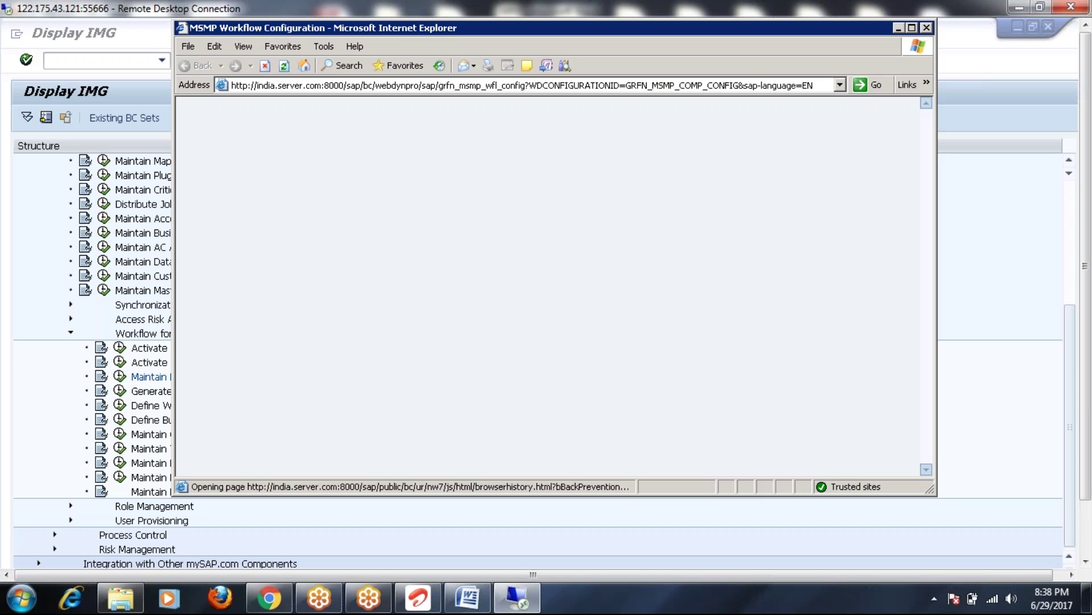
- Maximize the workflow configuration window, switch it to change mode, and go to Maintain Paths for the Access Request Approval Workflow
{"action": "double_click", "coordinate": [594, 36]}
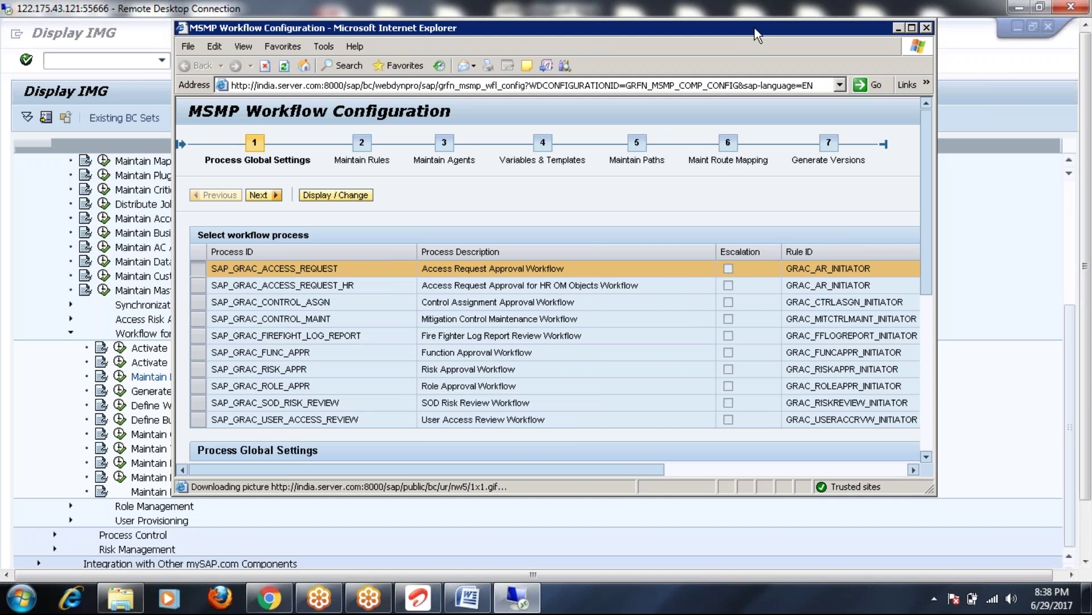
{"action": "double_click", "coordinate": [755, 28]}
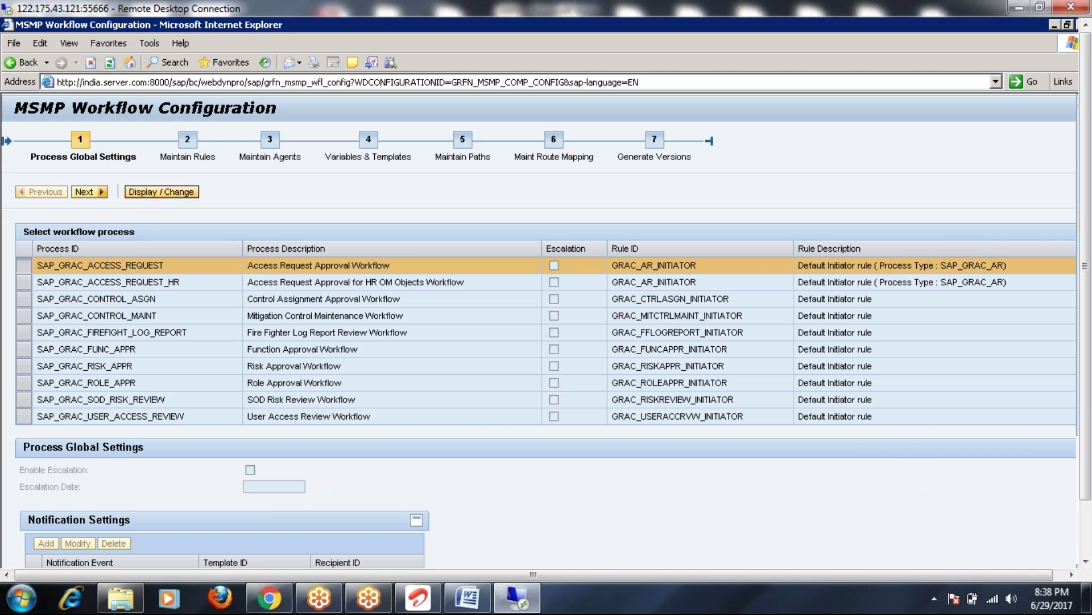
{"action": "left_click", "coordinate": [146, 194]}
{"action": "left_click", "coordinate": [465, 142]}
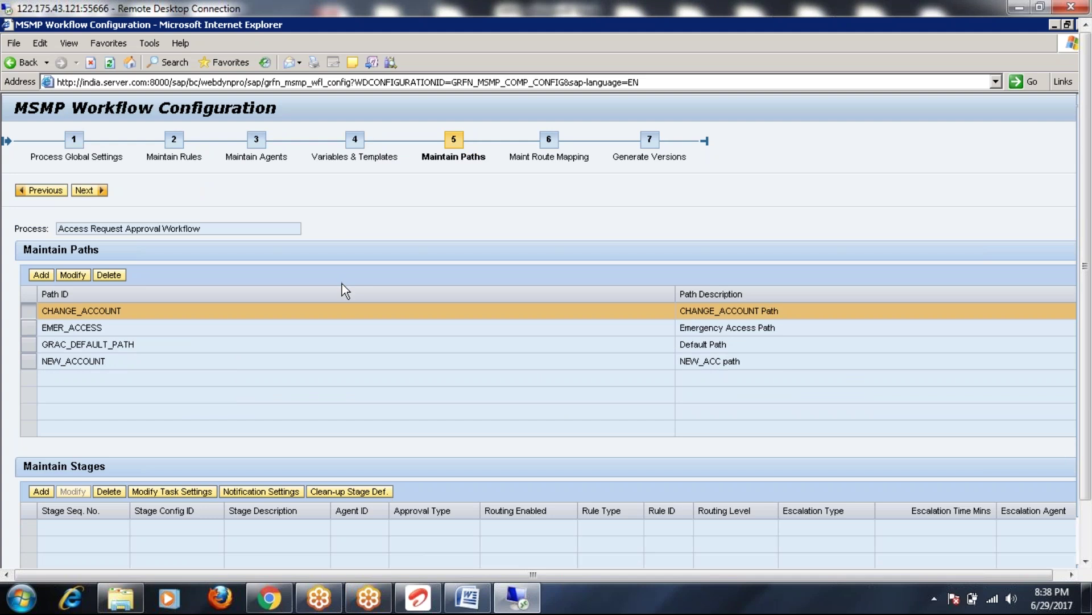
- Add a path with the ID BENZ_NEW_ACCOUNT and the description BENZ_NEW_ACCOUNT
{"action": "scroll", "coordinate": [34, 278], "scroll_direction": "down", "scroll_amount": 1}
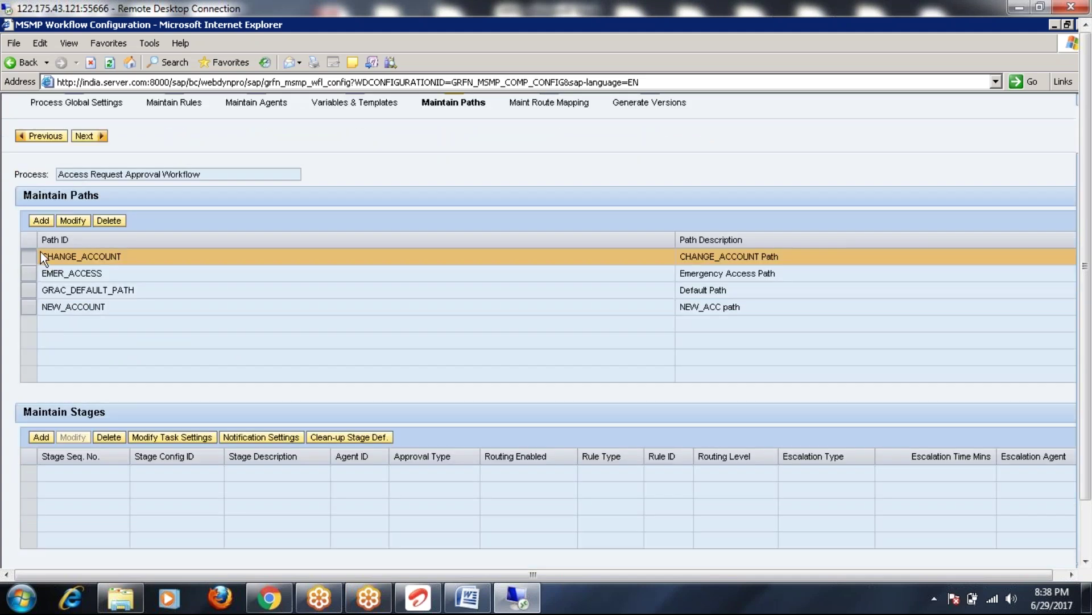
{"action": "left_click", "coordinate": [39, 236]}
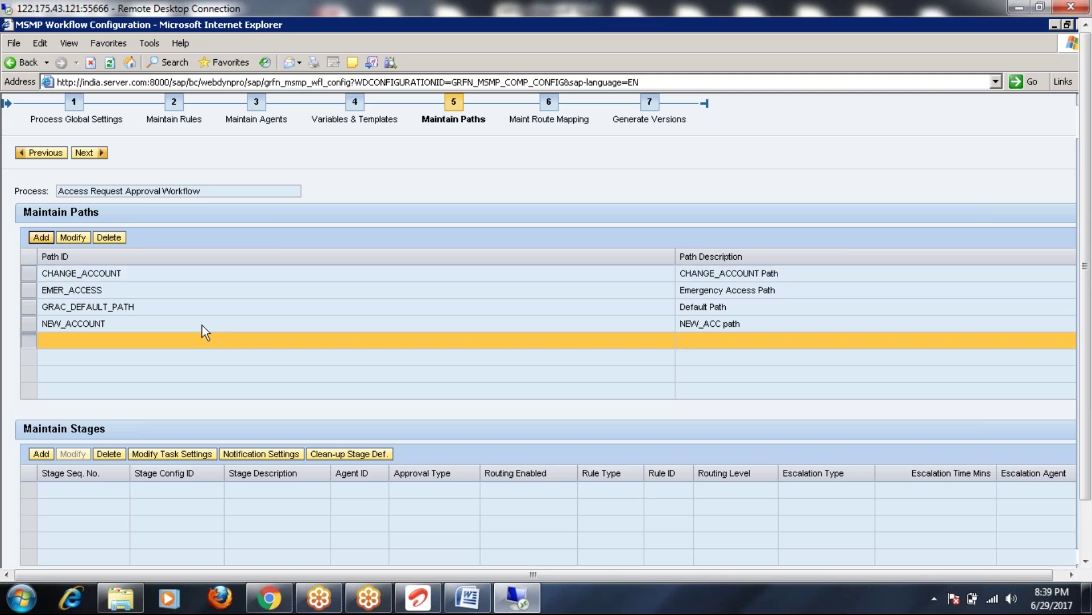
{"action": "left_click", "coordinate": [72, 340]}
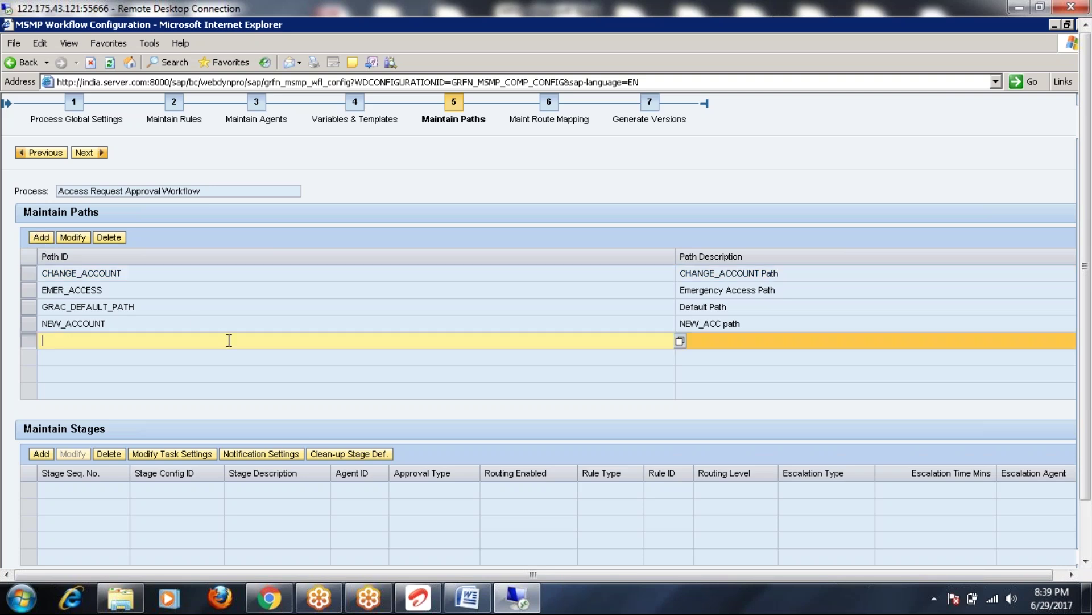
{"action": "type", "text": "BENZ_NEW_ACCOUNT"}
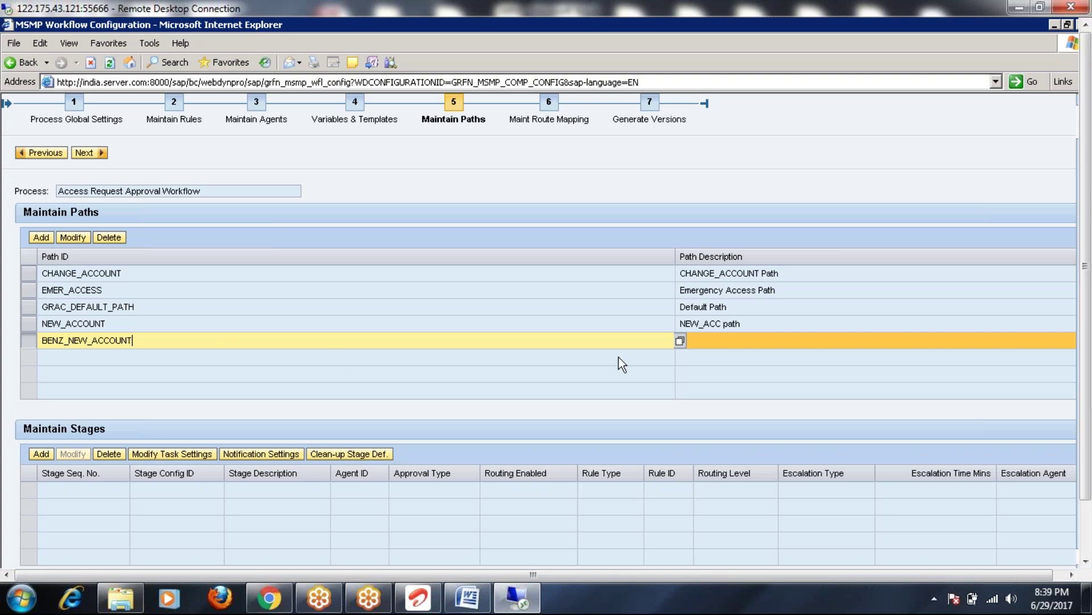
{"action": "left_click", "coordinate": [708, 342]}
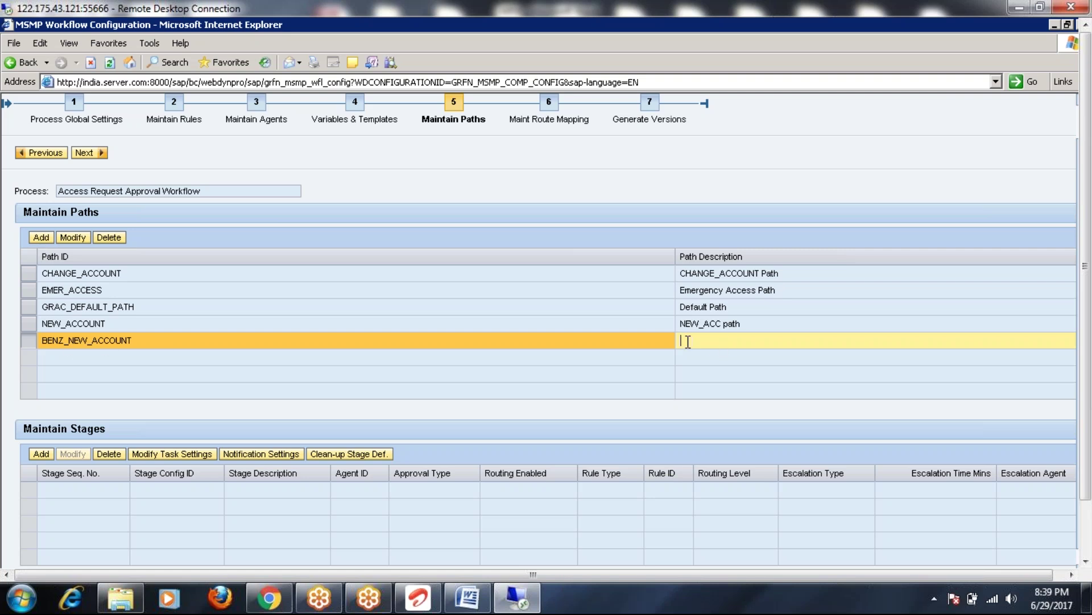
{"action": "type", "text": "BENZ_NEW_ACCBENZ_NEW_ACCOUNT"}
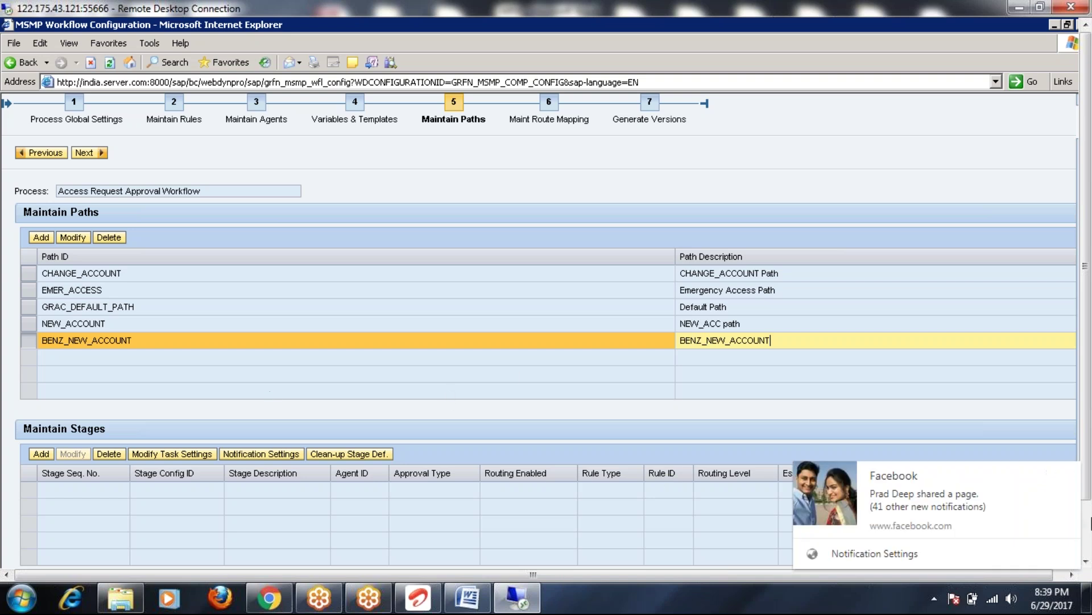
{"action": "left_click", "coordinate": [1073, 474]}
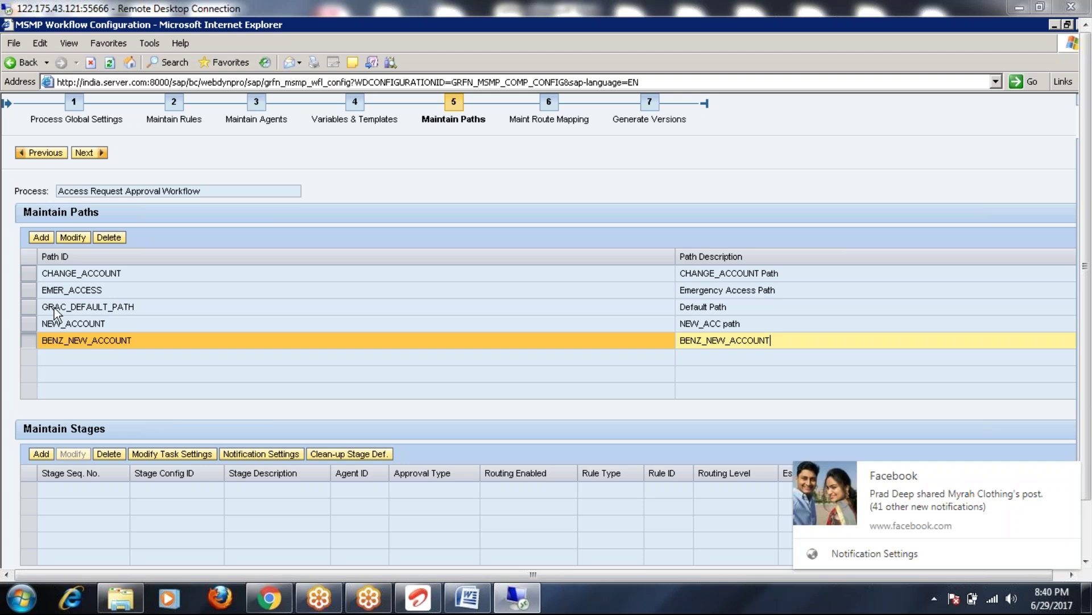
- Examine the stages of GRAC_DEFAULT_PATH and compare them with those of the BENZ_NEW_ACCOUNT path
{"action": "left_click", "coordinate": [27, 308]}
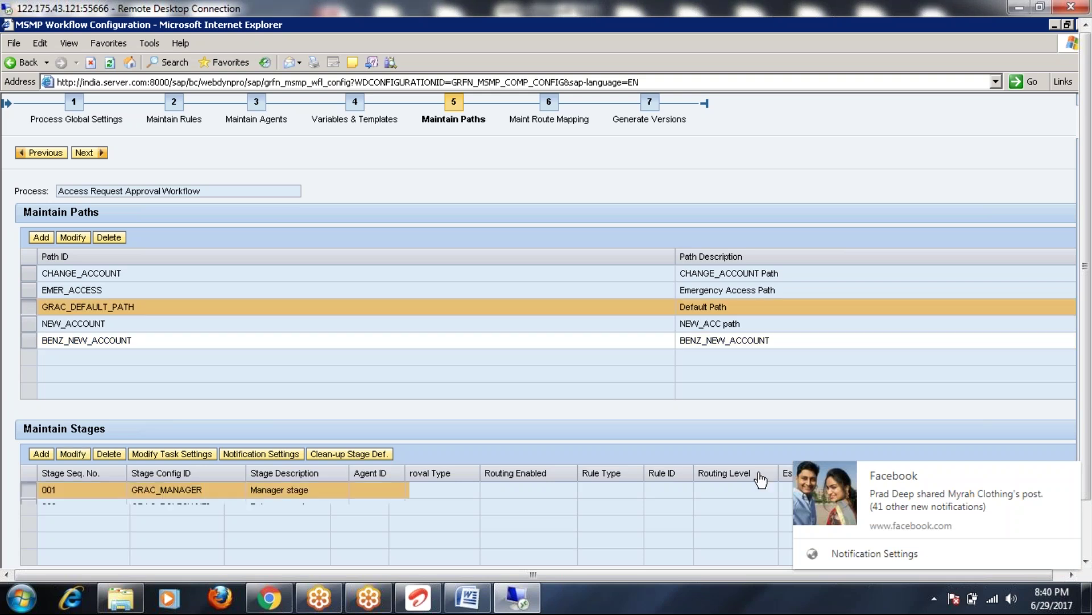
{"action": "left_click", "coordinate": [1072, 475]}
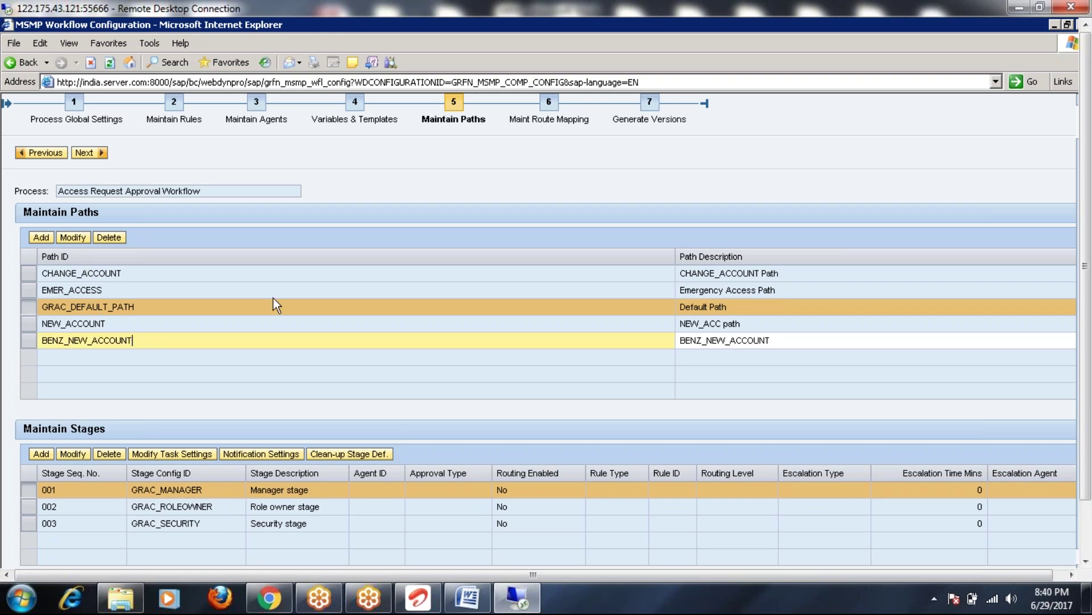
{"action": "left_click", "coordinate": [768, 342]}
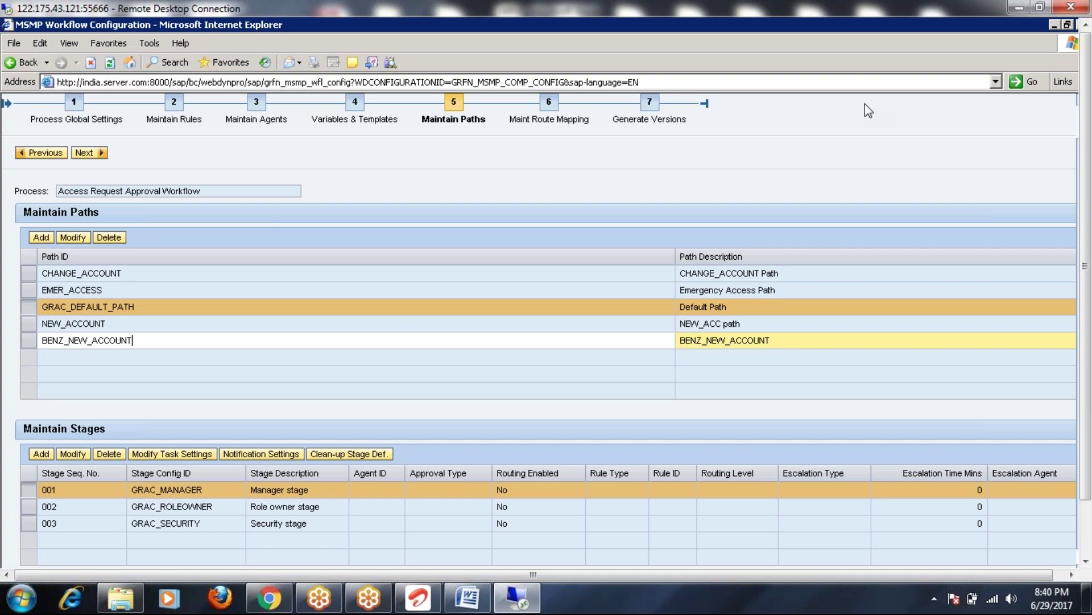
{"action": "left_click", "coordinate": [28, 340]}
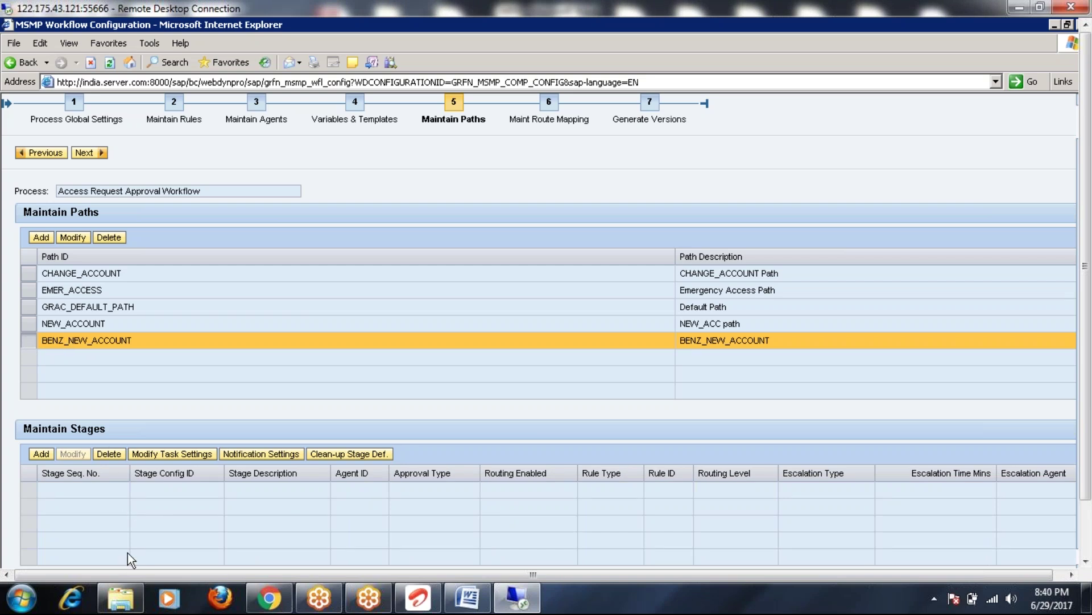
{"action": "left_click", "coordinate": [31, 311]}
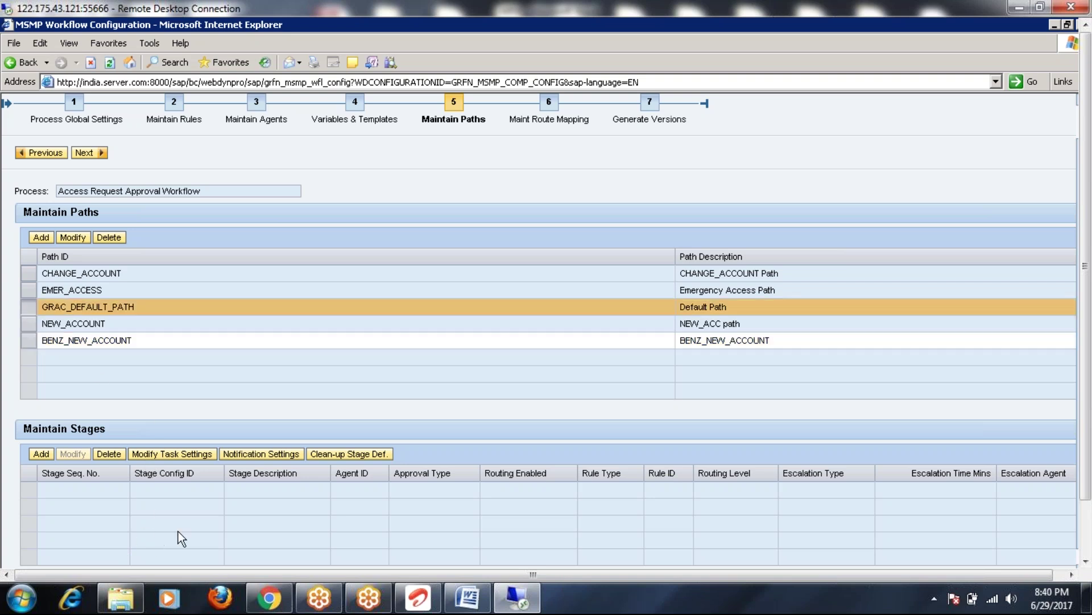
{"action": "left_click", "coordinate": [92, 315]}
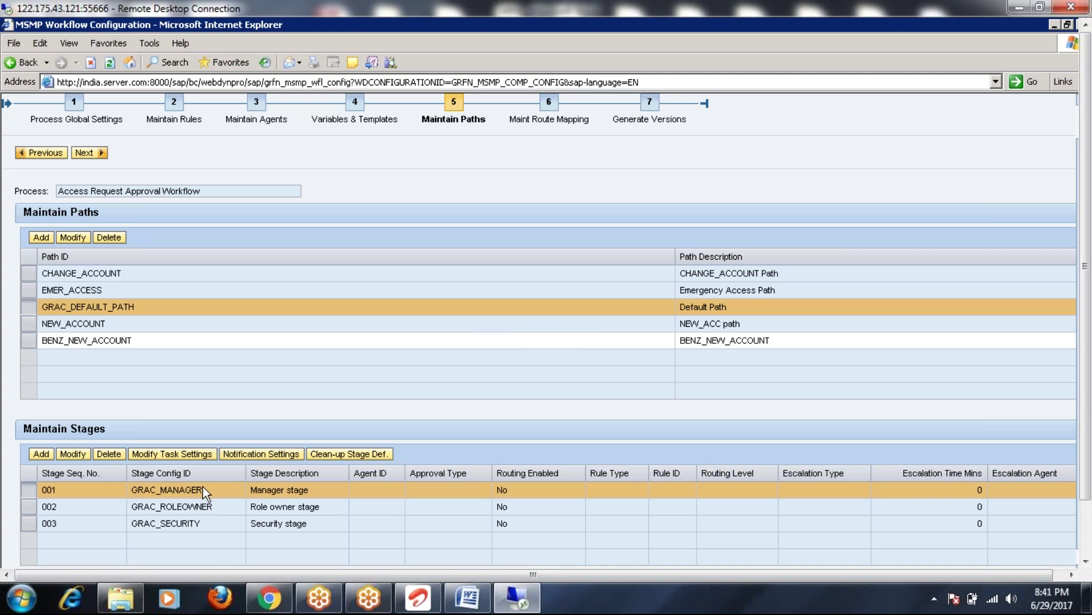
- Start a new stage for the BENZ_NEW_ACCOUNT path and set its sequence number to 001
{"action": "left_click", "coordinate": [29, 339]}
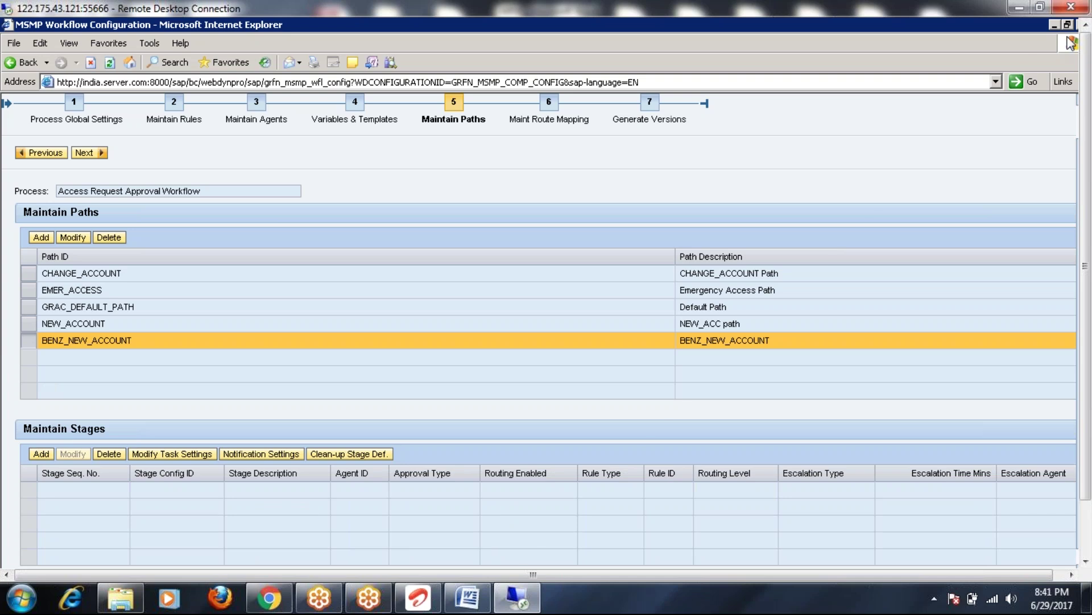
{"action": "scroll", "coordinate": [237, 425], "scroll_direction": "down", "scroll_amount": 1}
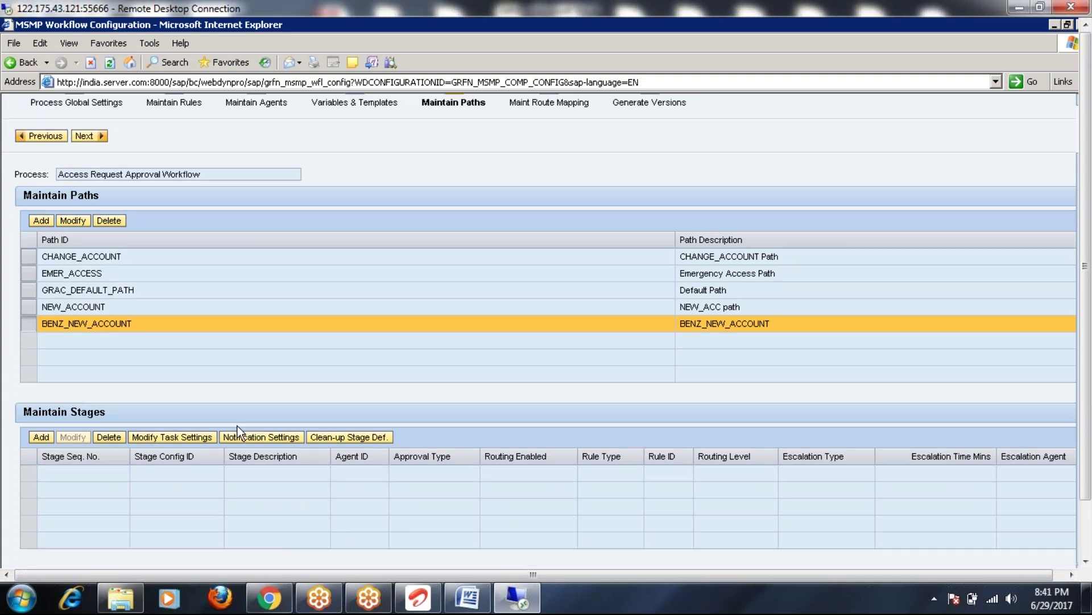
{"action": "left_click", "coordinate": [41, 436]}
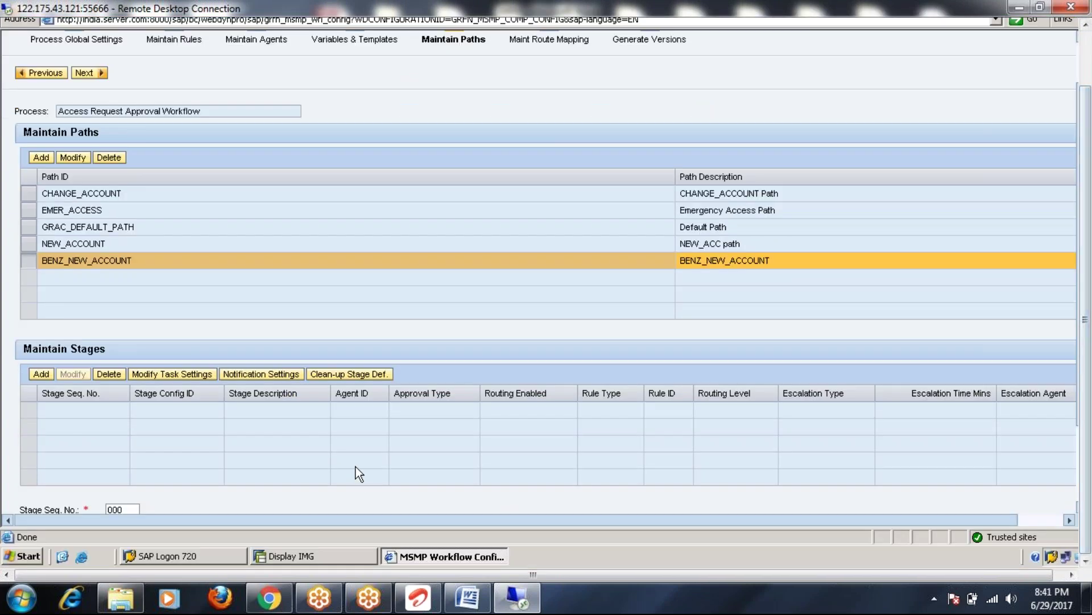
{"action": "left_click_drag", "start_coordinate": [999, 524], "coordinate": [1061, 526]}
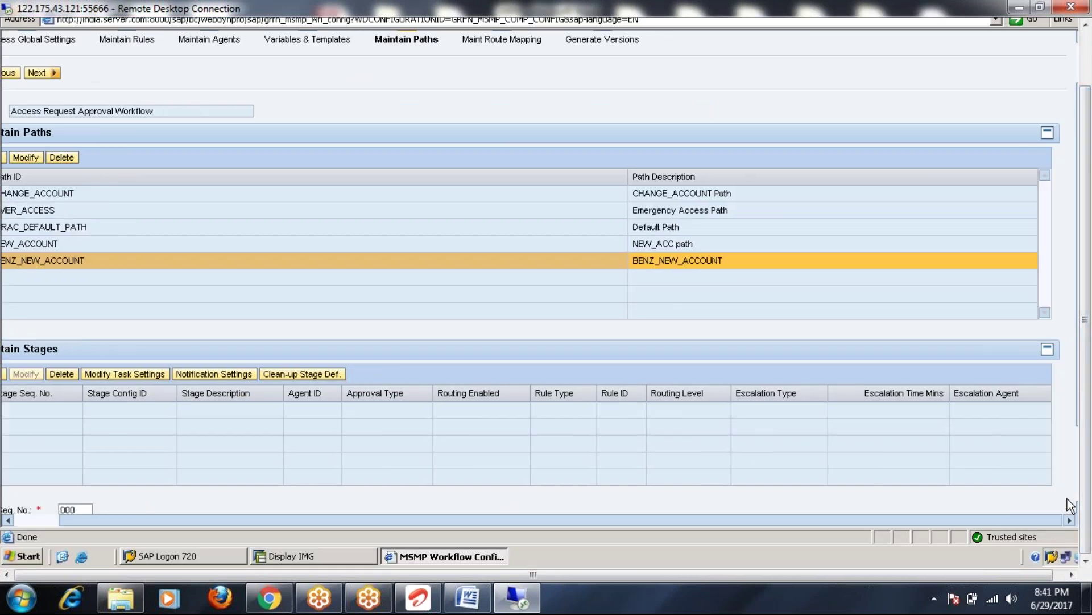
{"action": "left_click_drag", "start_coordinate": [1077, 402], "coordinate": [1078, 496]}
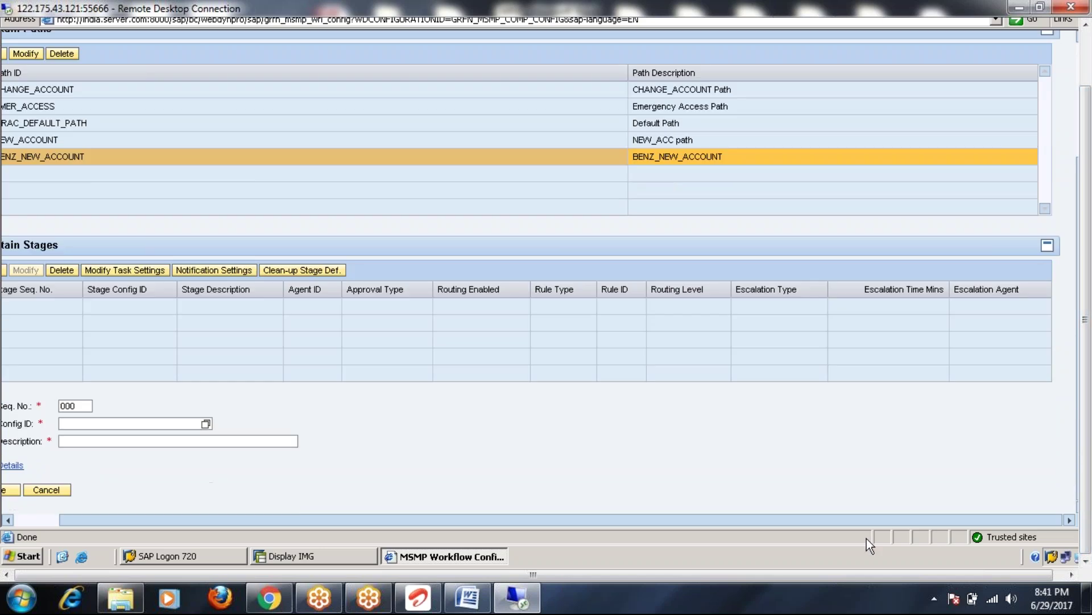
{"action": "left_click_drag", "start_coordinate": [578, 520], "coordinate": [530, 520]}
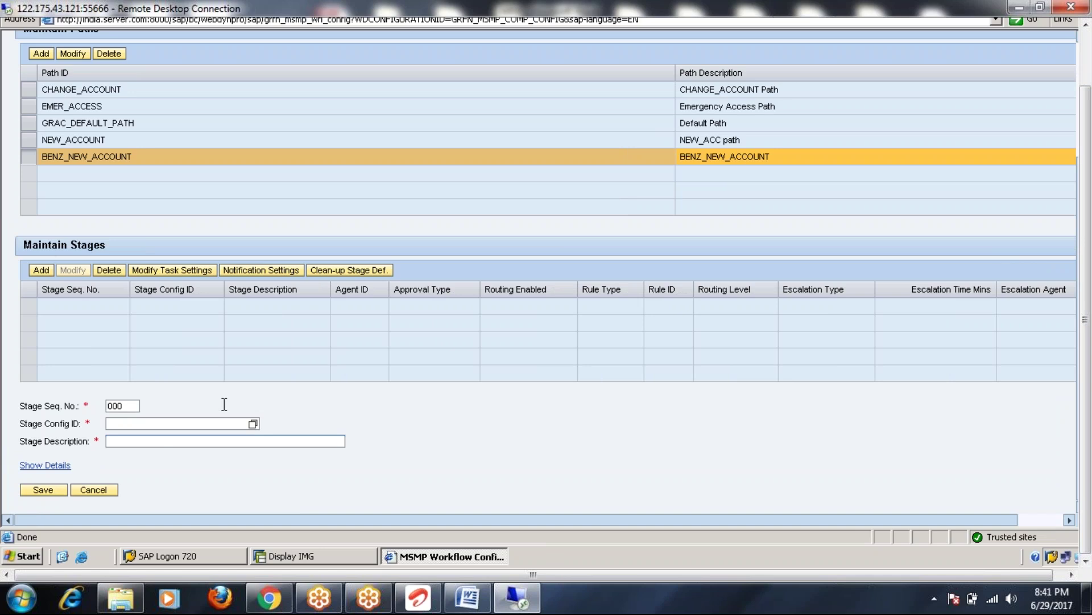
{"action": "left_click", "coordinate": [135, 407]}
{"action": "key", "text": "BackSpace"}
{"action": "type", "text": "1"}
- Give the stage the config ID BENZ_MANAGER and the description "BENZ MANAGER stage"
{"action": "left_click", "coordinate": [192, 423]}
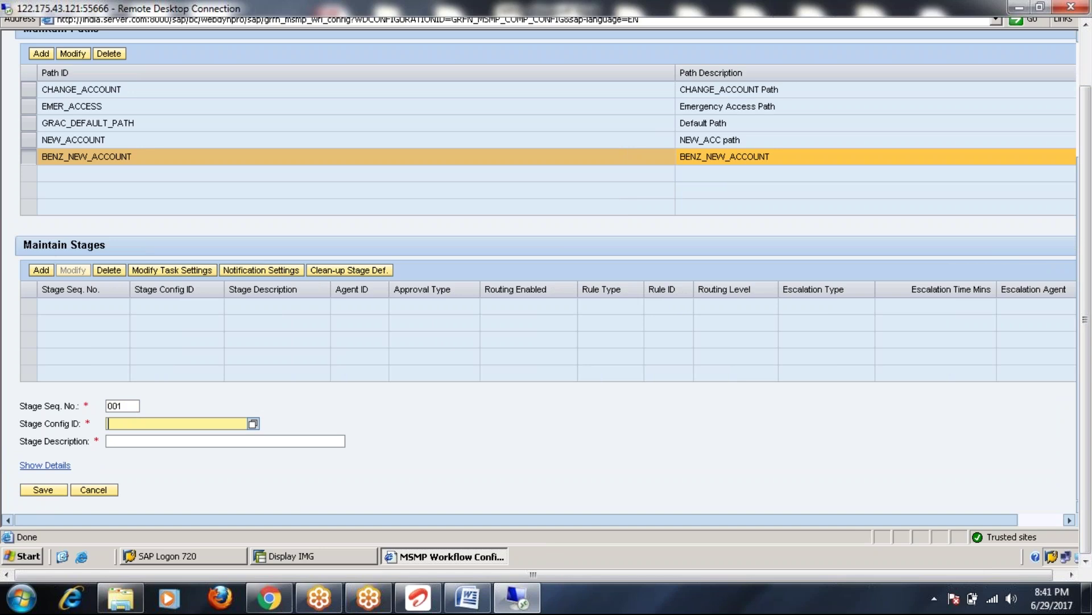
{"action": "type", "text": "BENZ_MANAGER"}
{"action": "left_click", "coordinate": [174, 440]}
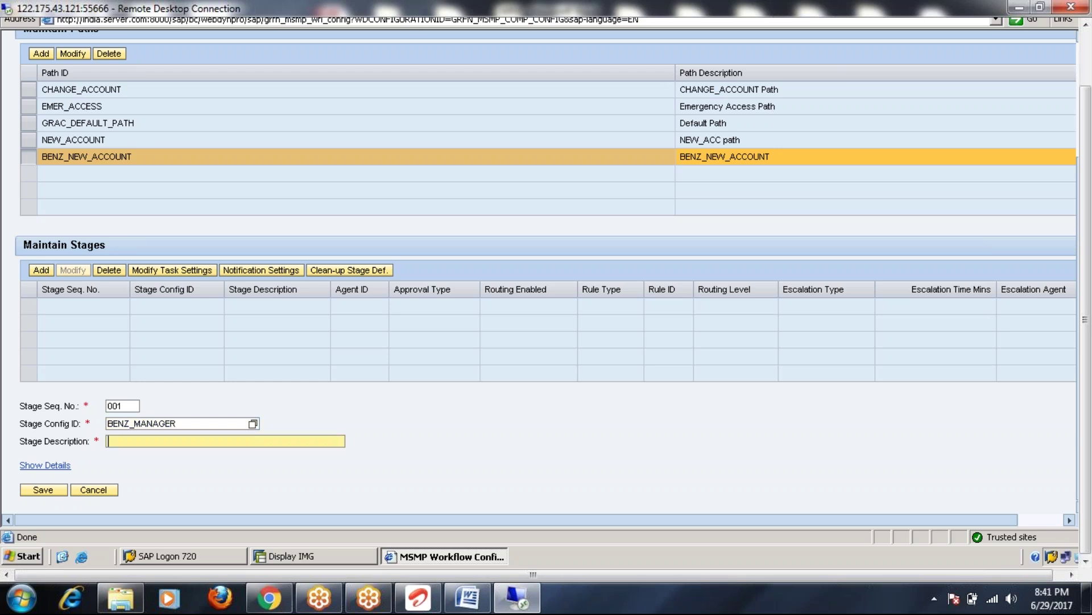
{"action": "type", "text": "MANAGER stage"}
{"action": "type", "text": "Ben"}
{"action": "key", "text": "BackSpace"}
{"action": "key", "text": "BackSpace"}
{"action": "type", "text": "ENZ_"}
{"action": "left_click", "coordinate": [171, 449]}
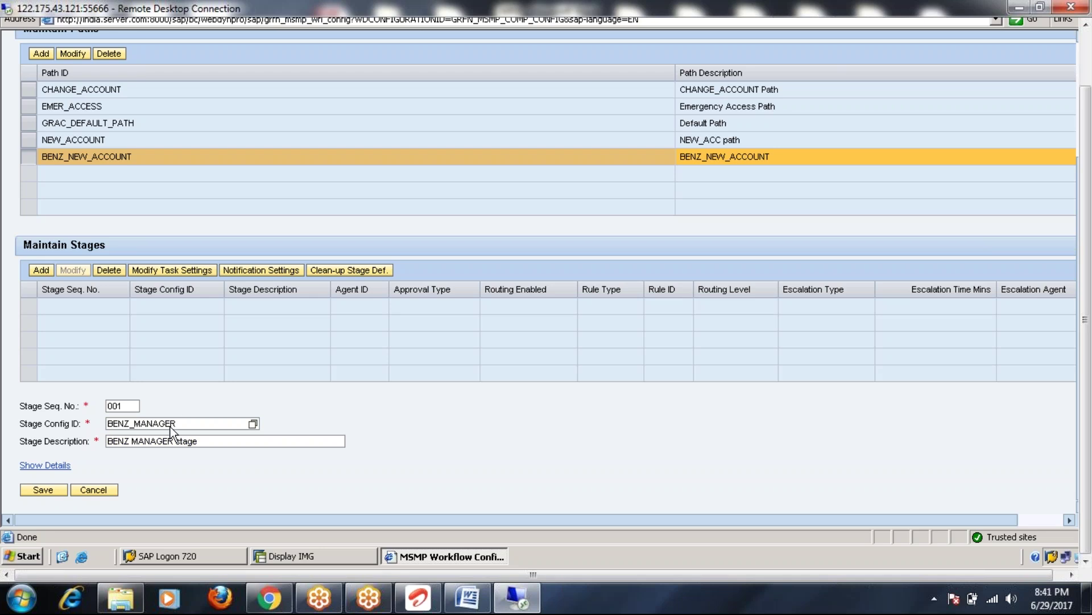
{"action": "left_click", "coordinate": [94, 479]}
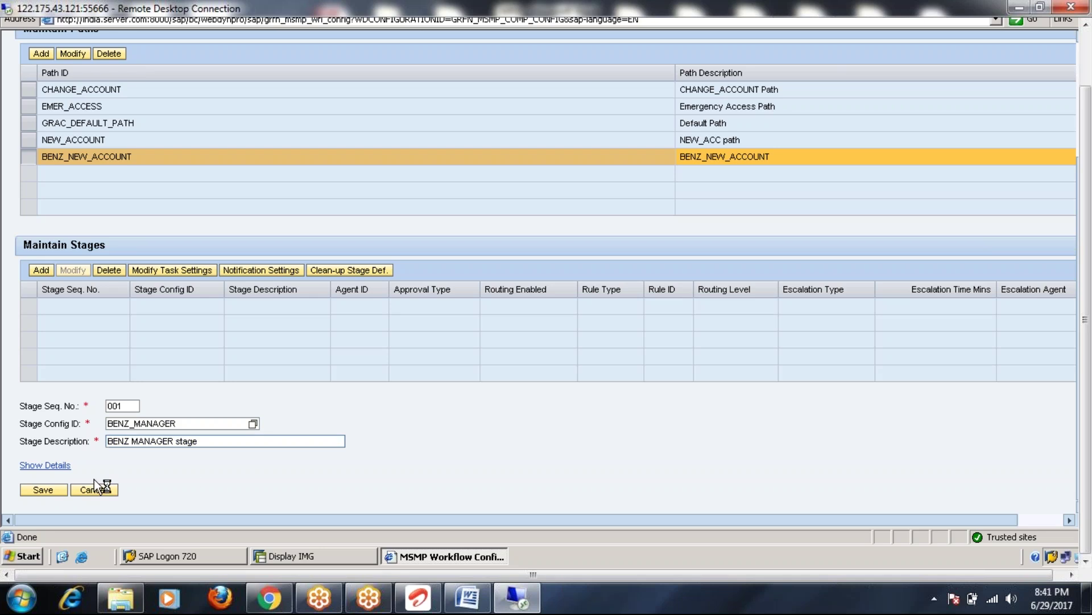
- Show the stage's additional details and assign GRAC_MANAGER as its agent ID
{"action": "left_click", "coordinate": [59, 468]}
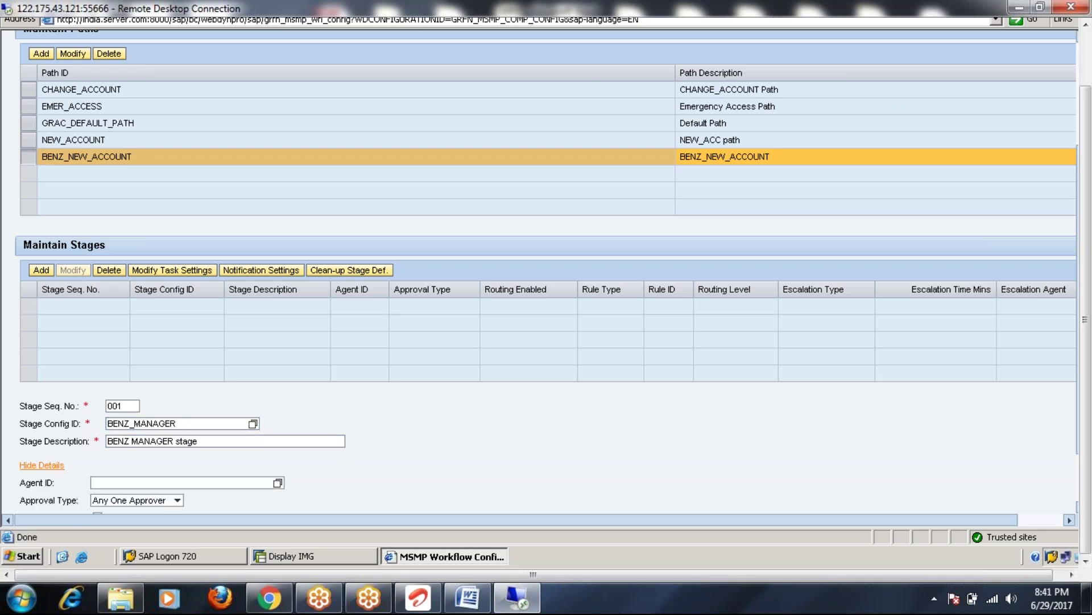
{"action": "scroll", "coordinate": [164, 495], "scroll_direction": "down", "scroll_amount": 2}
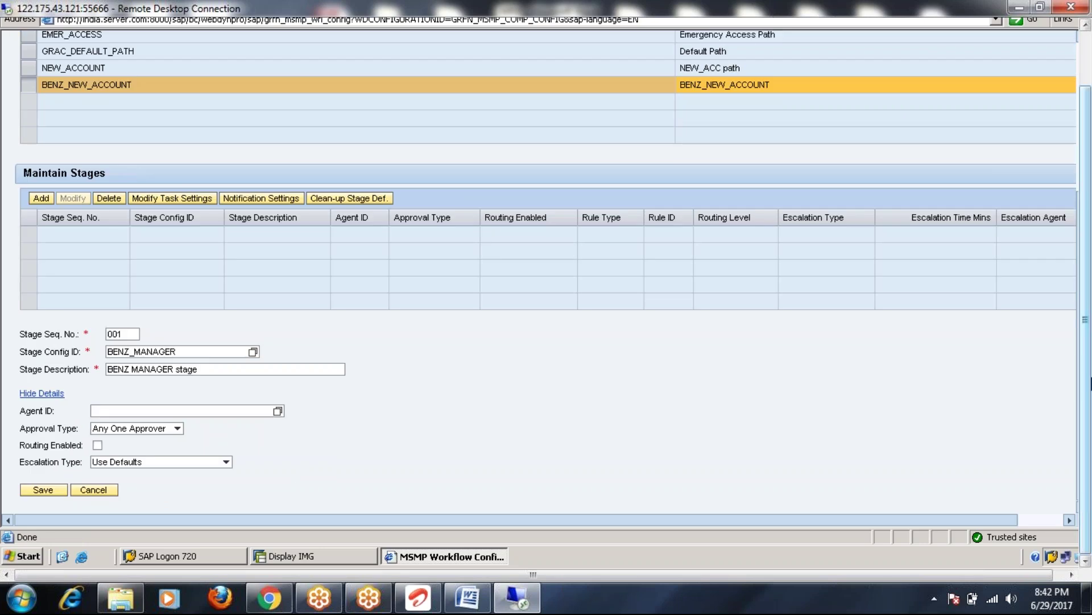
{"action": "left_click", "coordinate": [1046, 520]}
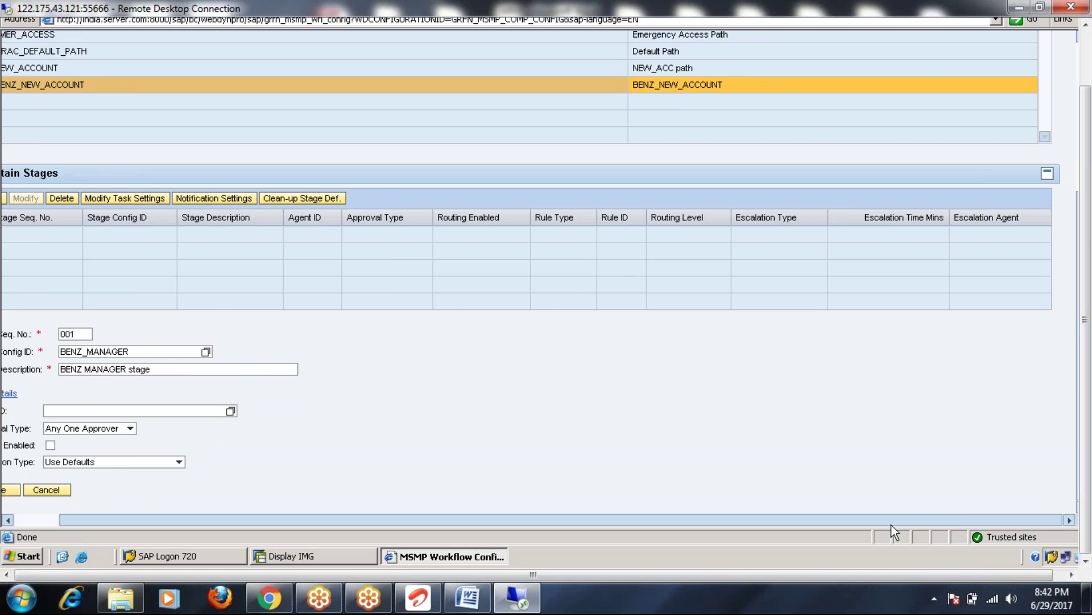
{"action": "left_click_drag", "start_coordinate": [891, 524], "coordinate": [857, 524]}
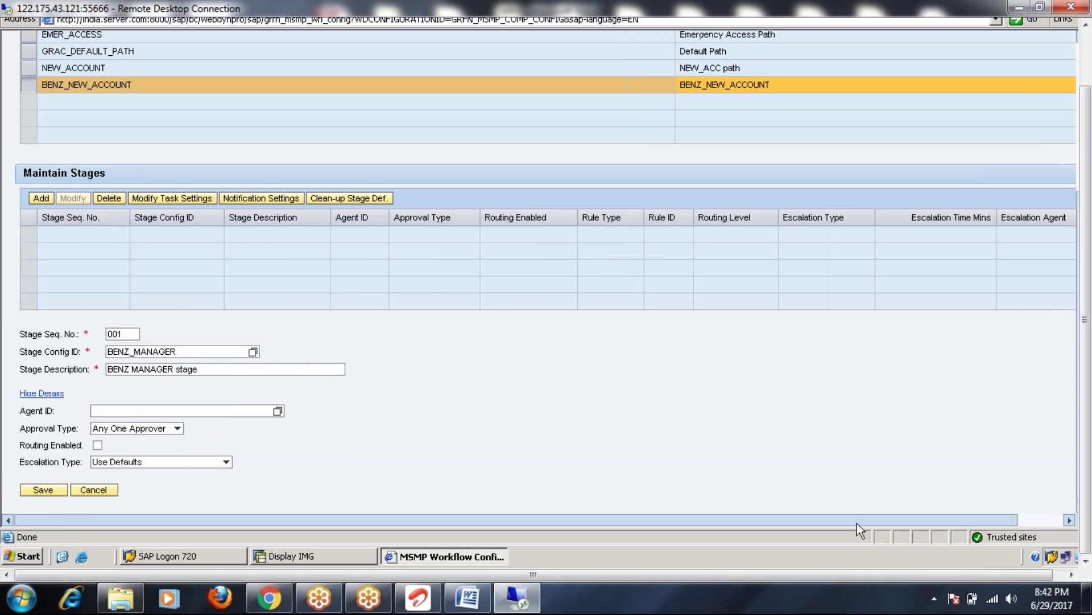
{"action": "left_click", "coordinate": [278, 411]}
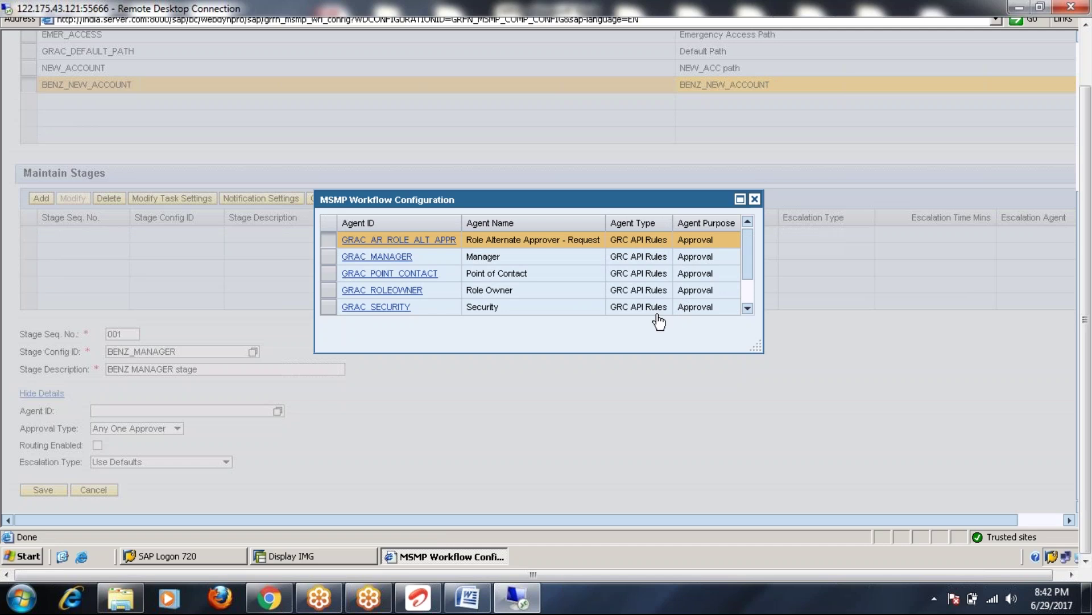
{"action": "left_click", "coordinate": [386, 263]}
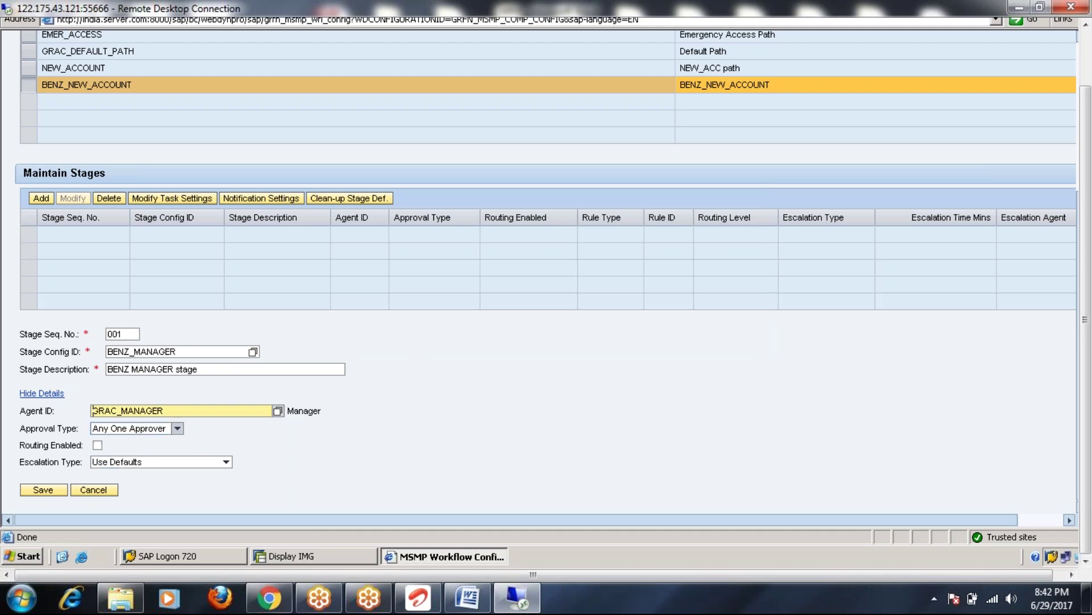
- Try All Approvers as the stage's approval type, and set it back to Any One Approver
{"action": "left_click", "coordinate": [178, 428]}
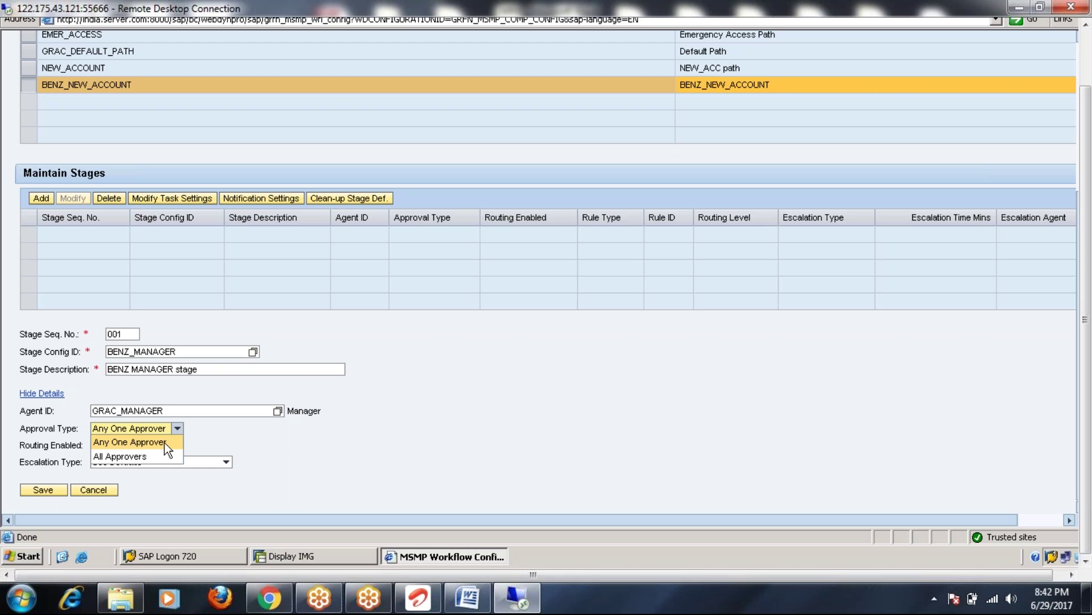
{"action": "left_click", "coordinate": [132, 457]}
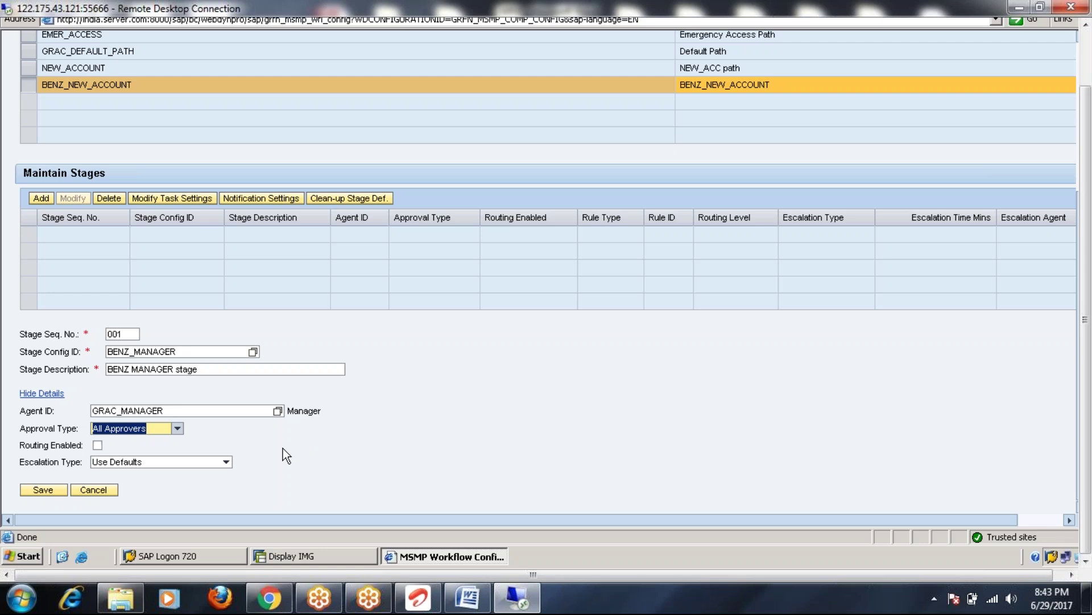
{"action": "left_click", "coordinate": [172, 430]}
{"action": "left_click", "coordinate": [142, 444]}
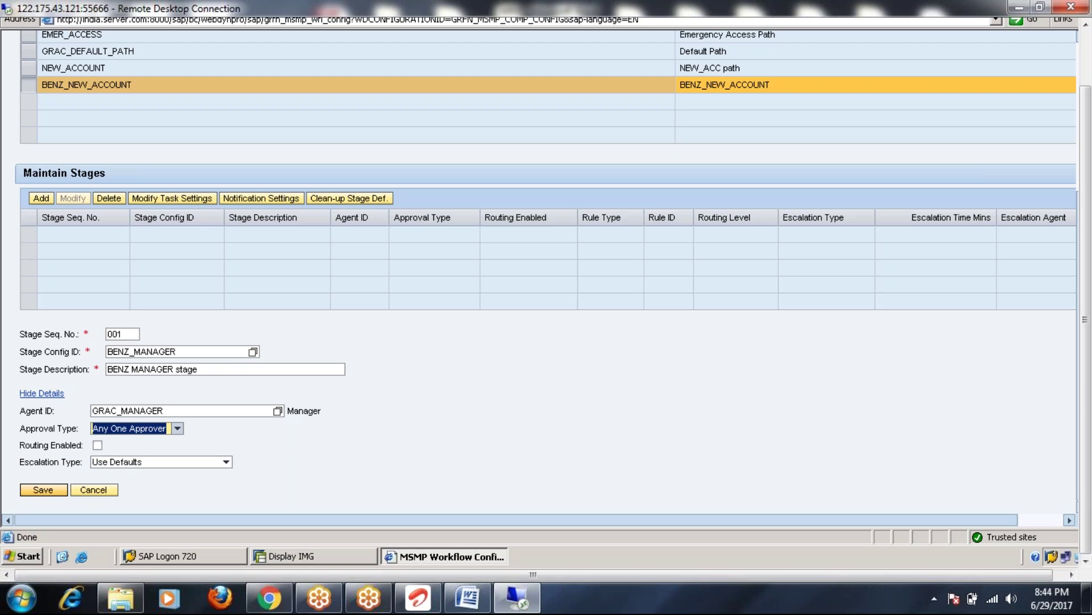
- Save the BENZ_MANAGER stage and start a new notification setting for it with APPROVED as the notification event
{"action": "left_click", "coordinate": [49, 491]}
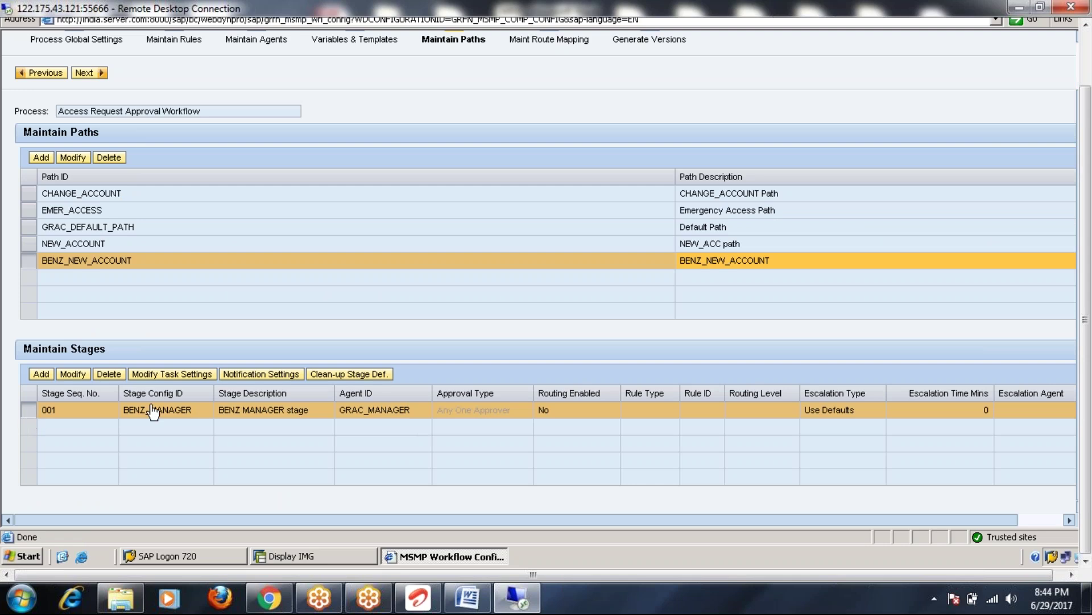
{"action": "left_click", "coordinate": [261, 376]}
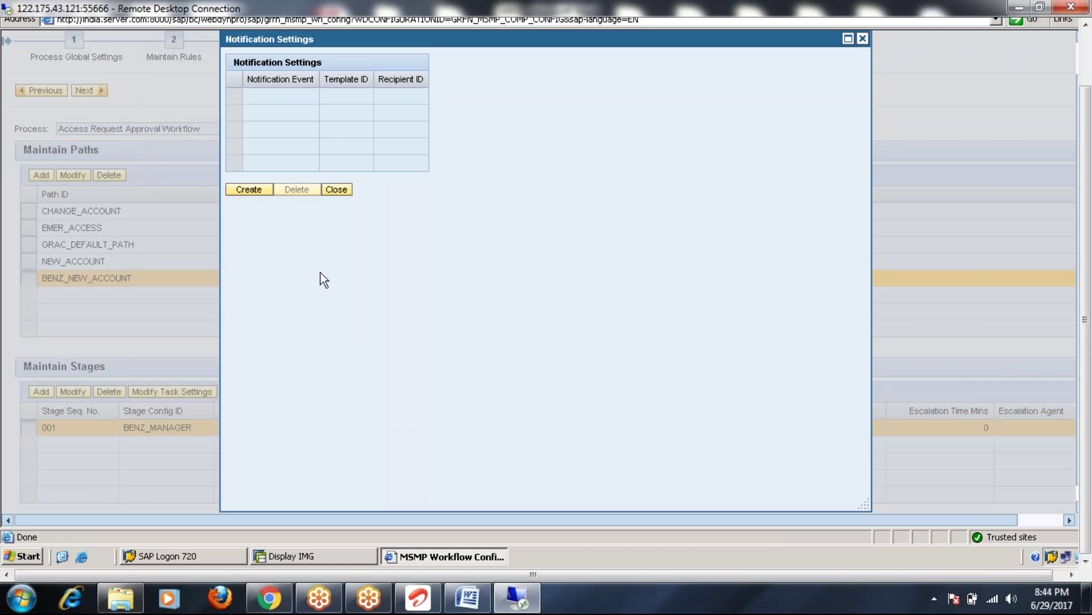
{"action": "left_click", "coordinate": [260, 192]}
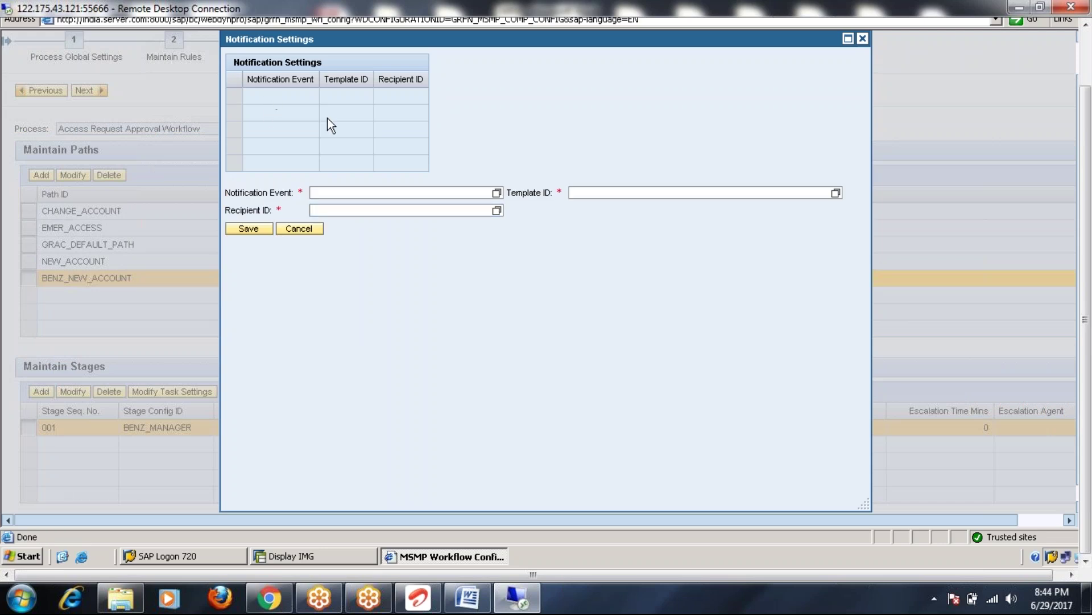
{"action": "left_click", "coordinate": [496, 194]}
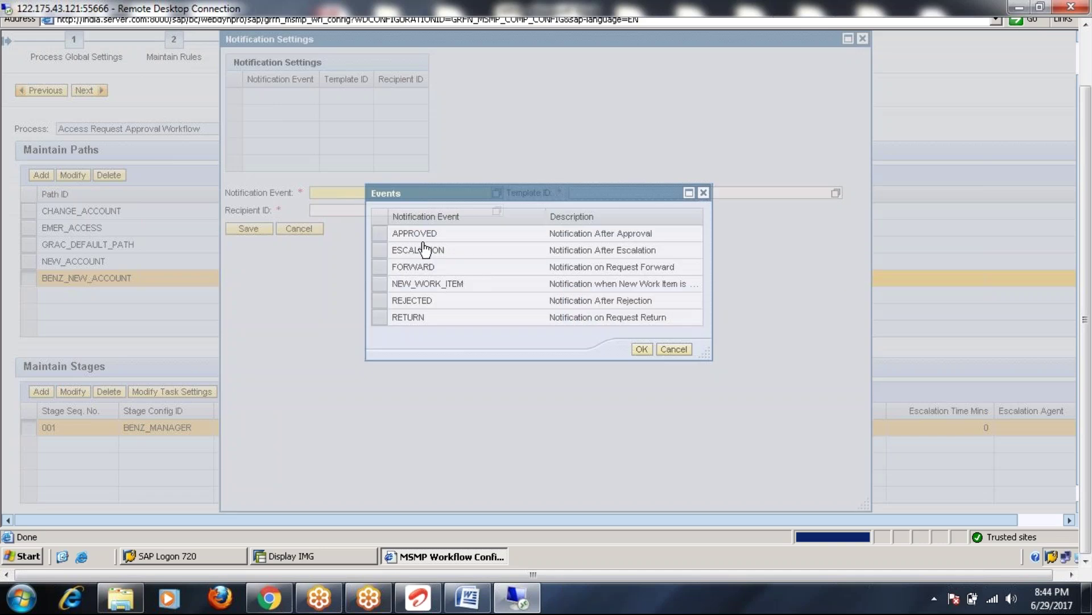
{"action": "left_click", "coordinate": [381, 237]}
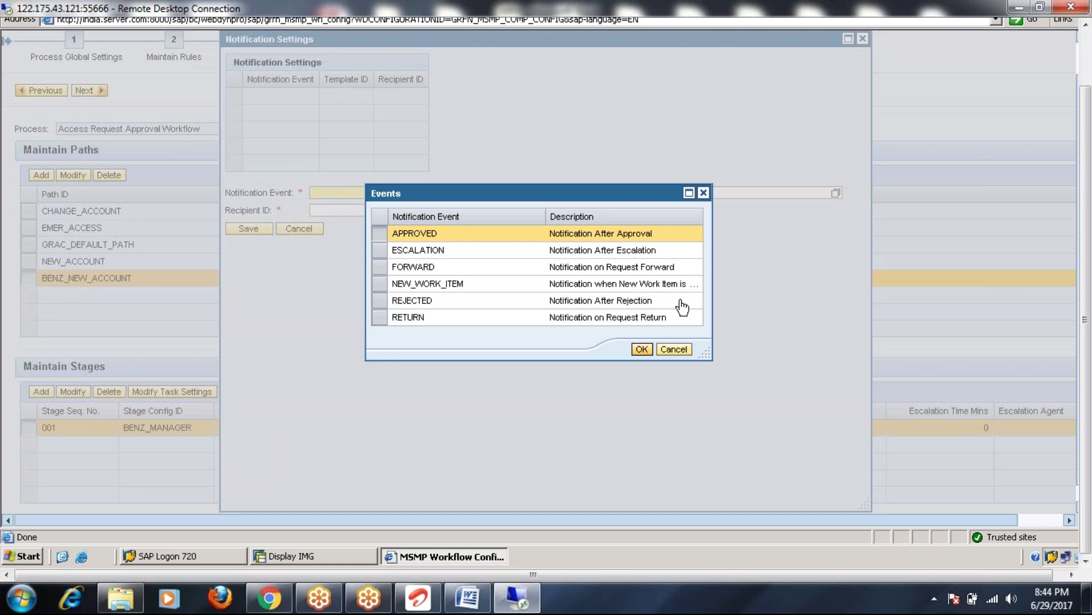
{"action": "left_click", "coordinate": [641, 348]}
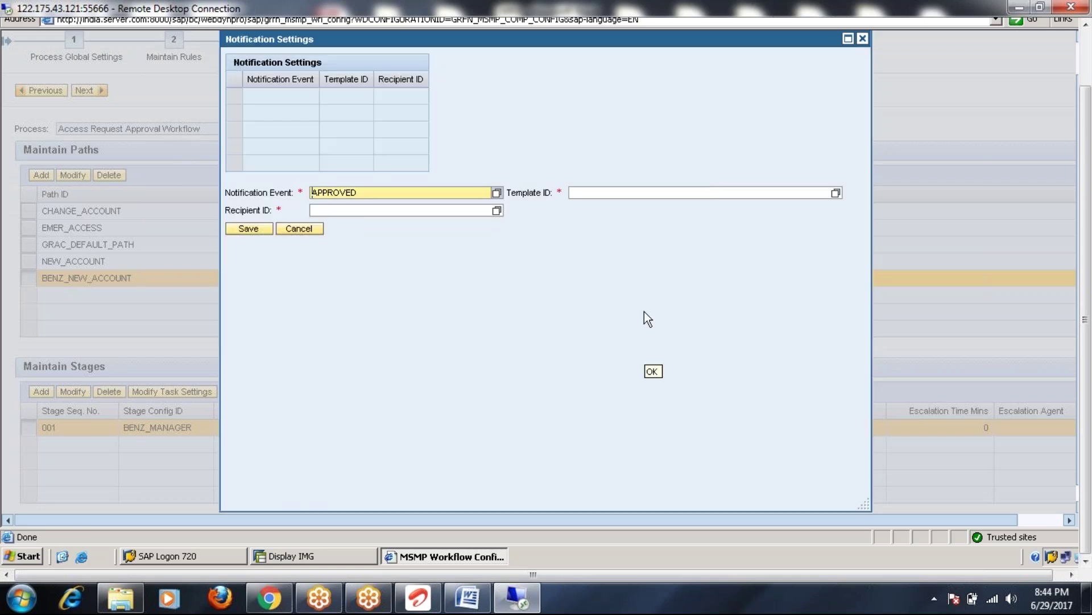
- Give the approval notification the template GRAC_AR_APPROVED and the recipient GRAC_REQUESTER, and save it
{"action": "left_click", "coordinate": [836, 193]}
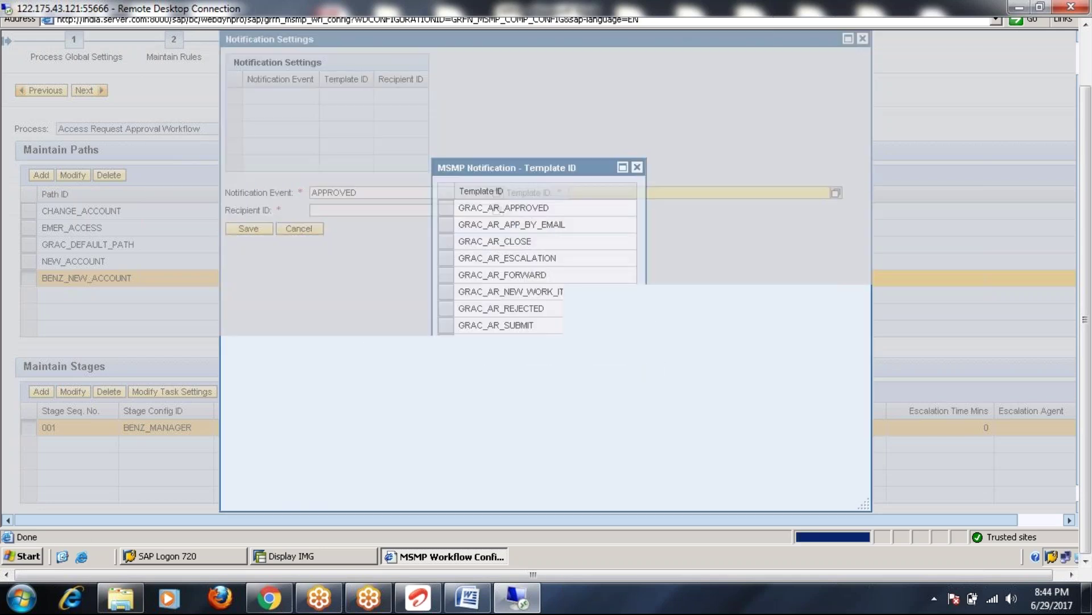
{"action": "left_click", "coordinate": [446, 210]}
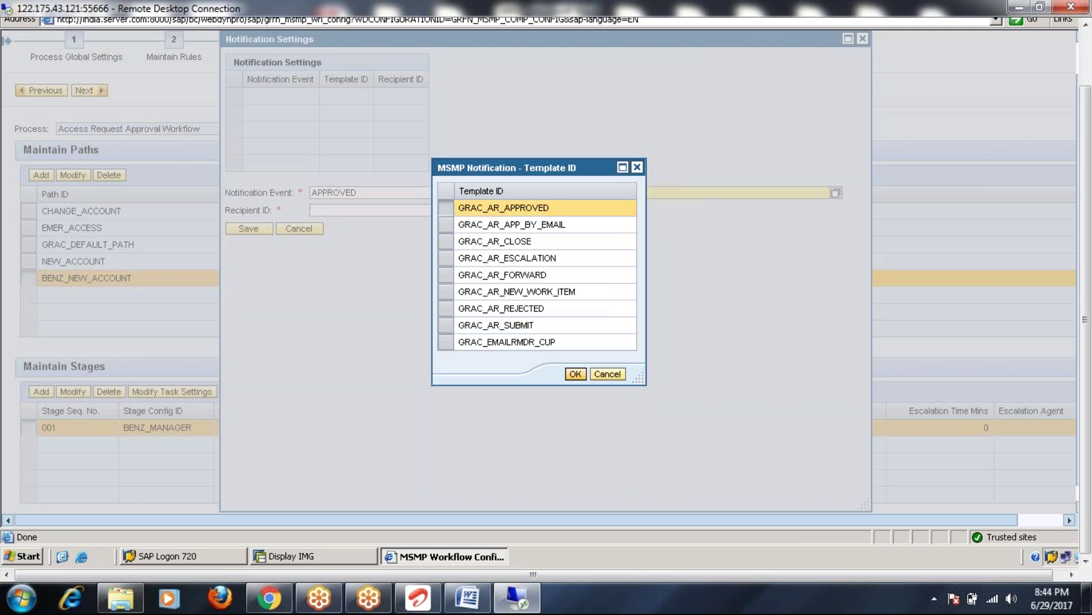
{"action": "left_click", "coordinate": [574, 373]}
{"action": "left_click", "coordinate": [495, 211]}
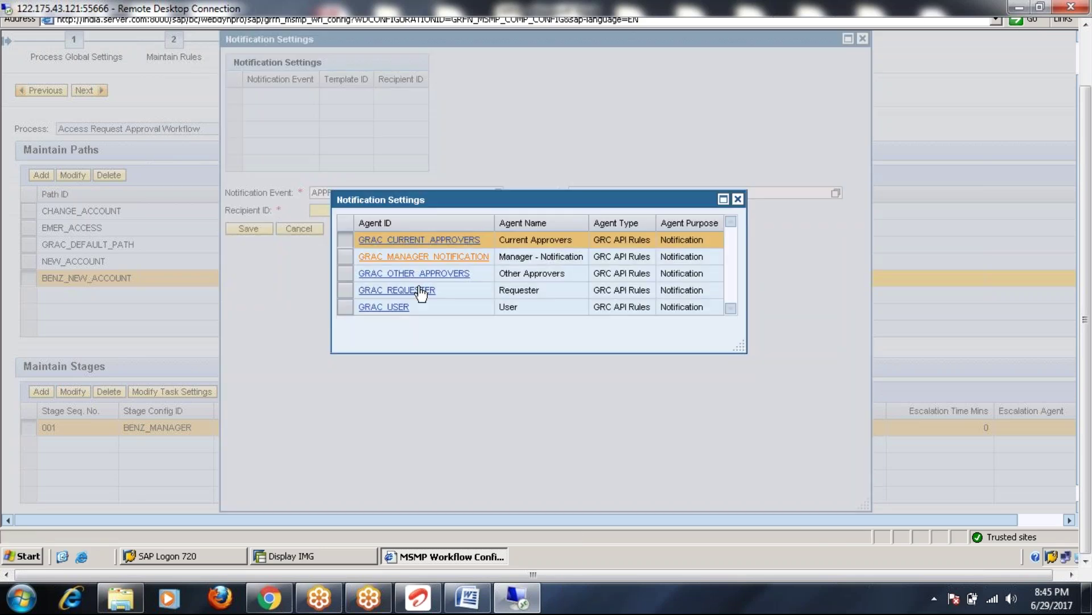
{"action": "left_click", "coordinate": [412, 291]}
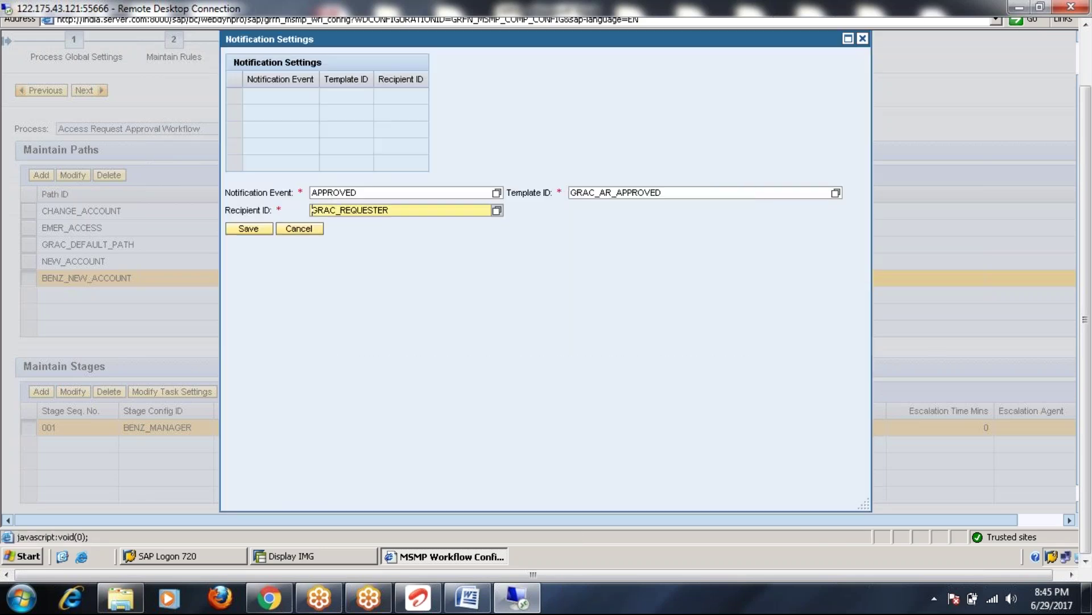
{"action": "left_click", "coordinate": [248, 228]}
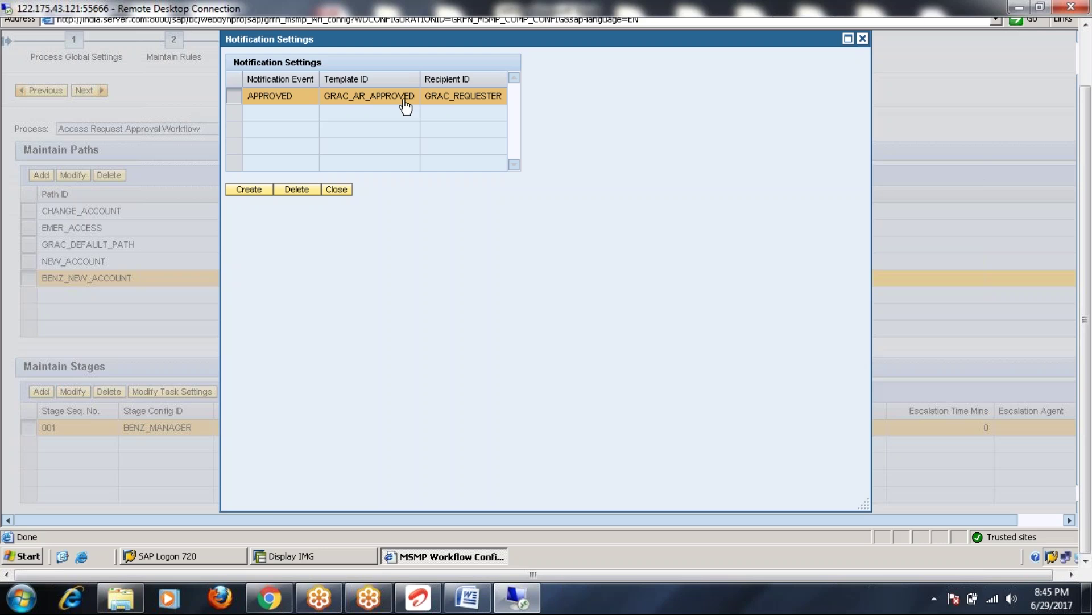
- Add a second APPROVED event notification using template GRAC_AR_NEW_WORK_ITEM with GRAC_CURRENT_APPROVERS as recipient, and save it
{"action": "left_click", "coordinate": [249, 189]}
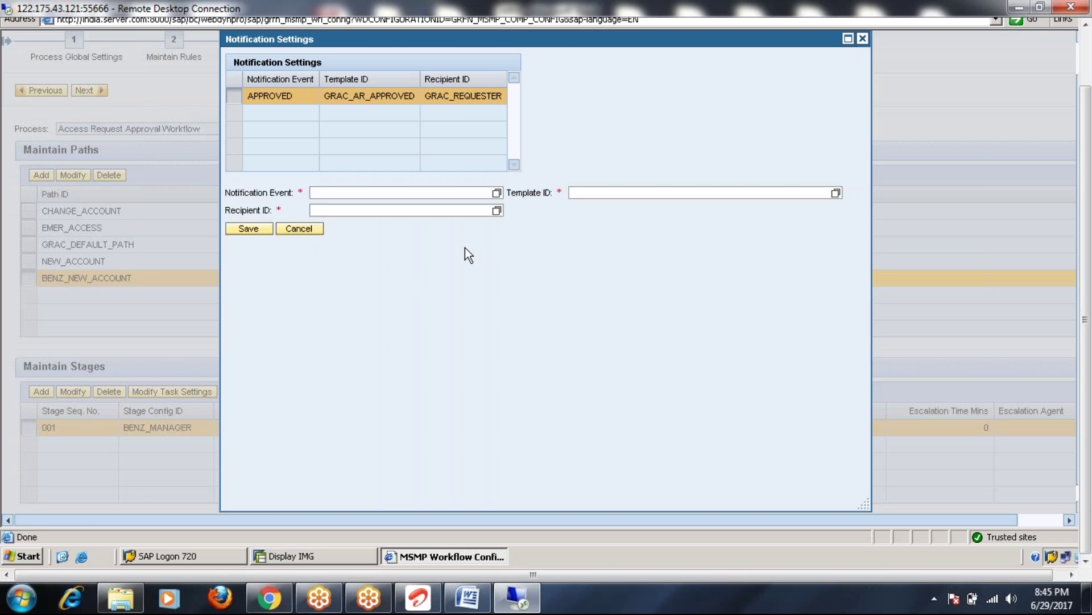
{"action": "left_click", "coordinate": [496, 193]}
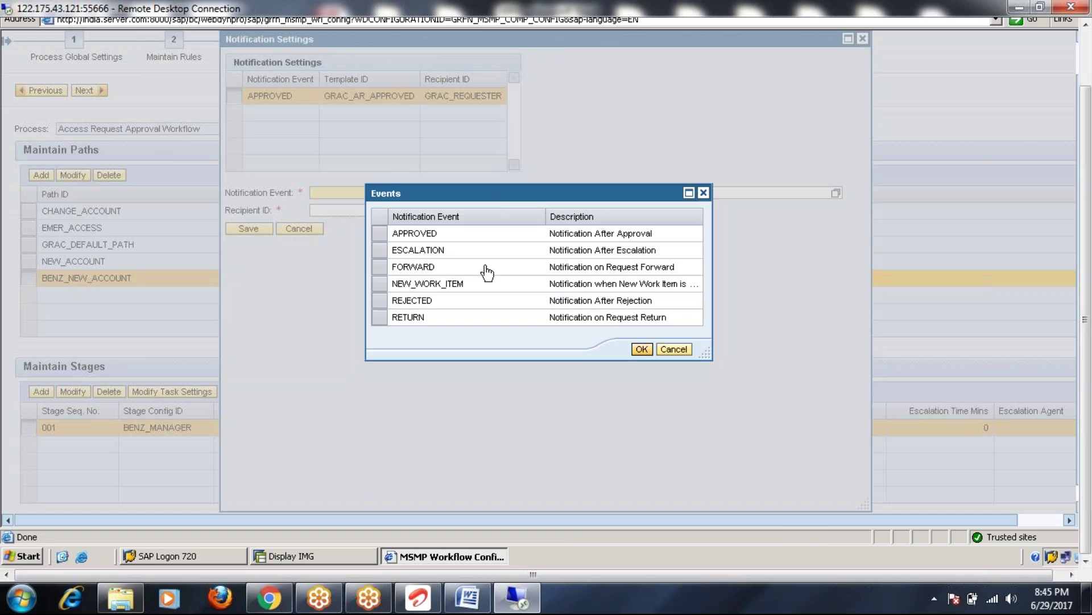
{"action": "left_click", "coordinate": [396, 234]}
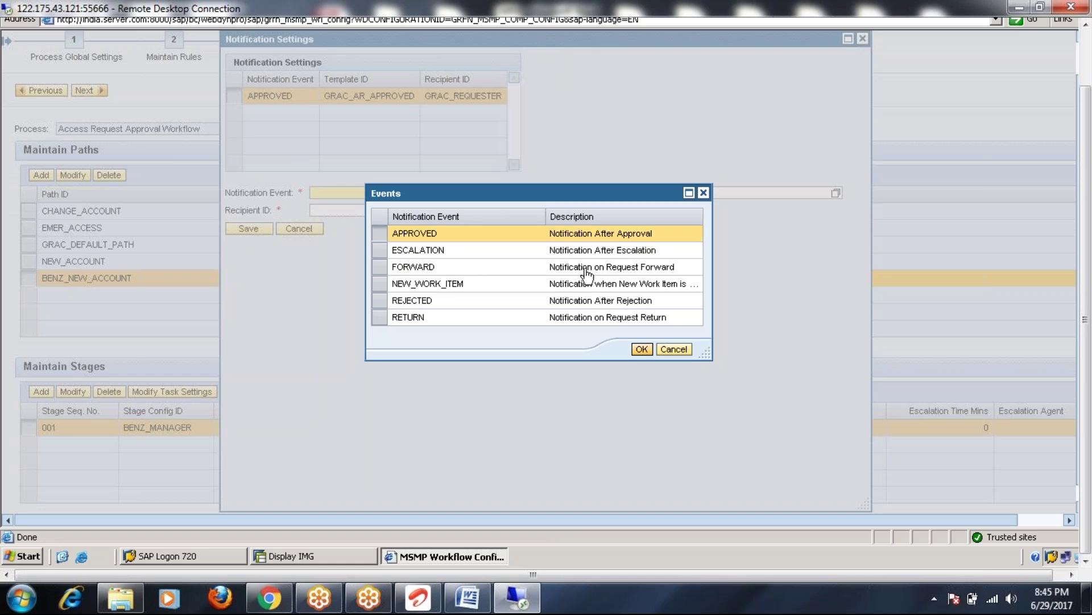
{"action": "left_click", "coordinate": [642, 349]}
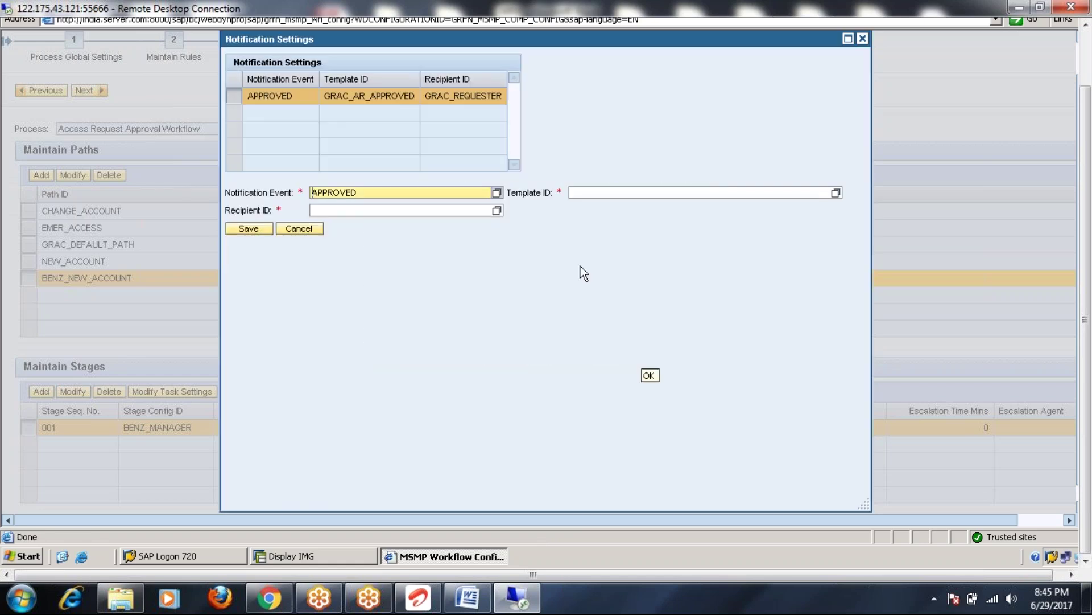
{"action": "left_click", "coordinate": [835, 193]}
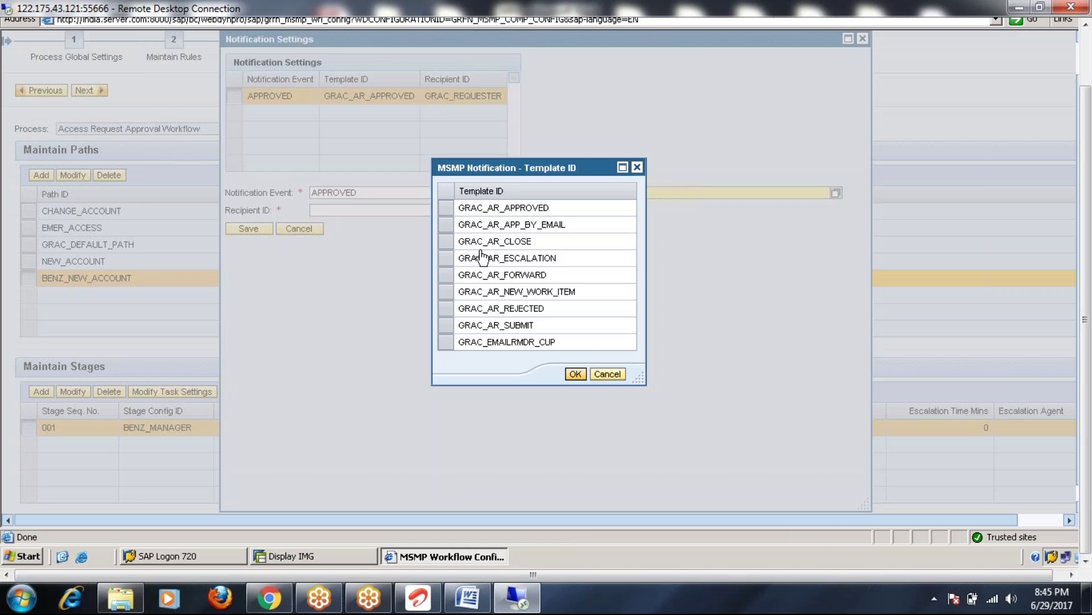
{"action": "left_click", "coordinate": [468, 297]}
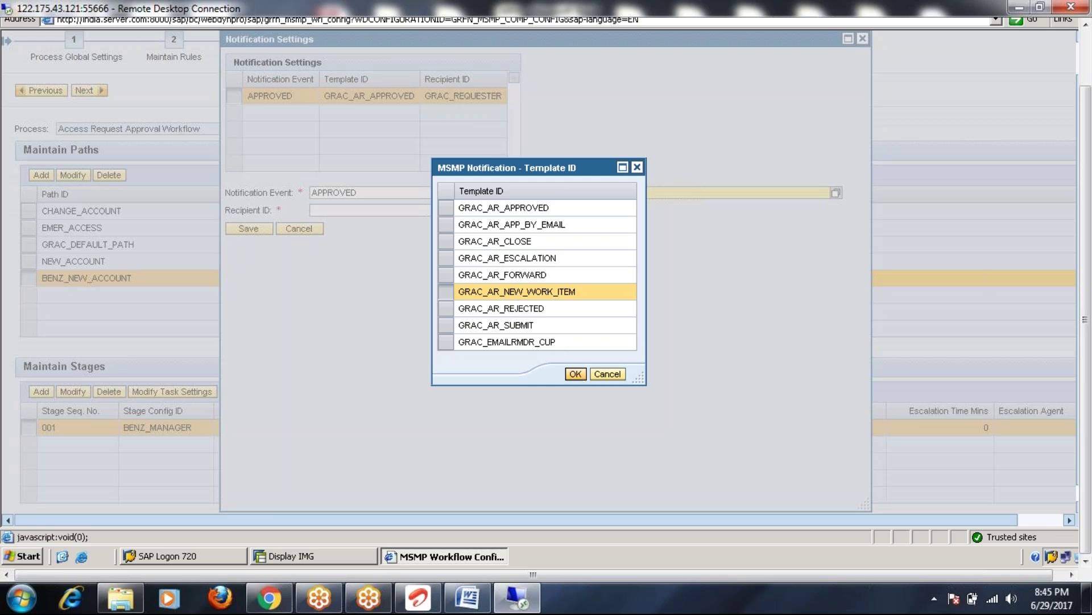
{"action": "left_click", "coordinate": [576, 373]}
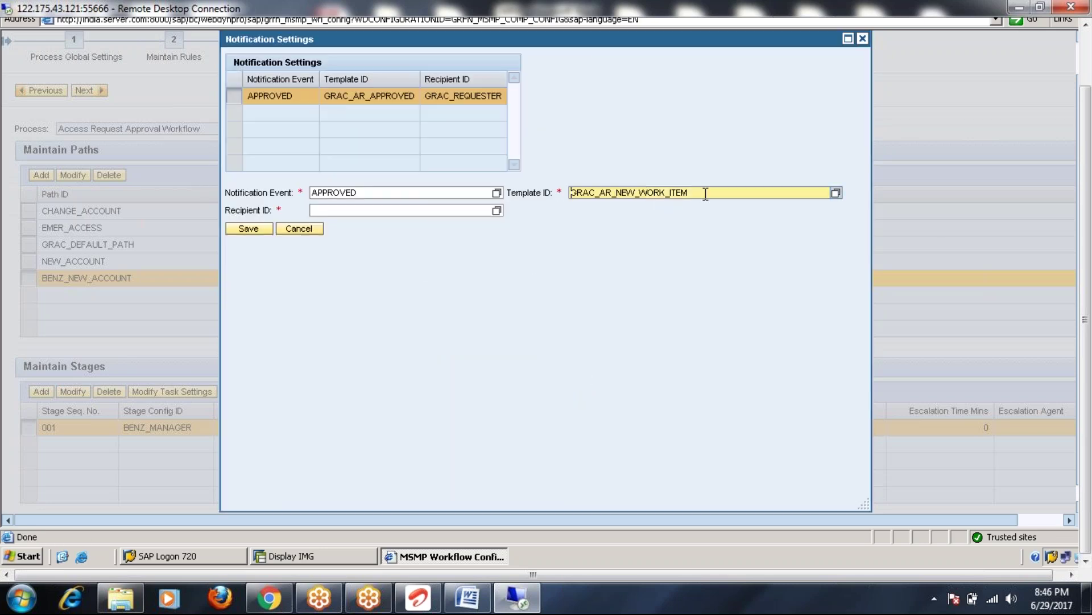
{"action": "left_click", "coordinate": [497, 210]}
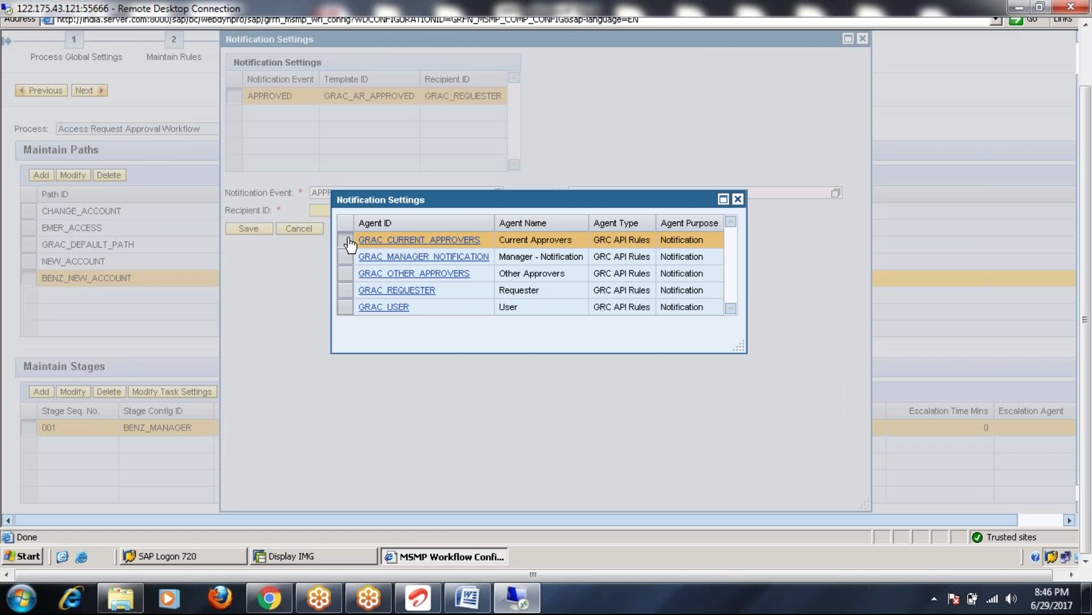
{"action": "left_click", "coordinate": [392, 239]}
{"action": "left_click", "coordinate": [249, 228]}
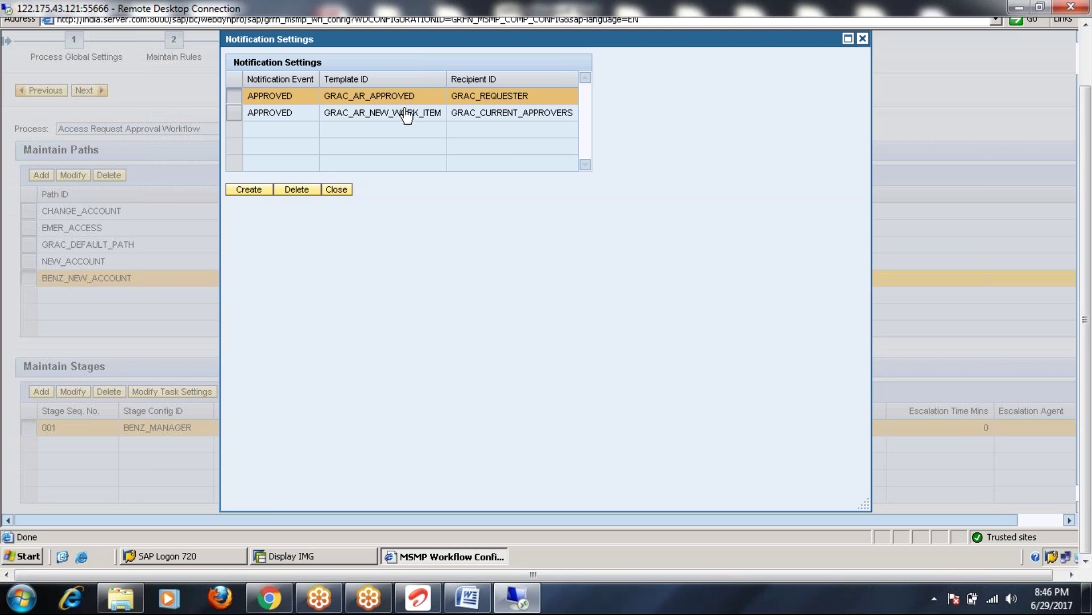
- Add a notification for the REJECTED event using template GRAC_AR_REJECTED with GRAC_REQUESTER as recipient, and save it
{"action": "left_click", "coordinate": [244, 189]}
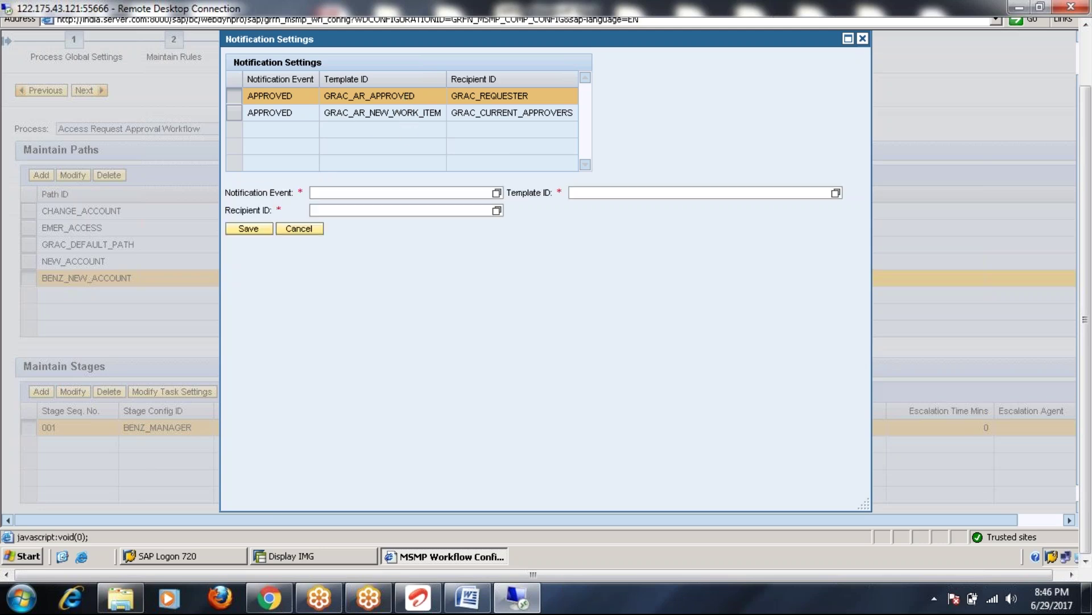
{"action": "left_click", "coordinate": [497, 193]}
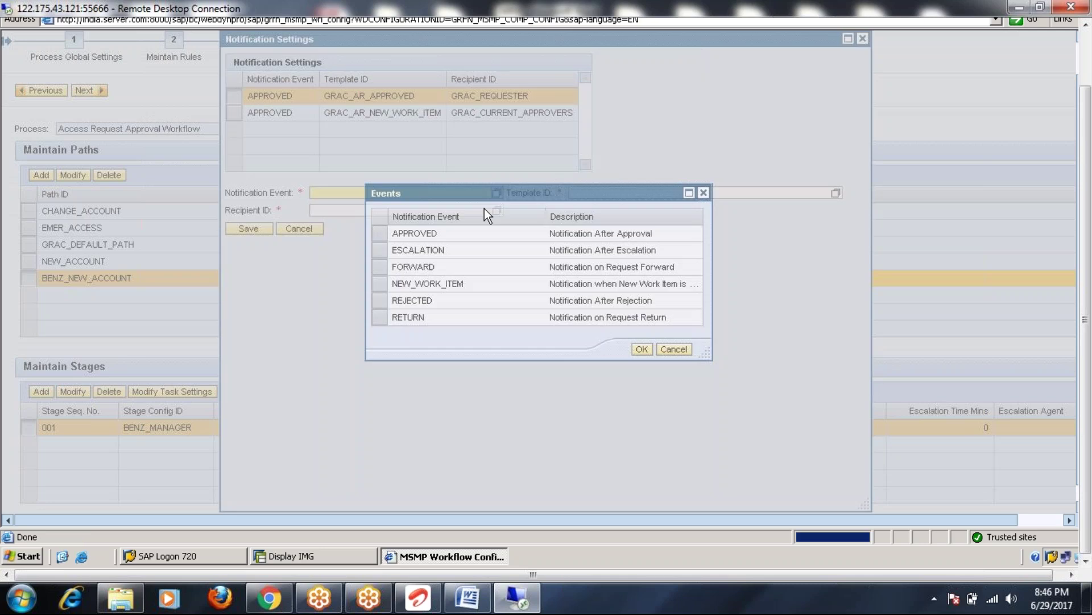
{"action": "left_click", "coordinate": [379, 303]}
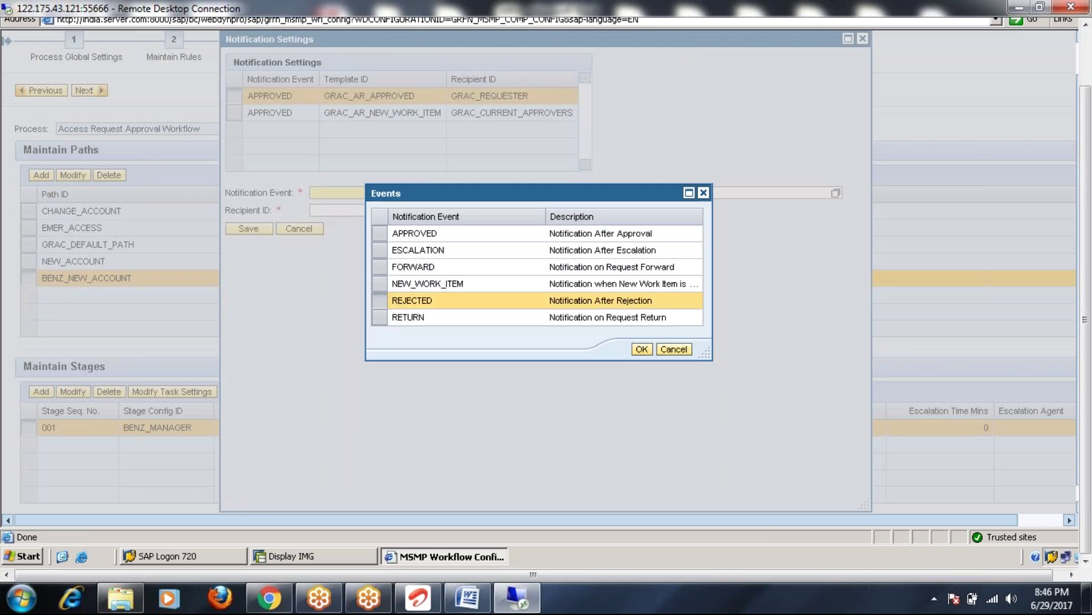
{"action": "left_click", "coordinate": [642, 348]}
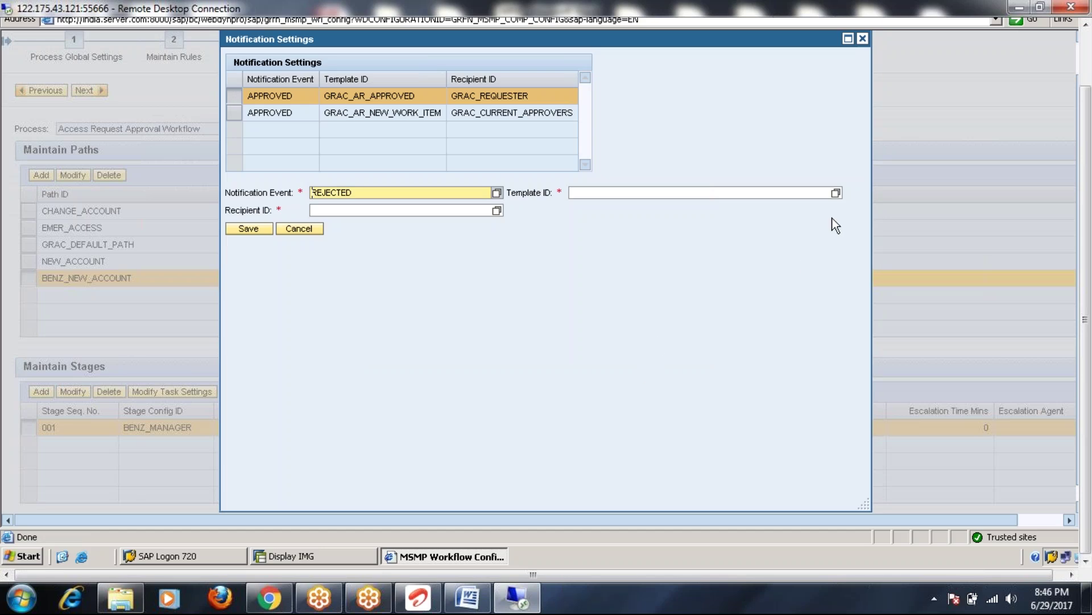
{"action": "left_click", "coordinate": [836, 192]}
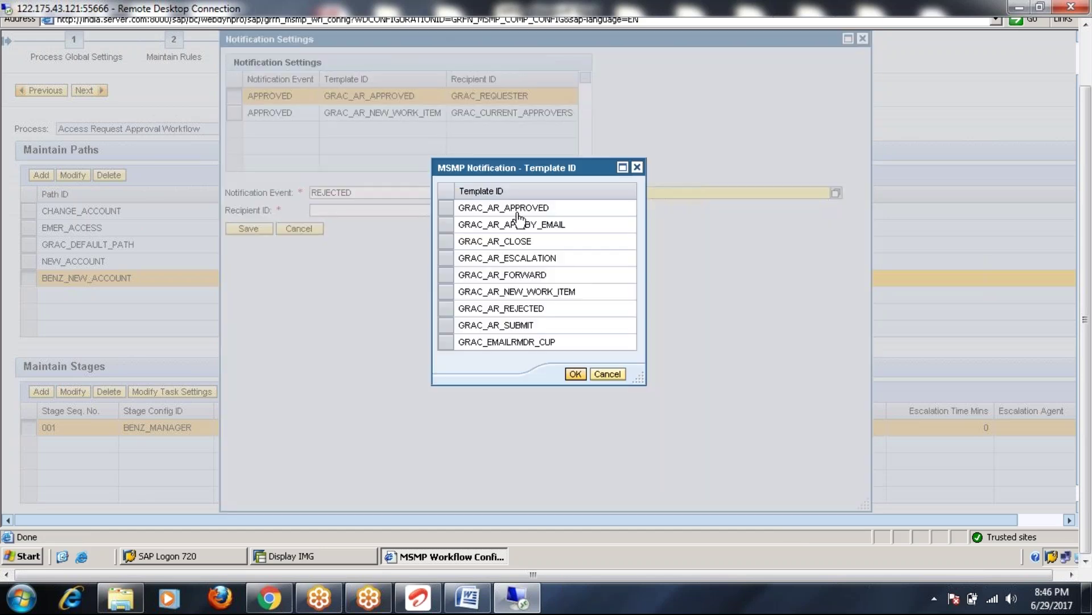
{"action": "left_click", "coordinate": [445, 310]}
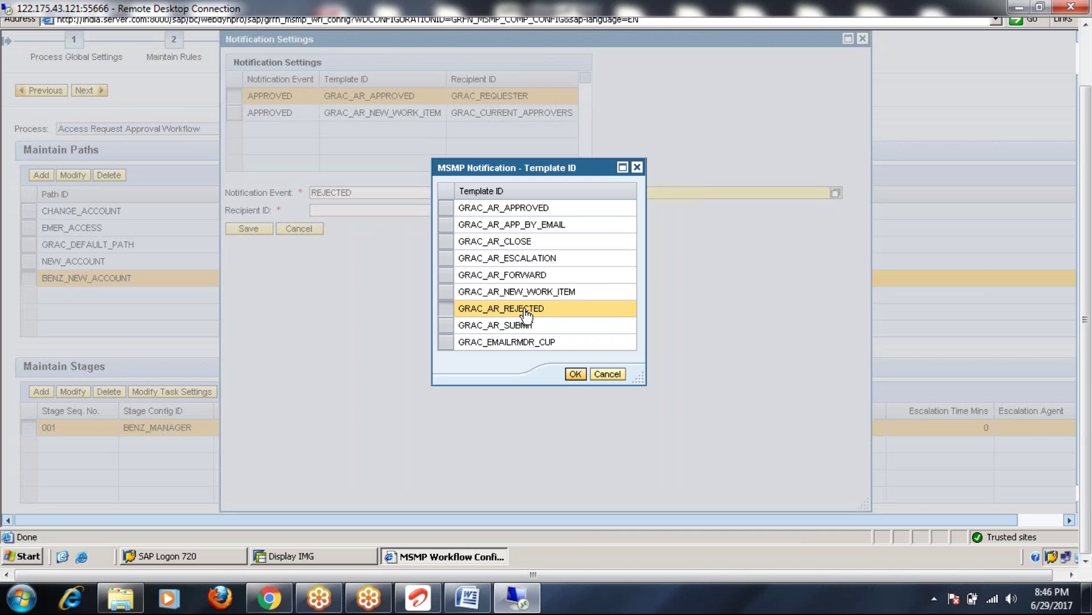
{"action": "left_click", "coordinate": [575, 374]}
{"action": "left_click", "coordinate": [497, 210]}
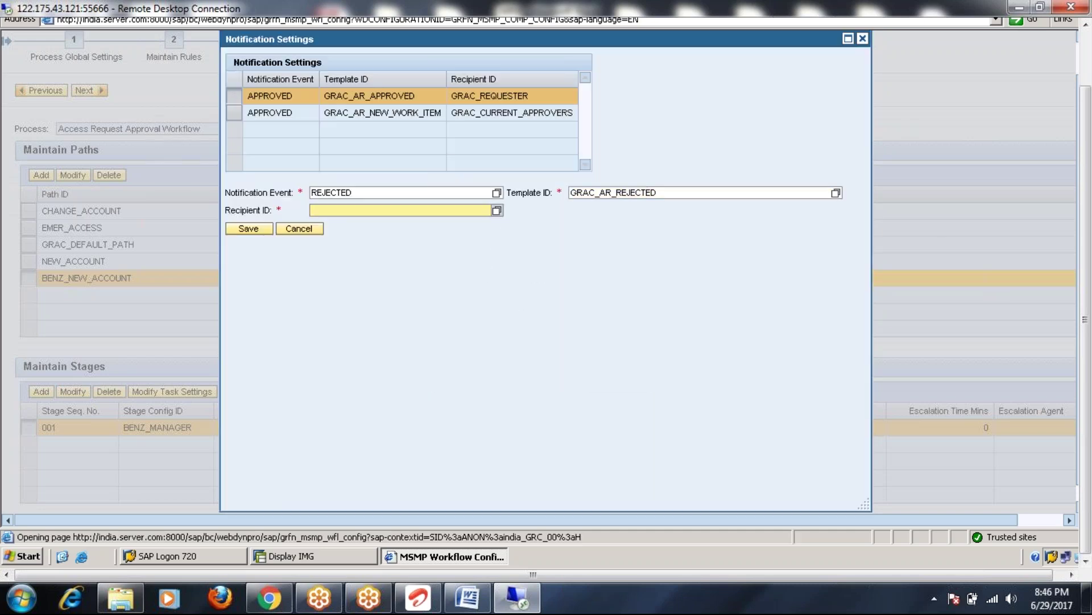
{"action": "left_click", "coordinate": [428, 291]}
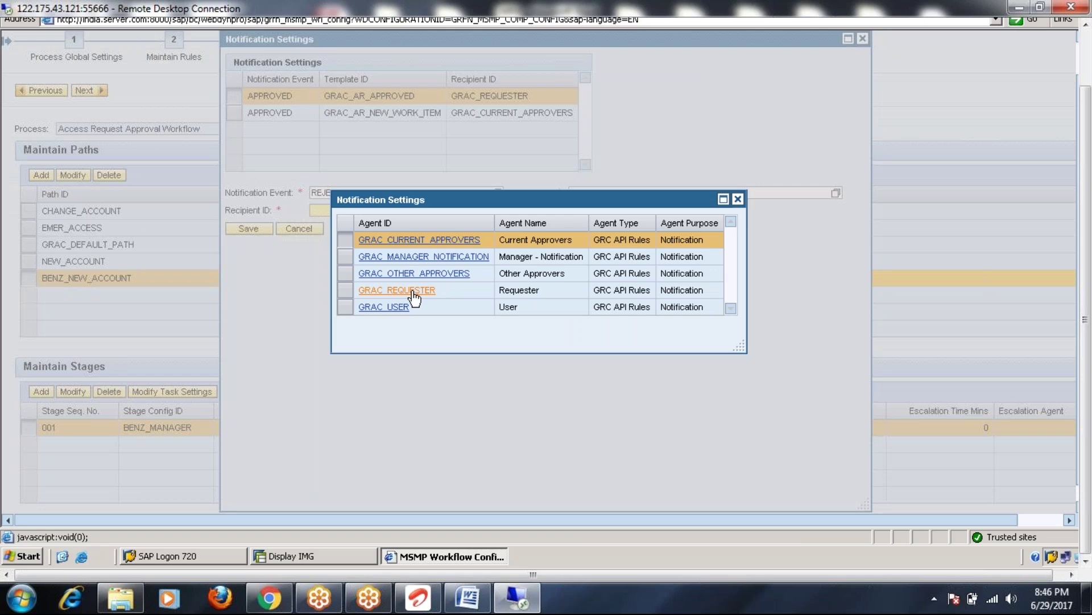
{"action": "left_click", "coordinate": [251, 229]}
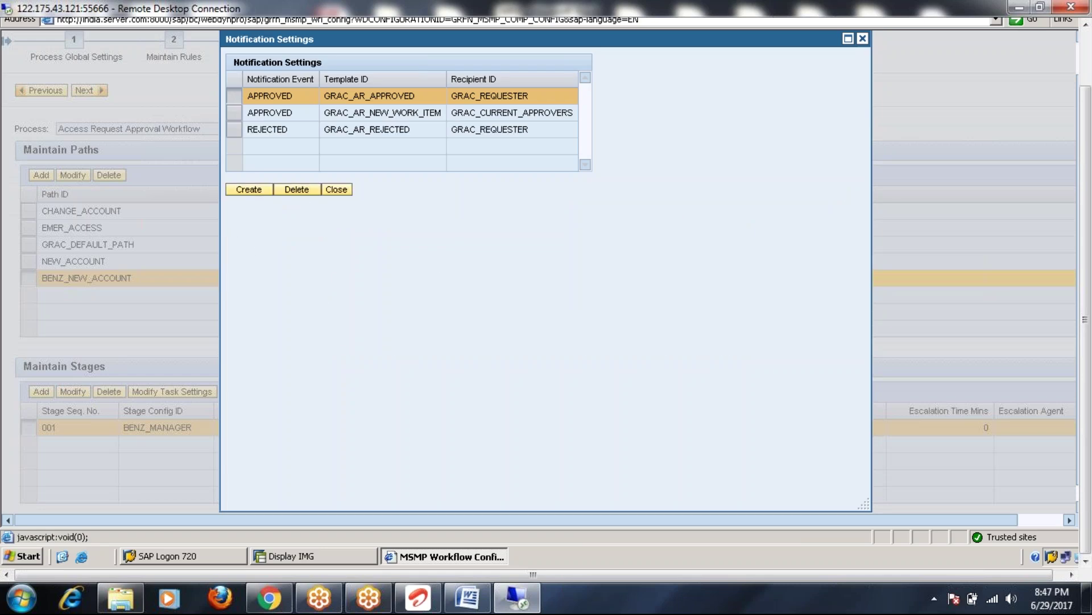
- Add a second REJECTED event notification using template GRAC_AR_REJECTED with GRAC_USER as recipient, save it and close the notification settings
{"action": "left_click", "coordinate": [249, 189]}
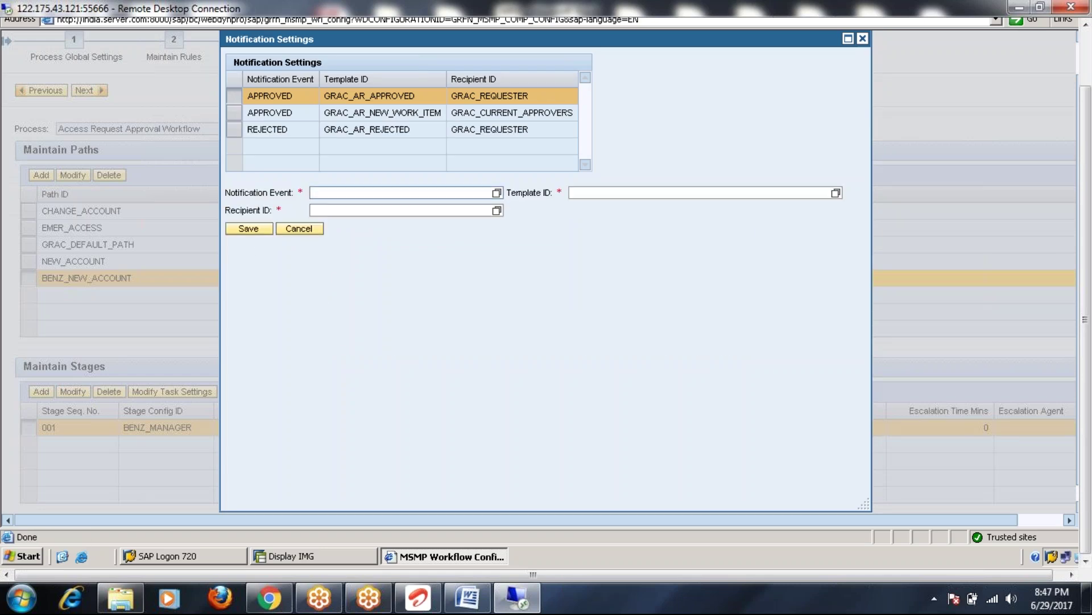
{"action": "left_click", "coordinate": [496, 194]}
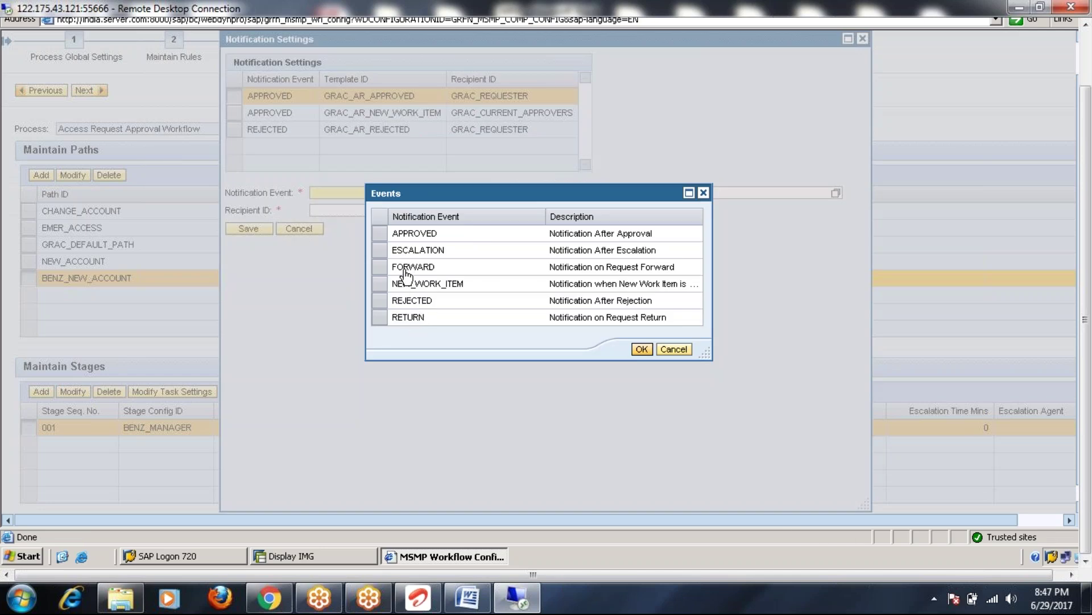
{"action": "left_click", "coordinate": [380, 302]}
{"action": "left_click", "coordinate": [641, 349]}
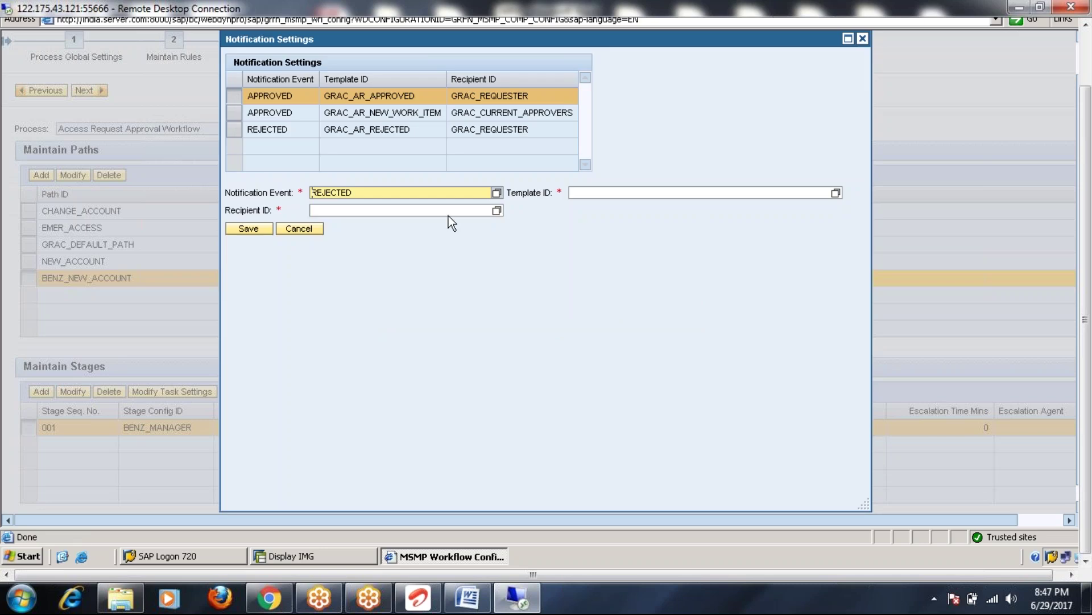
{"action": "left_click", "coordinate": [836, 193]}
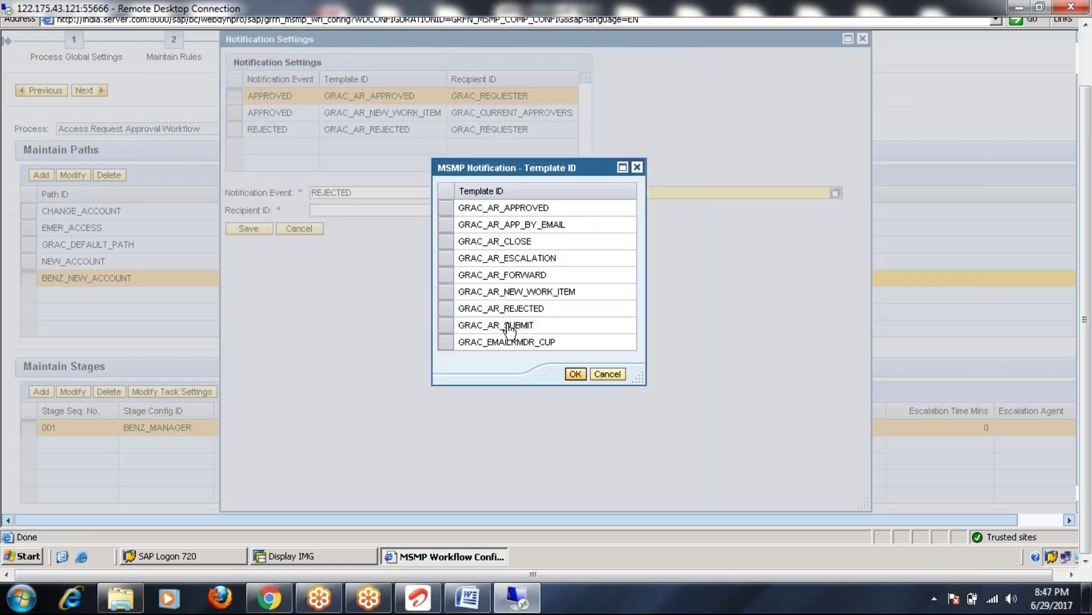
{"action": "left_click", "coordinate": [446, 309]}
{"action": "left_click", "coordinate": [573, 374]}
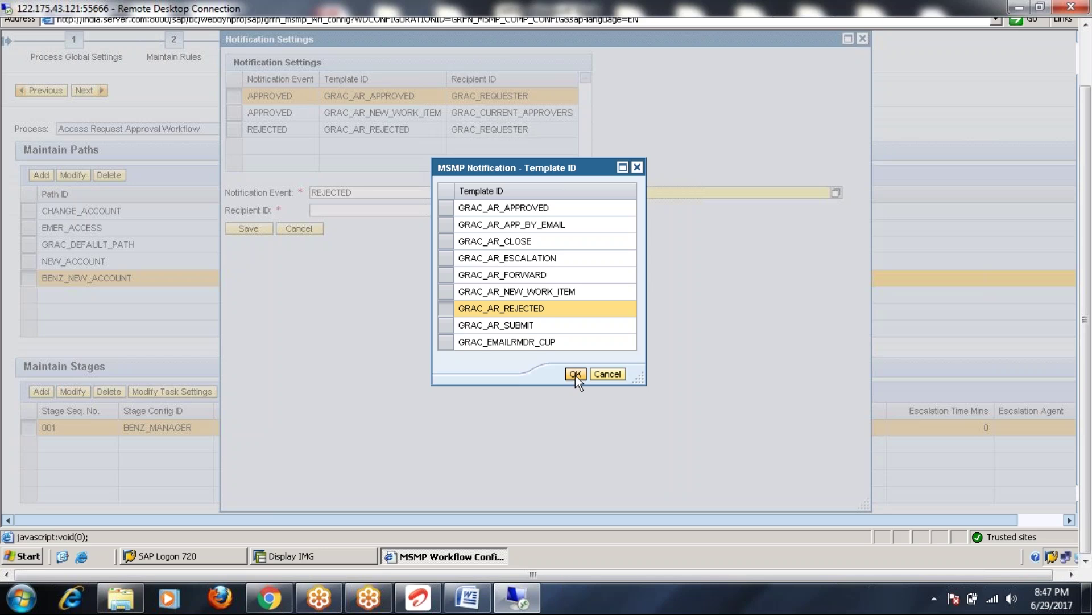
{"action": "left_click", "coordinate": [497, 210]}
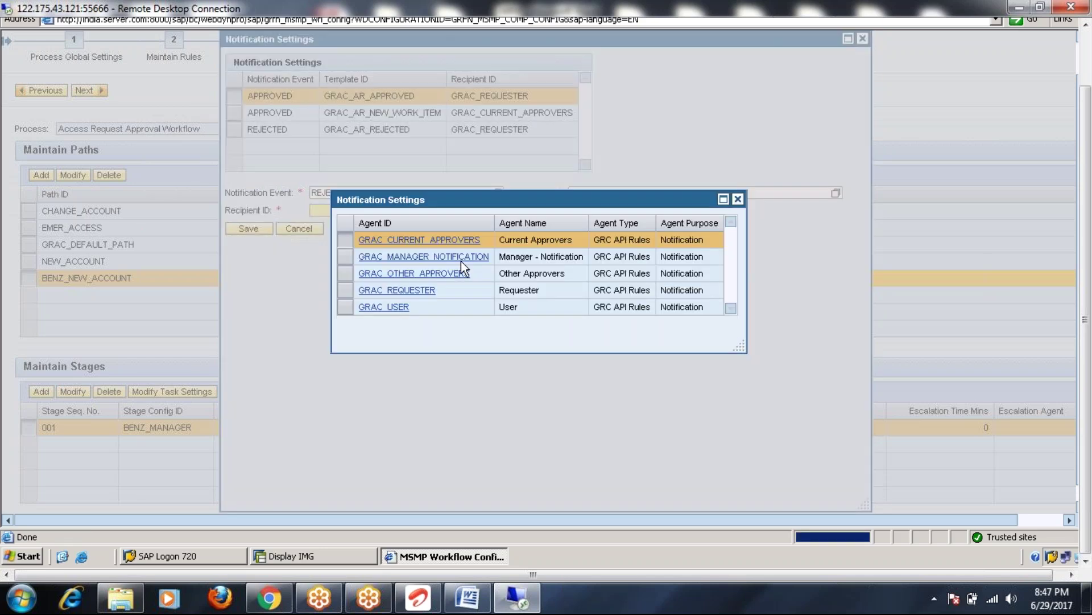
{"action": "left_click", "coordinate": [390, 310]}
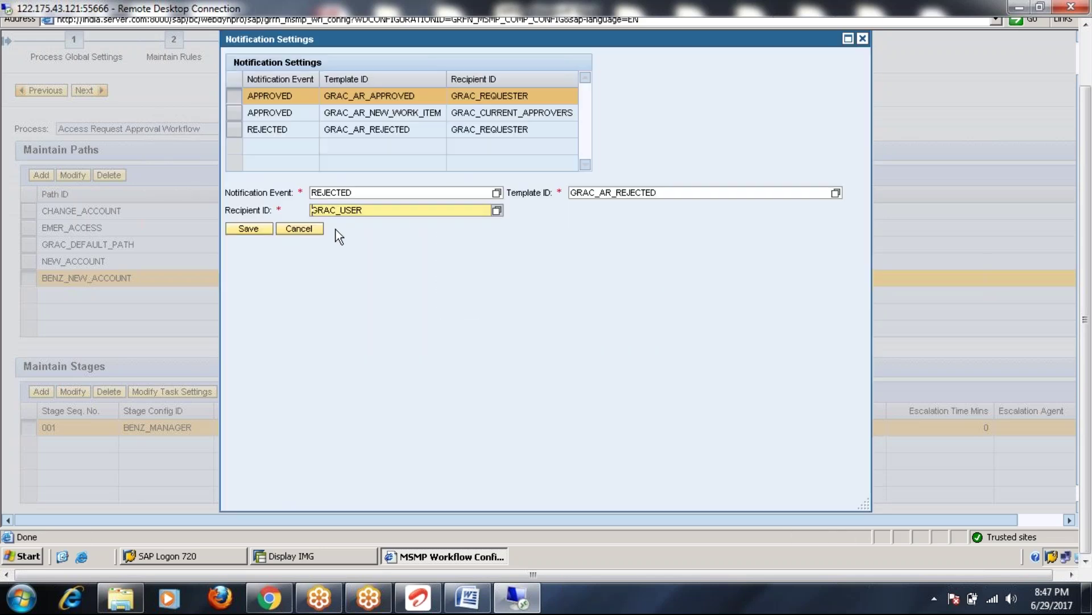
{"action": "left_click", "coordinate": [246, 229]}
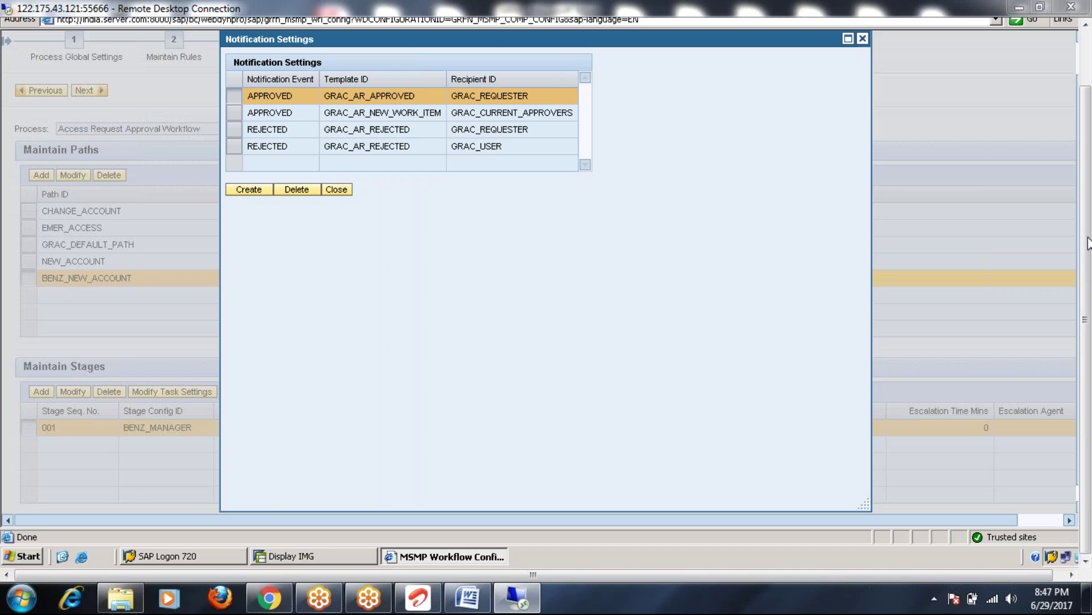
{"action": "left_click", "coordinate": [334, 190]}
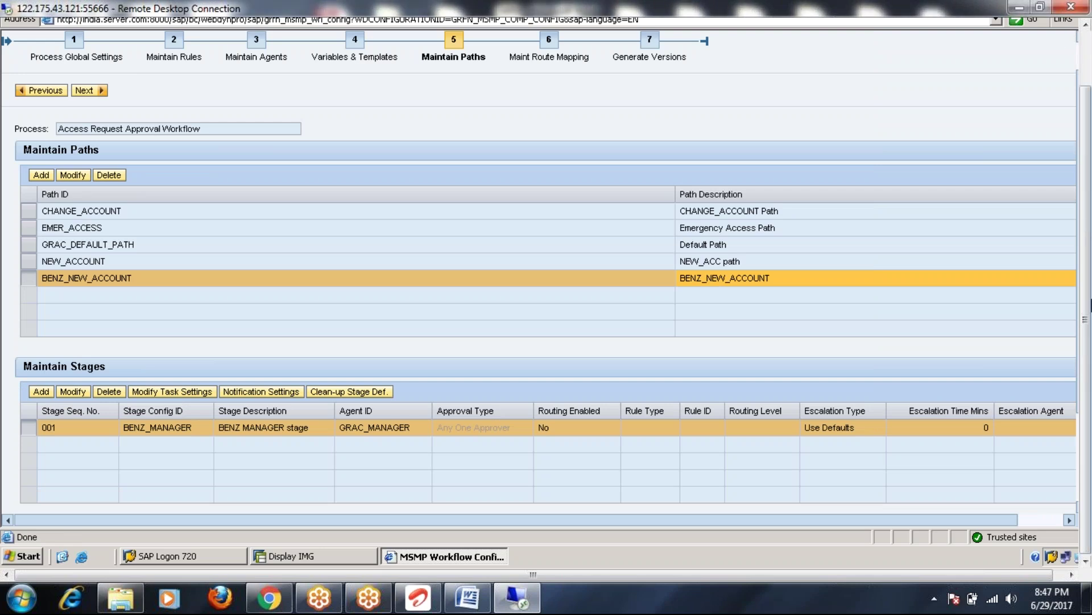
- Add another stage to the BENZ_NEW_ACCOUNT path with sequence number 002 and config ID BENZ_ROLE_OWNER
{"action": "left_click_drag", "start_coordinate": [1005, 518], "coordinate": [1059, 520]}
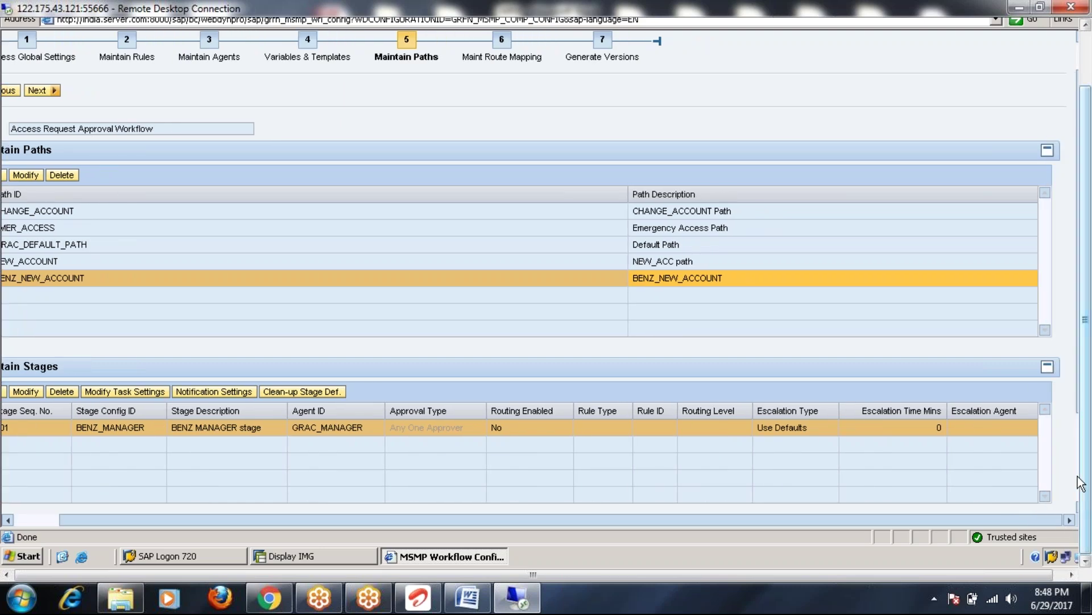
{"action": "scroll", "coordinate": [1081, 483], "scroll_direction": "down", "scroll_amount": 3}
{"action": "left_click_drag", "start_coordinate": [376, 518], "coordinate": [200, 518]}
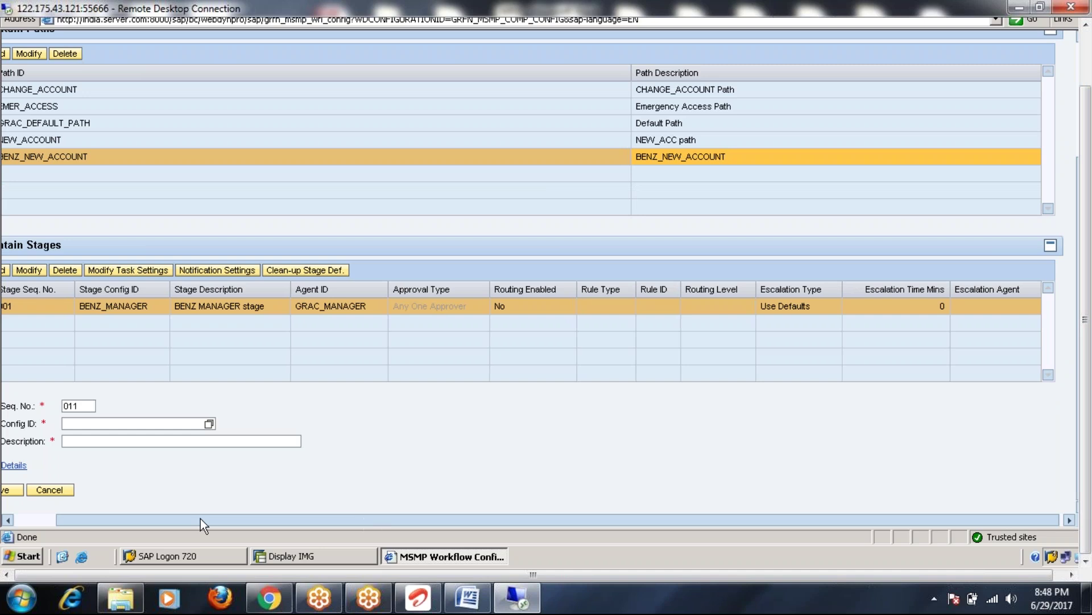
{"action": "key", "text": "BackSpace"}
{"action": "key", "text": "BackSpace"}
{"action": "type", "text": "02"}
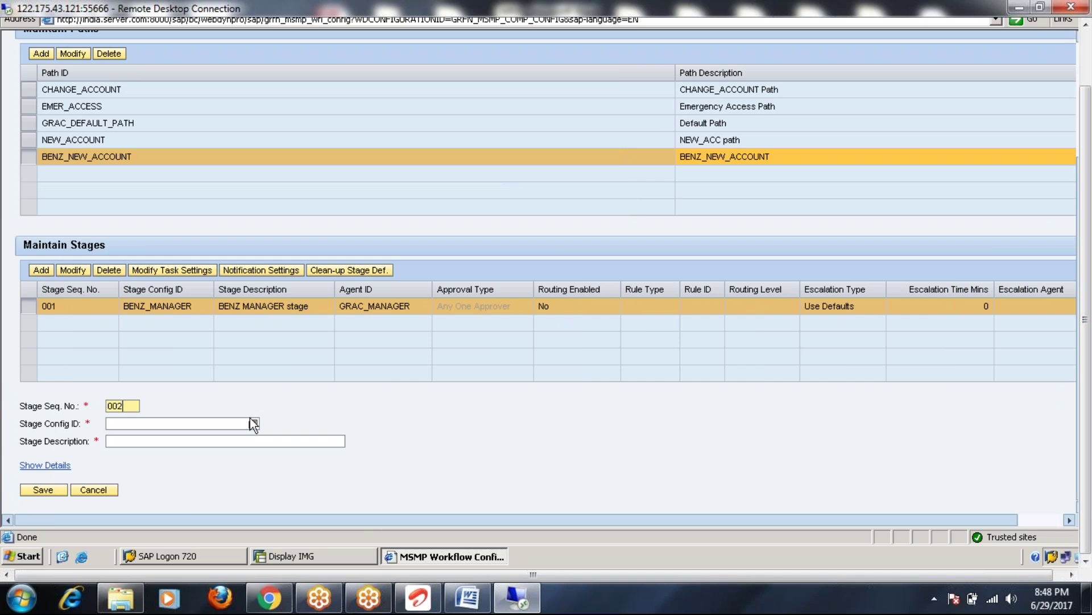
{"action": "key", "text": "Tab"}
{"action": "type", "text": "BENZ_ROLE_OWNER"}
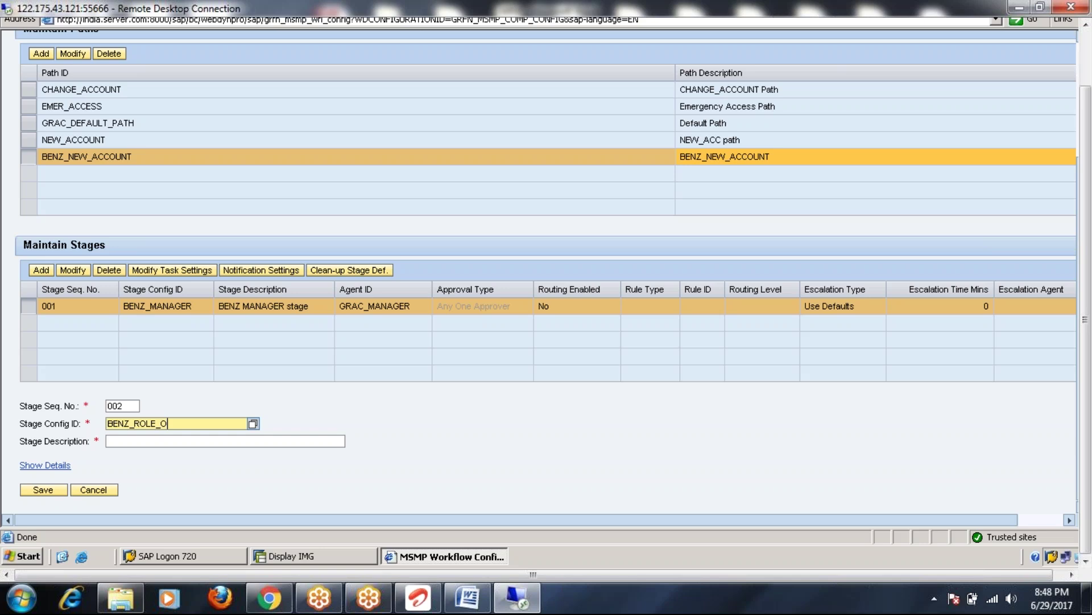
- Describe the new stage as "BENZ Role Owner" and assign GRAC_ROLEOWNER as its agent in the stage details
{"action": "left_click", "coordinate": [152, 442]}
{"action": "type", "text": "BN"}
{"action": "key", "text": "BackSpace"}
{"action": "type", "text": "ENX"}
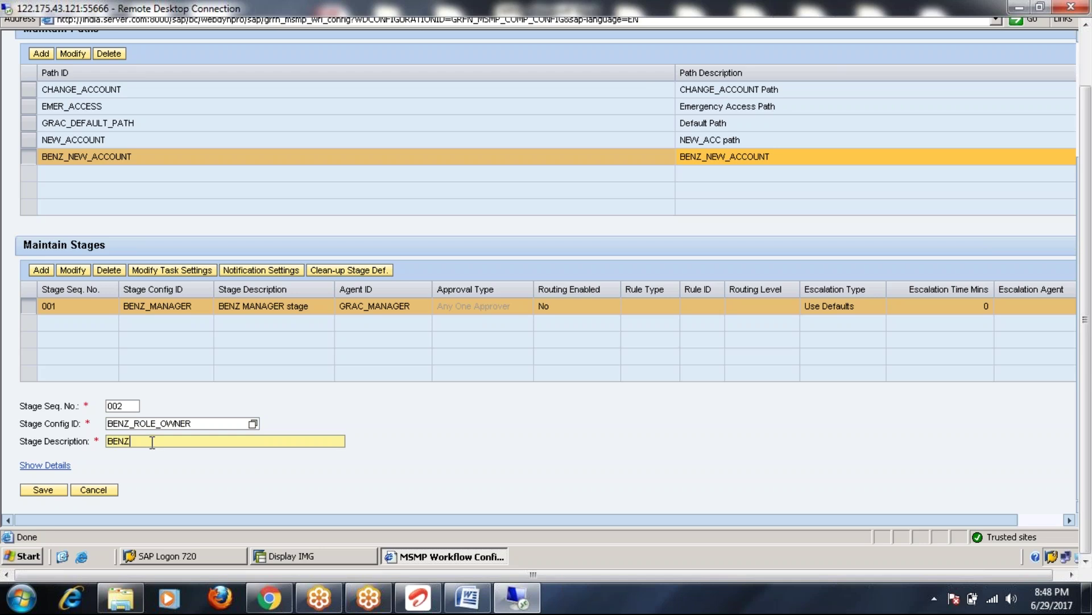
{"action": "type", "text": " Role Owner"}
{"action": "left_click", "coordinate": [45, 465]}
{"action": "scroll", "coordinate": [404, 426], "scroll_direction": "down", "scroll_amount": 2}
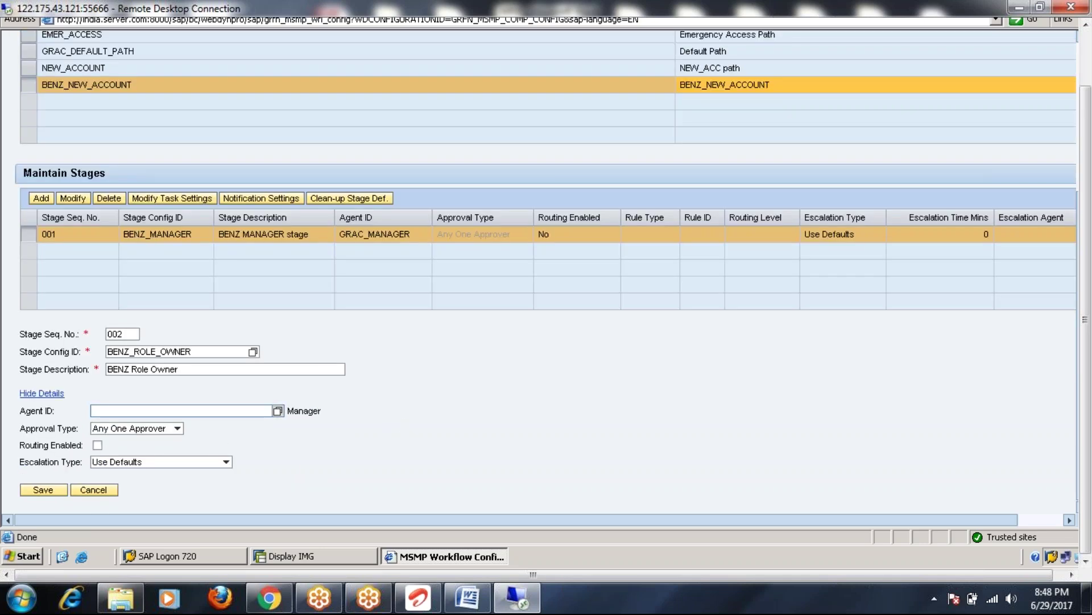
{"action": "left_click", "coordinate": [278, 410]}
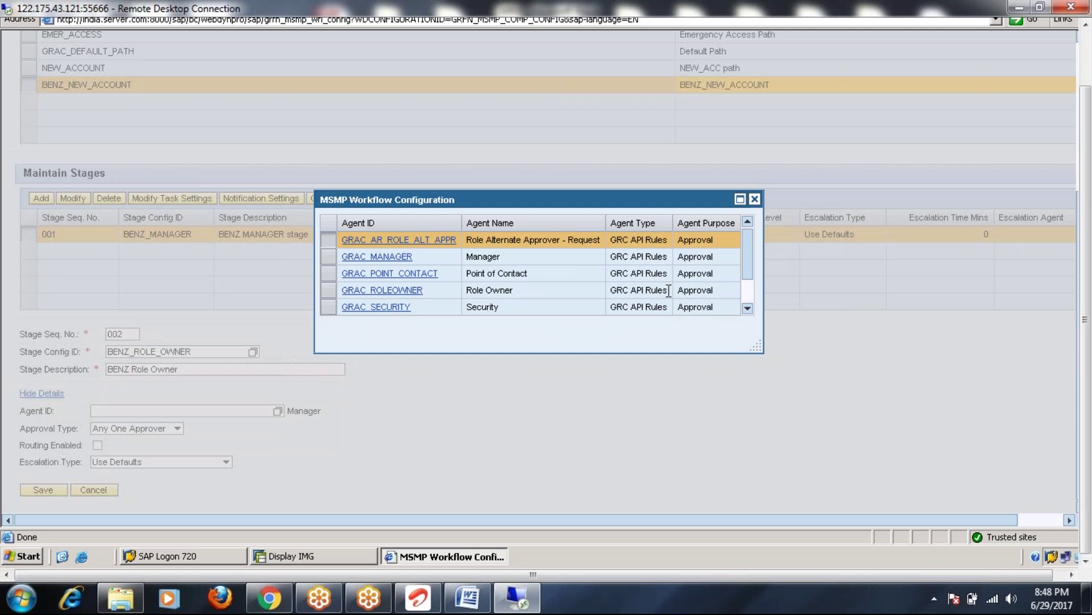
{"action": "left_click", "coordinate": [384, 291]}
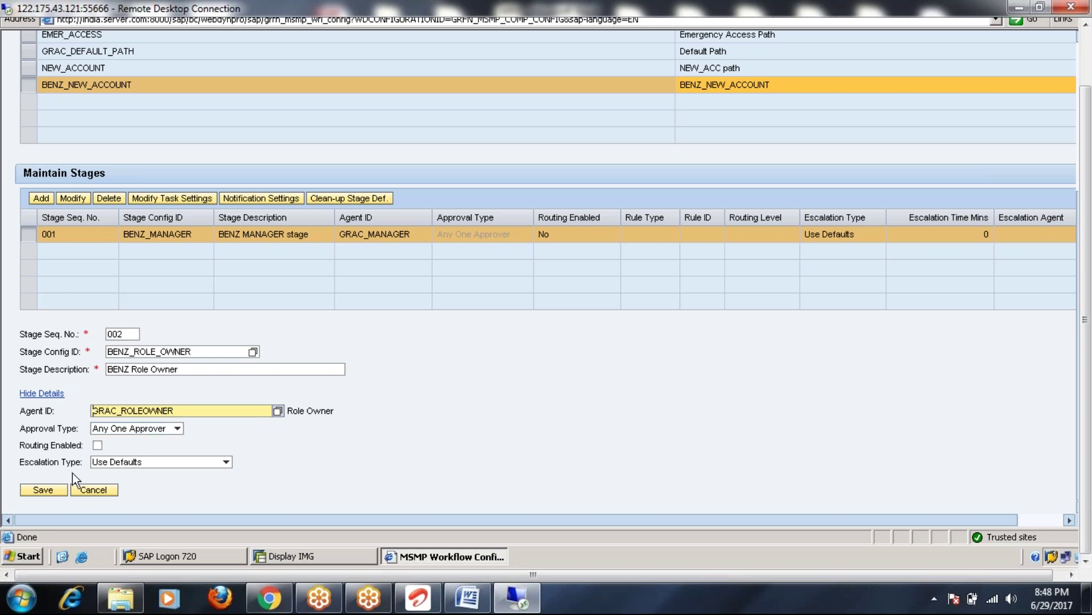
- Enable routing for the role owner stage with the SOD violation check rule GRAC_MSMP_DETOUR_SODVIOL
{"action": "left_click", "coordinate": [98, 445]}
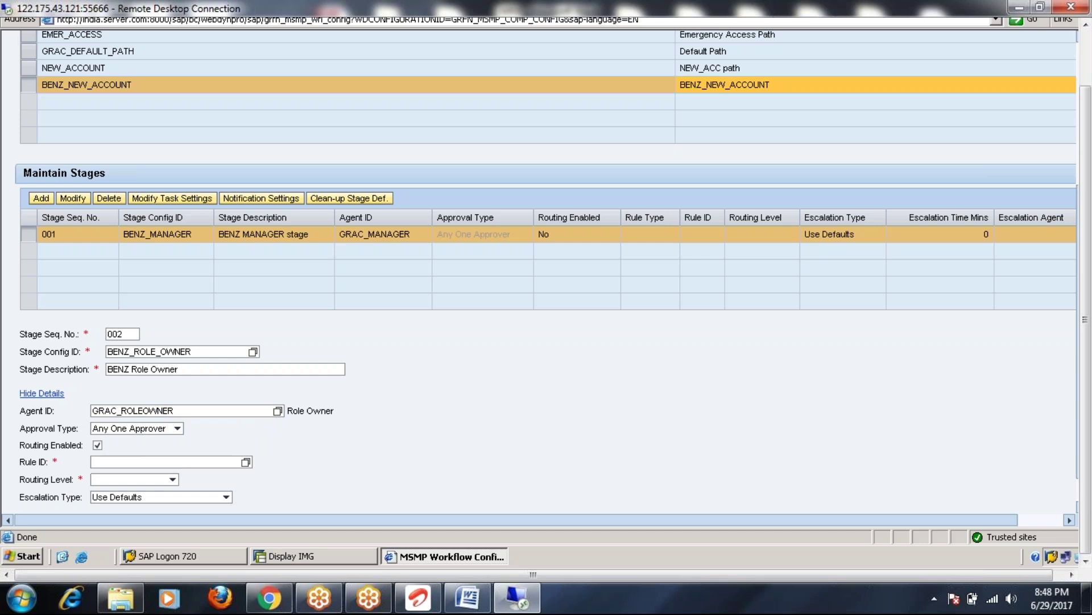
{"action": "left_click", "coordinate": [245, 463]}
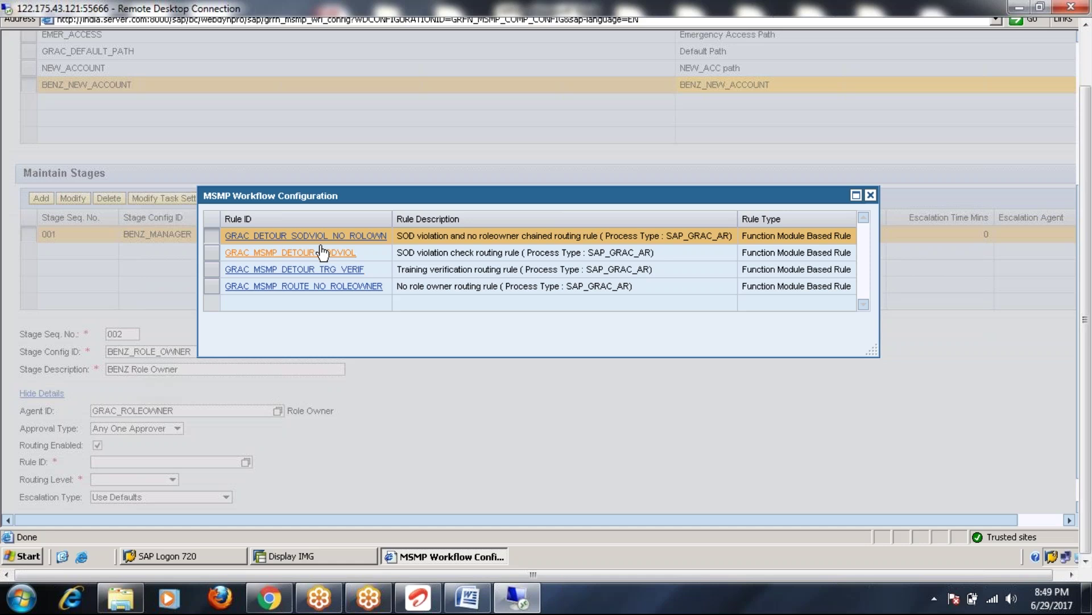
{"action": "left_click", "coordinate": [214, 254]}
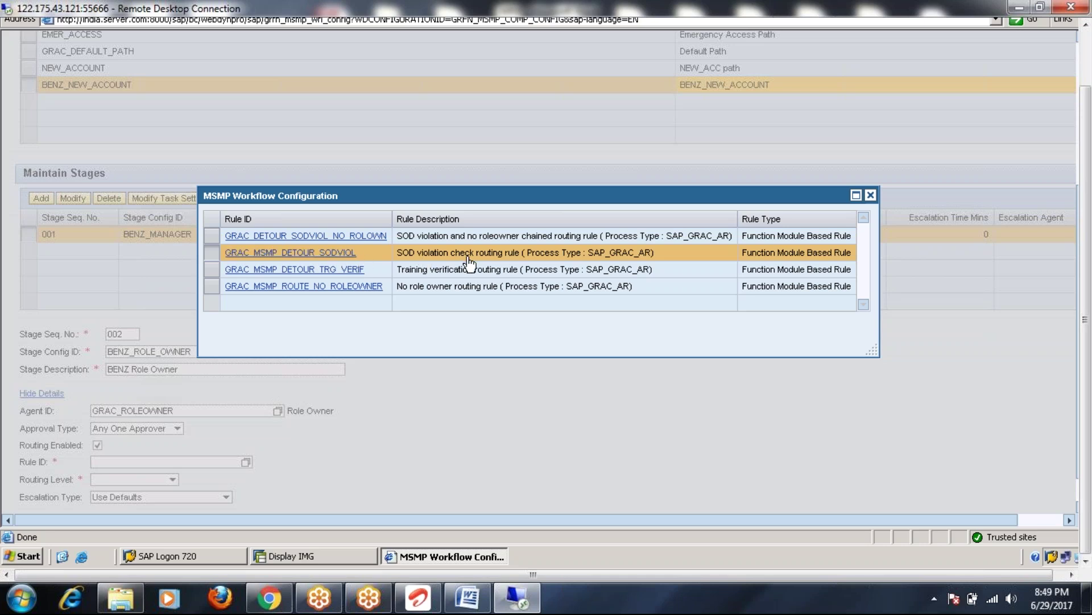
{"action": "left_click", "coordinate": [308, 256]}
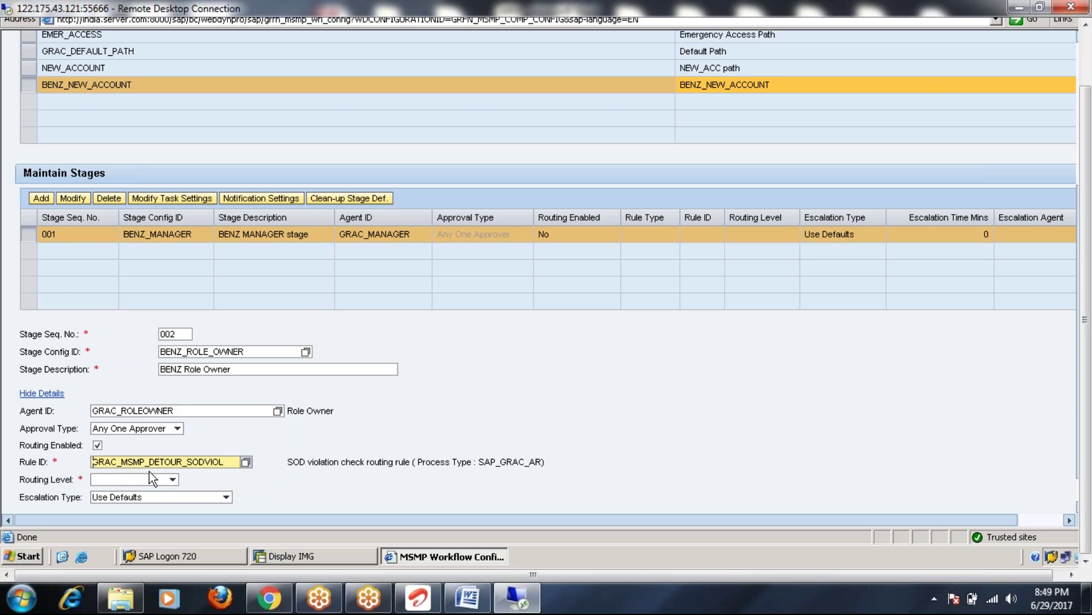
- Set the stage's routing level to Stage Level and save the BENZ_ROLE_OWNER stage
{"action": "scroll", "coordinate": [297, 470], "scroll_direction": "down", "scroll_amount": 1}
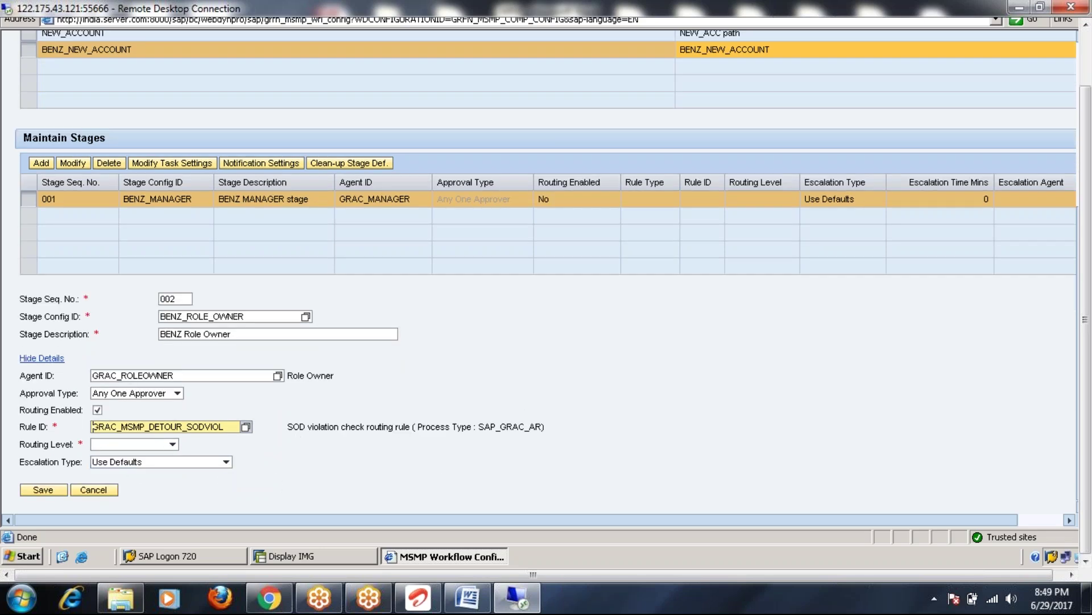
{"action": "left_click", "coordinate": [172, 445]}
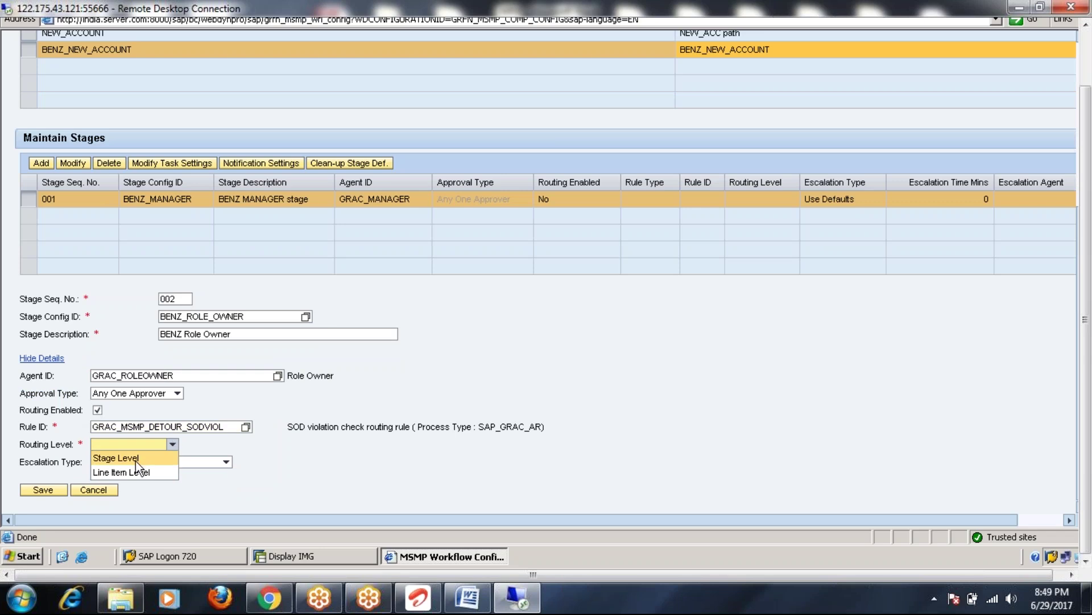
{"action": "left_click", "coordinate": [135, 459]}
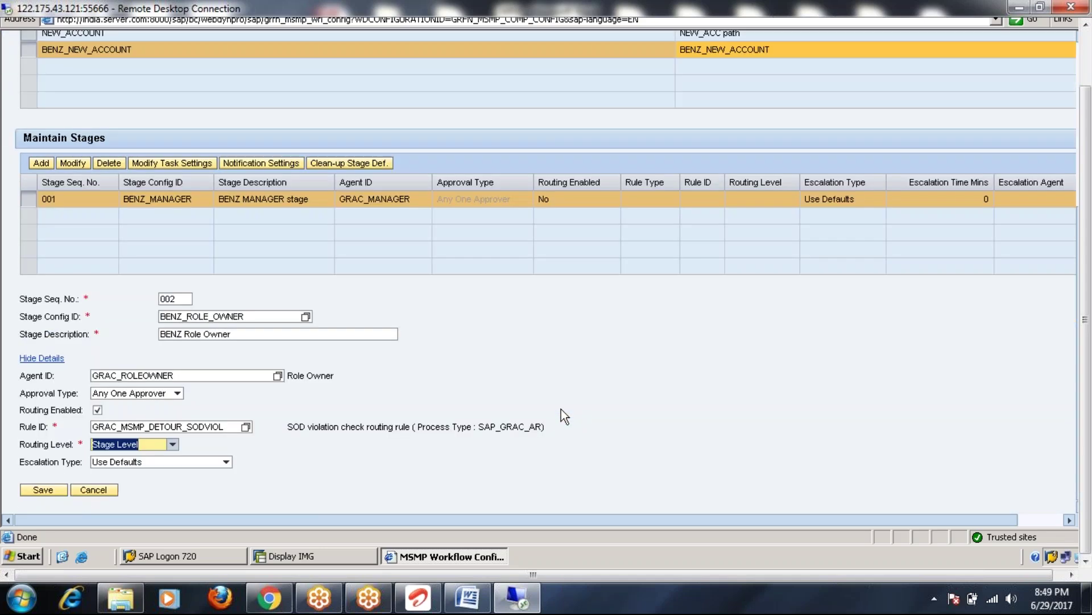
{"action": "left_click", "coordinate": [43, 490]}
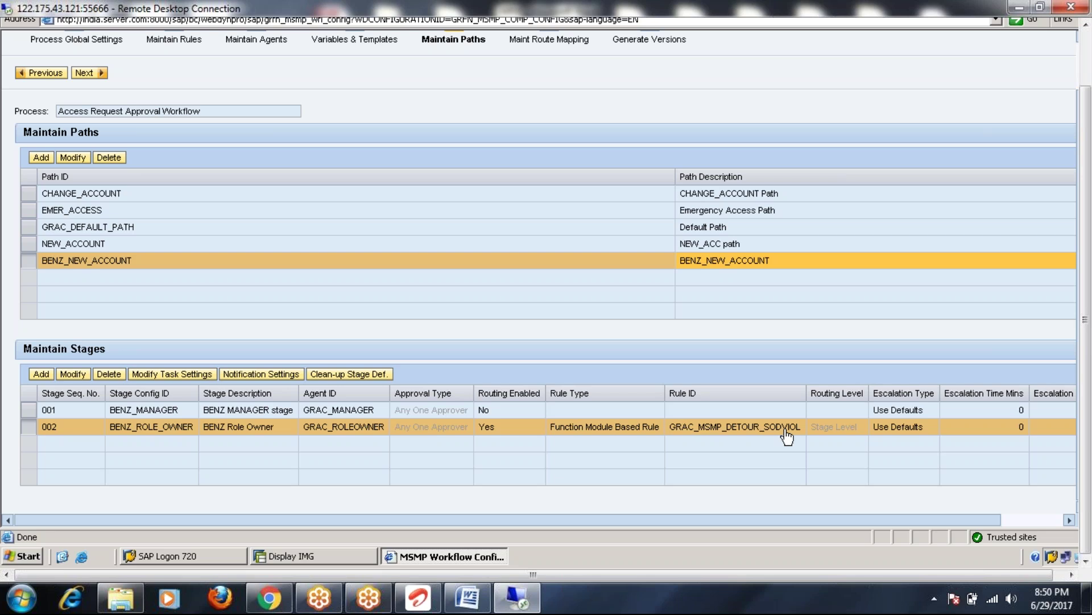
- Start a new notification setting for the BENZ_ROLE_OWNER stage with APPROVED as the notification event
{"action": "key", "text": "F11"}
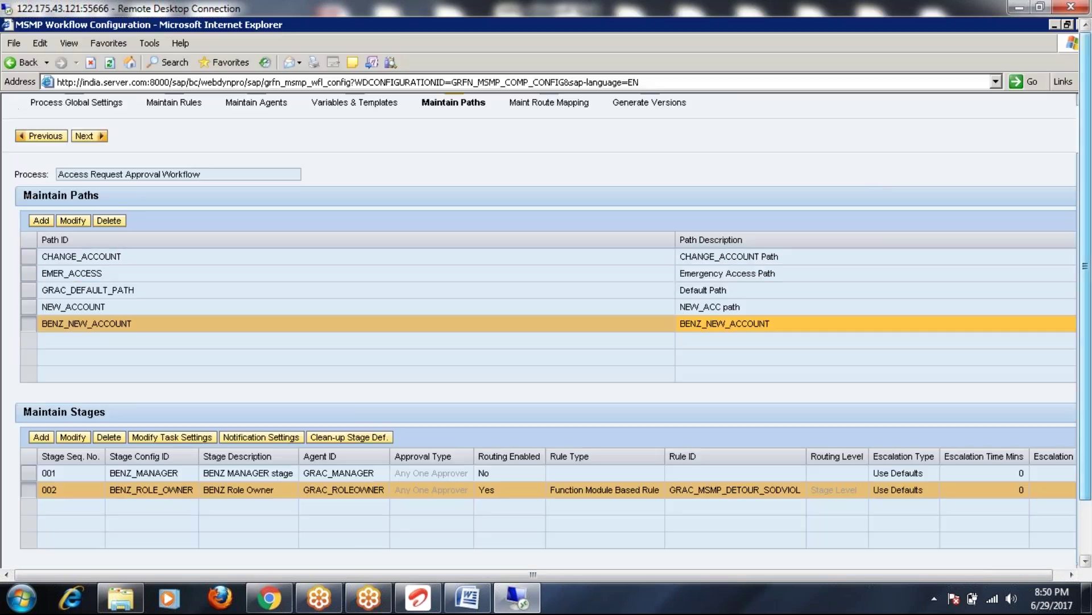
{"action": "scroll", "coordinate": [702, 182], "scroll_direction": "up", "scroll_amount": 2}
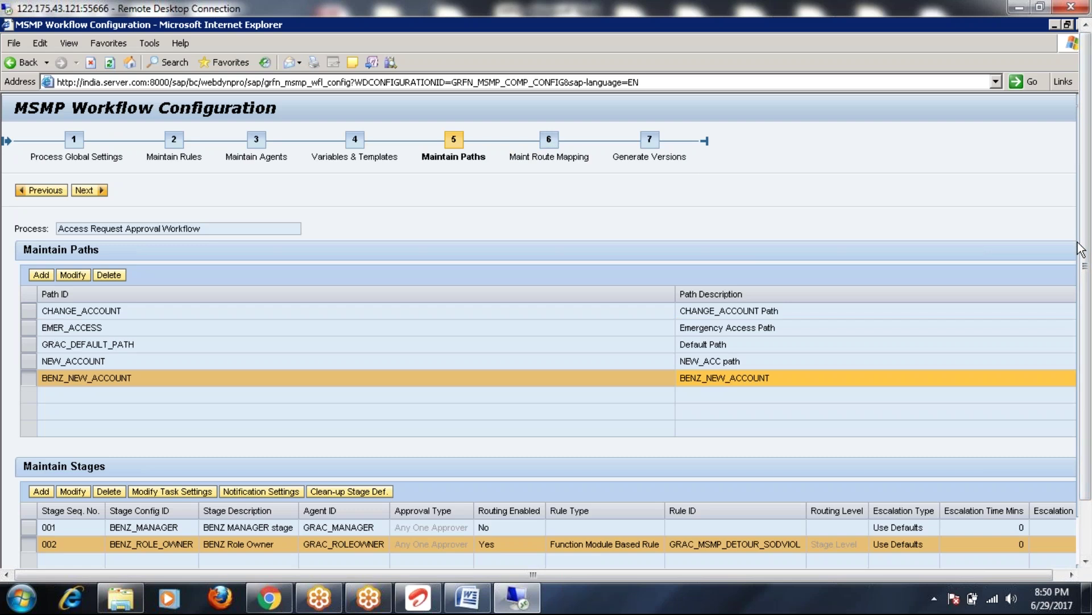
{"action": "scroll", "coordinate": [1083, 380], "scroll_direction": "down", "scroll_amount": 2}
{"action": "left_click_drag", "start_coordinate": [1083, 380], "coordinate": [1083, 433]}
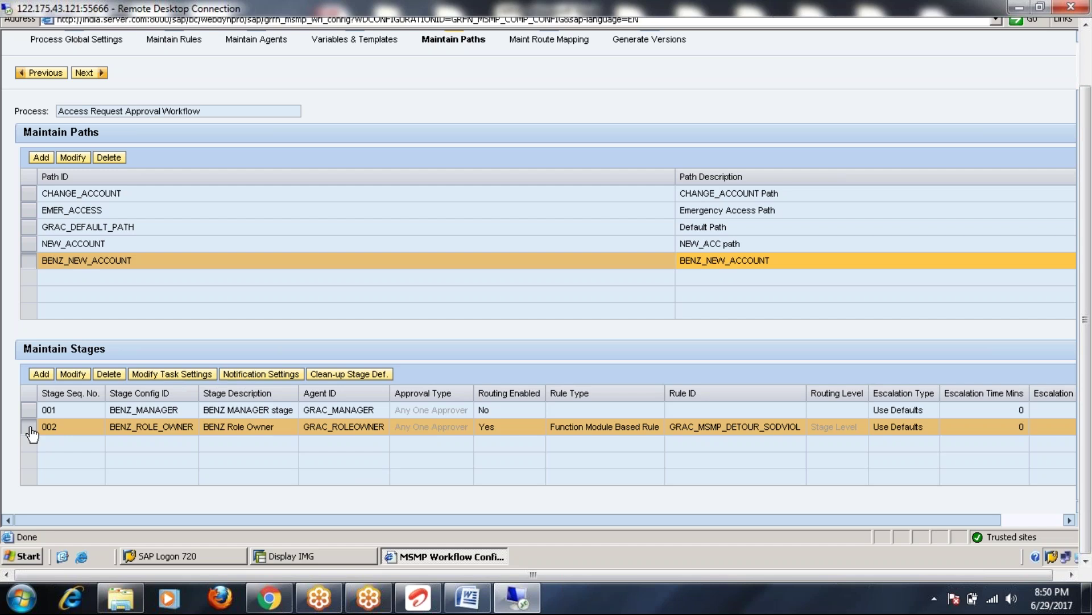
{"action": "left_click", "coordinate": [243, 374]}
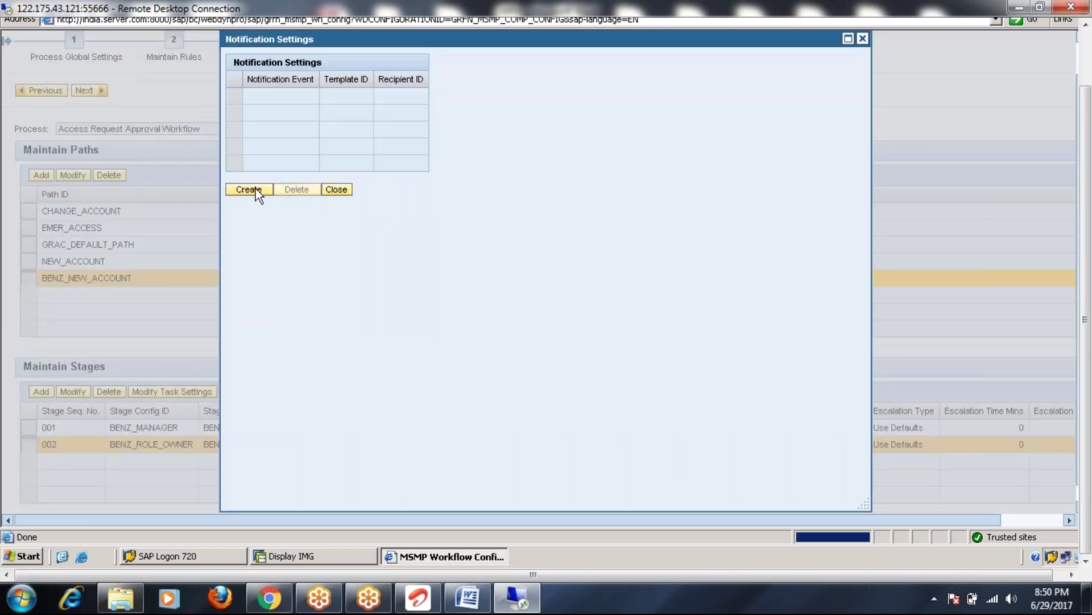
{"action": "left_click", "coordinate": [255, 189]}
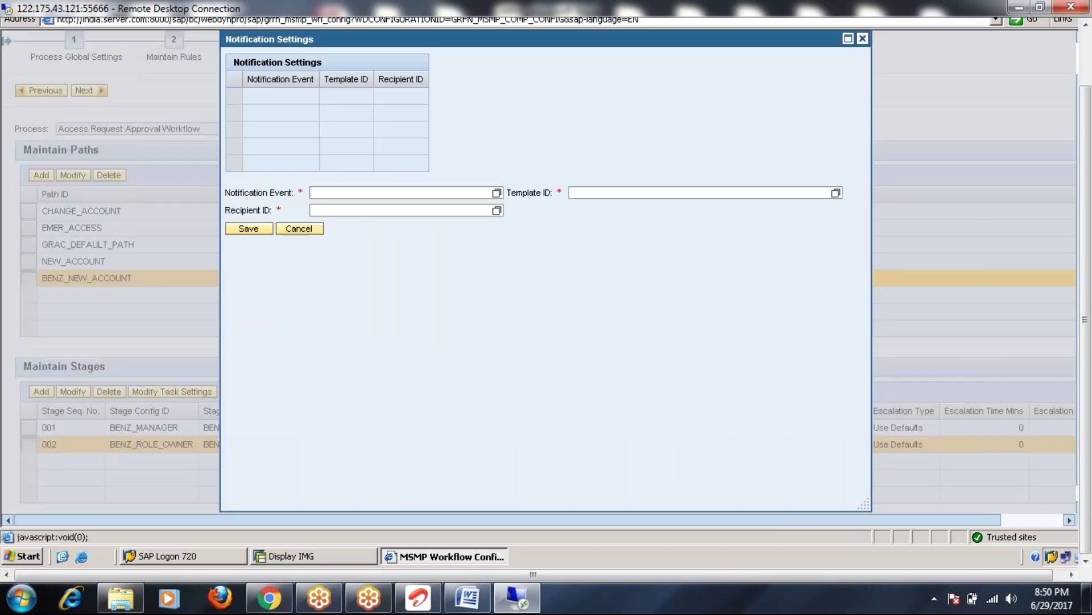
{"action": "left_click", "coordinate": [496, 192]}
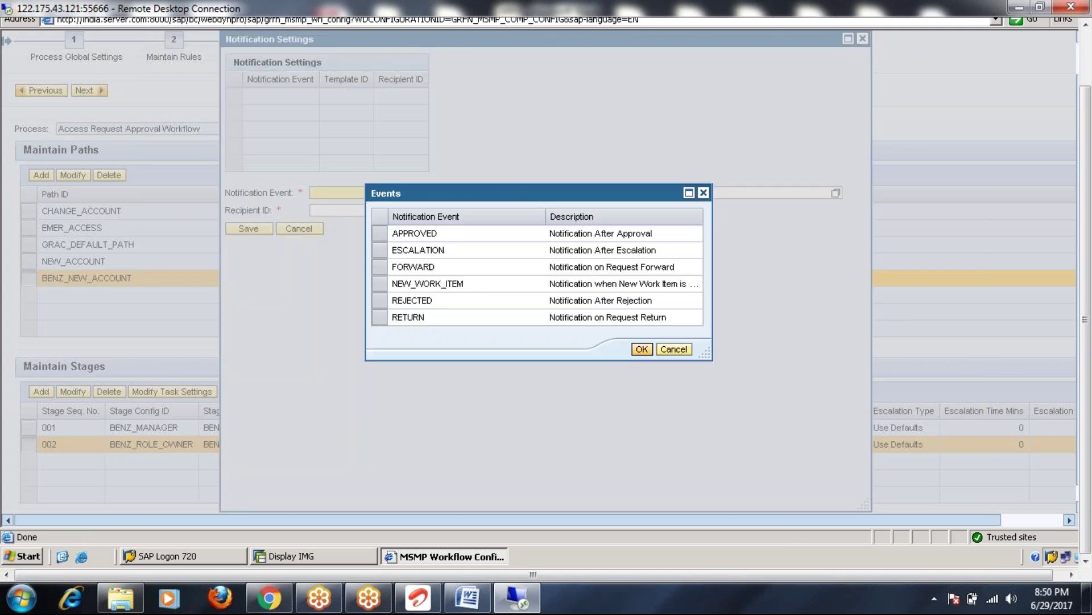
{"action": "left_click", "coordinate": [379, 234]}
{"action": "left_click", "coordinate": [642, 350]}
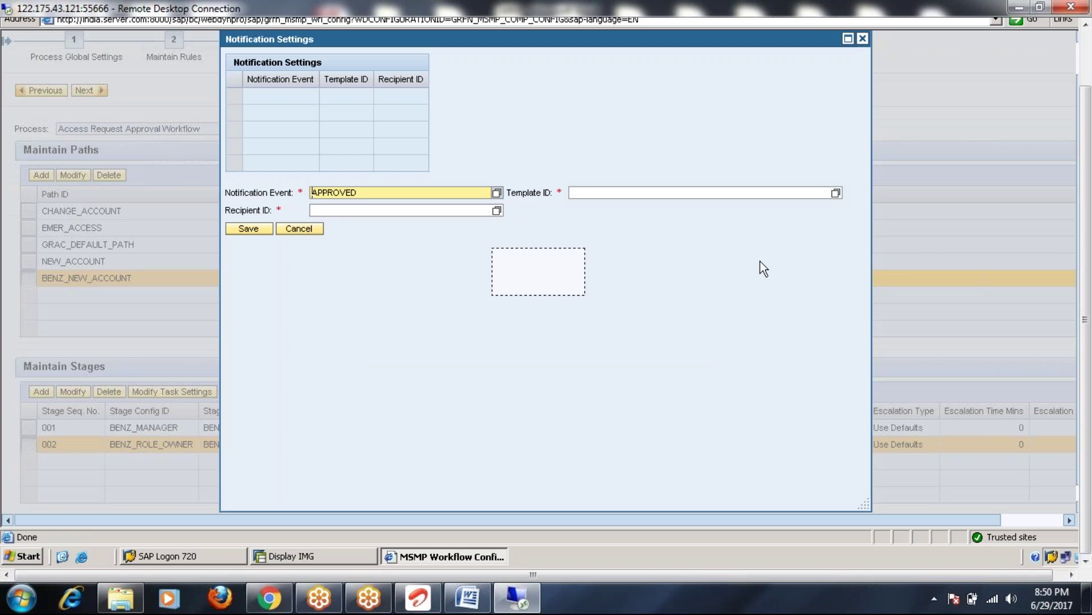
- Complete the APPROVED notification with template GRAC_AR_APPROVED and recipient GRAC_REQUESTER, and save it
{"action": "left_click", "coordinate": [836, 192]}
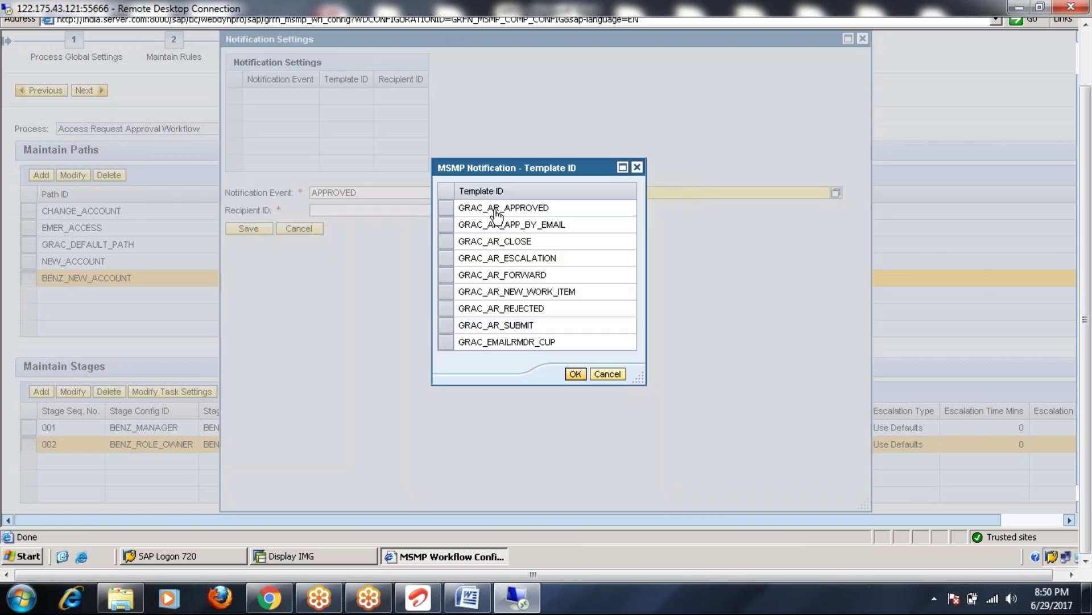
{"action": "left_click", "coordinate": [446, 208]}
{"action": "left_click", "coordinate": [575, 374]}
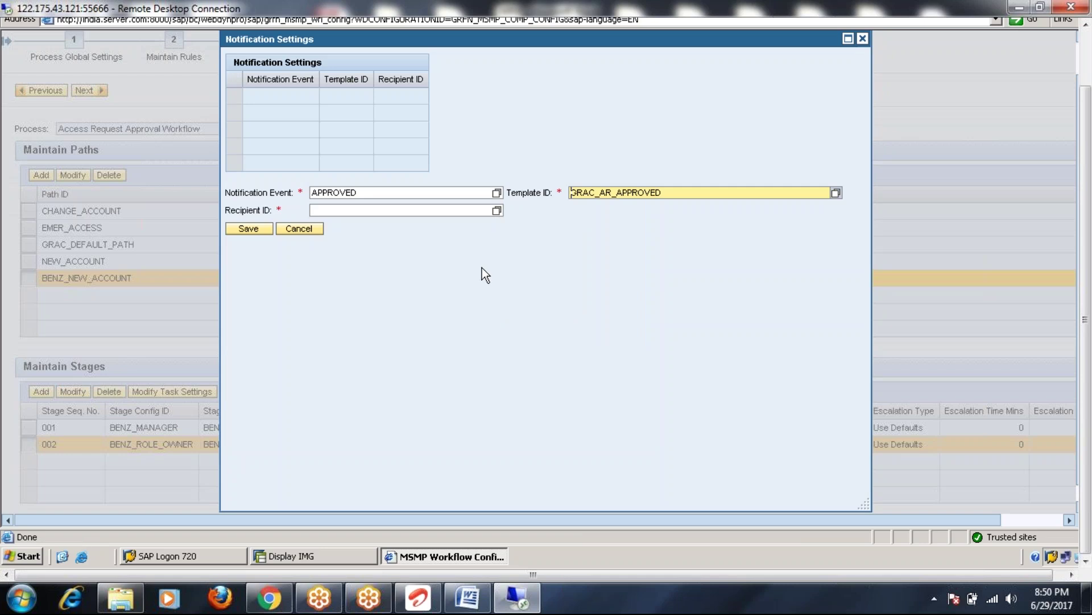
{"action": "left_click", "coordinate": [496, 211]}
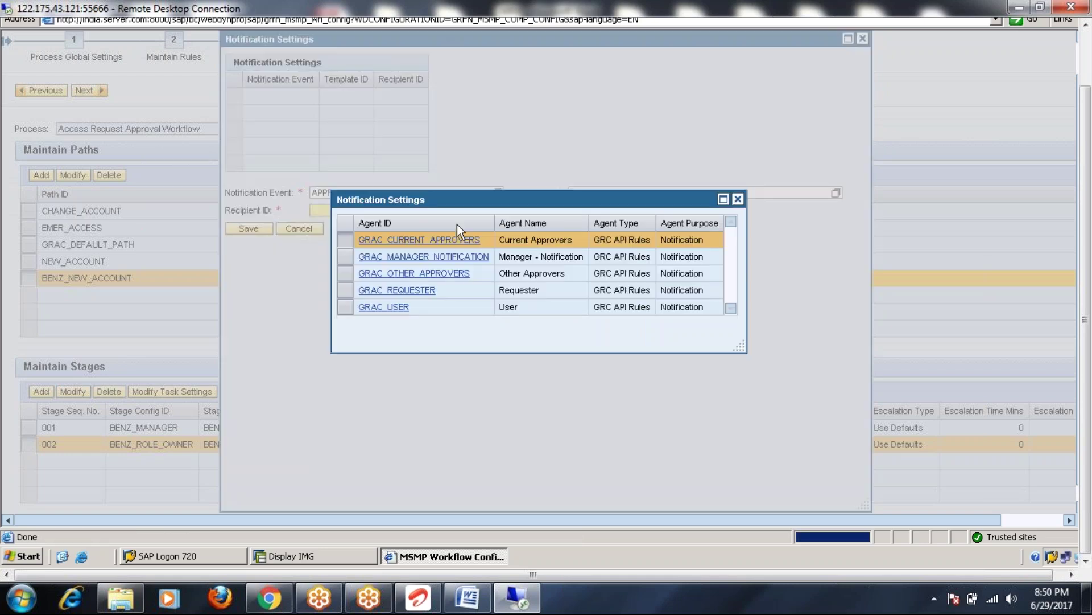
{"action": "left_click", "coordinate": [418, 291]}
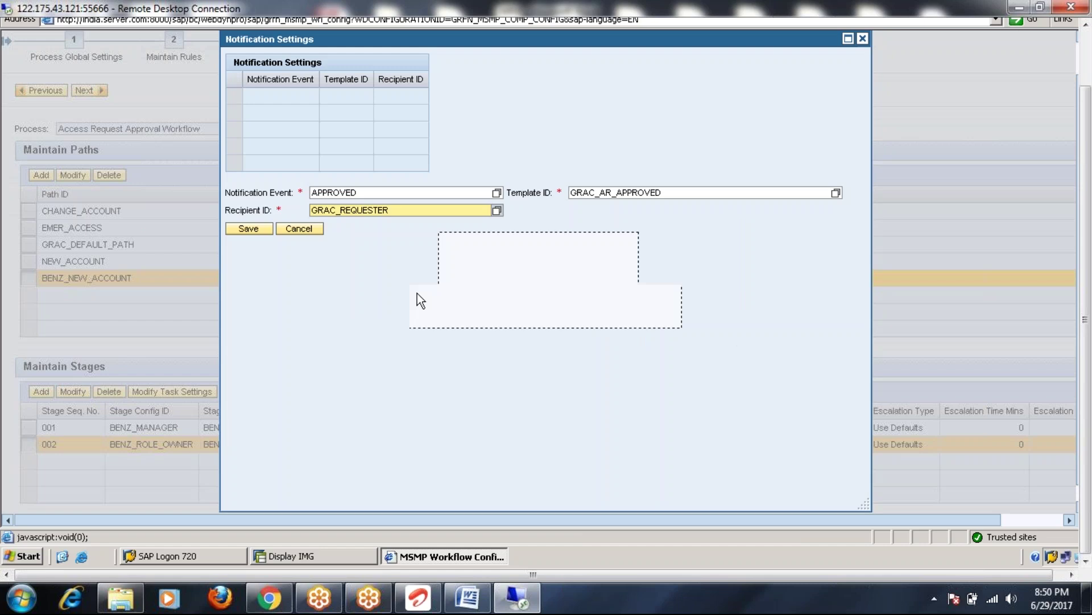
{"action": "left_click", "coordinate": [249, 229]}
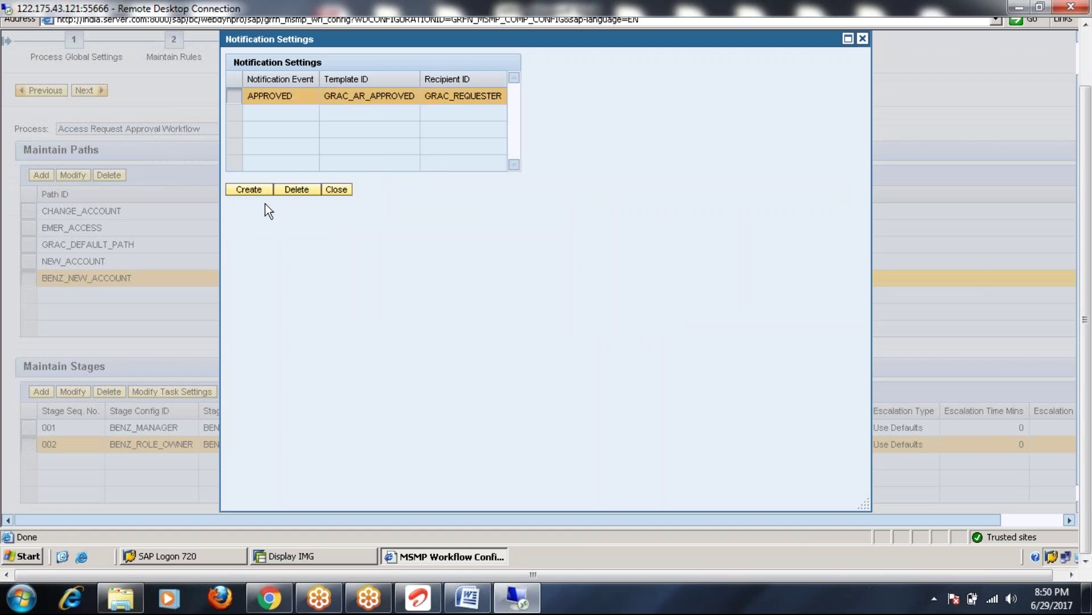
- Create a second APPROVED notification using template GRAC_AR_NEW_WORK_ITEM with recipient GRAC_CURRENT_APPROVERS, and save it
{"action": "left_click", "coordinate": [261, 192]}
{"action": "left_click", "coordinate": [496, 192]}
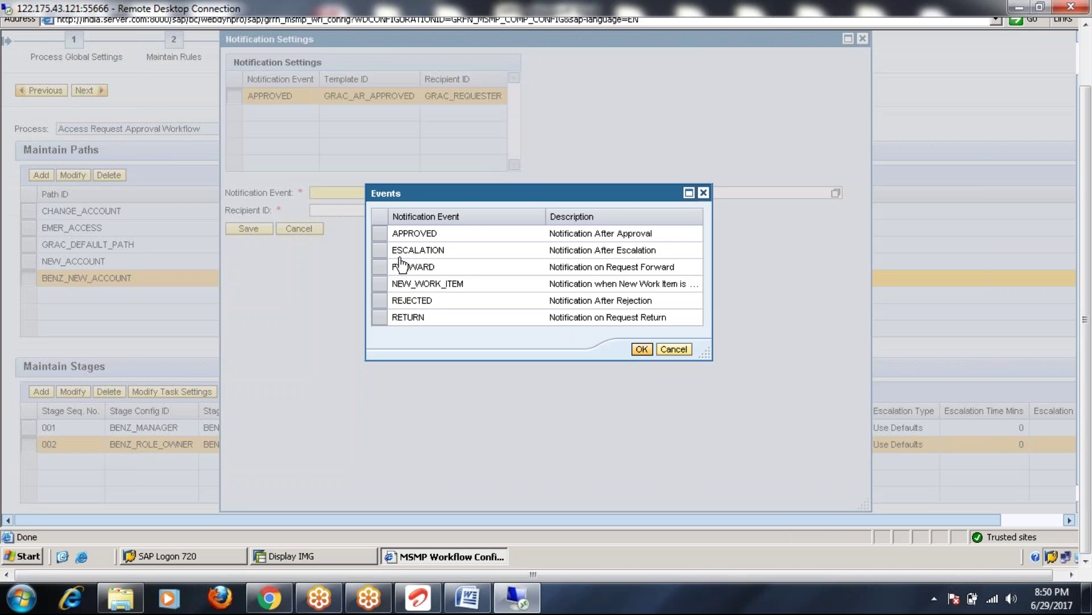
{"action": "left_click", "coordinate": [398, 233]}
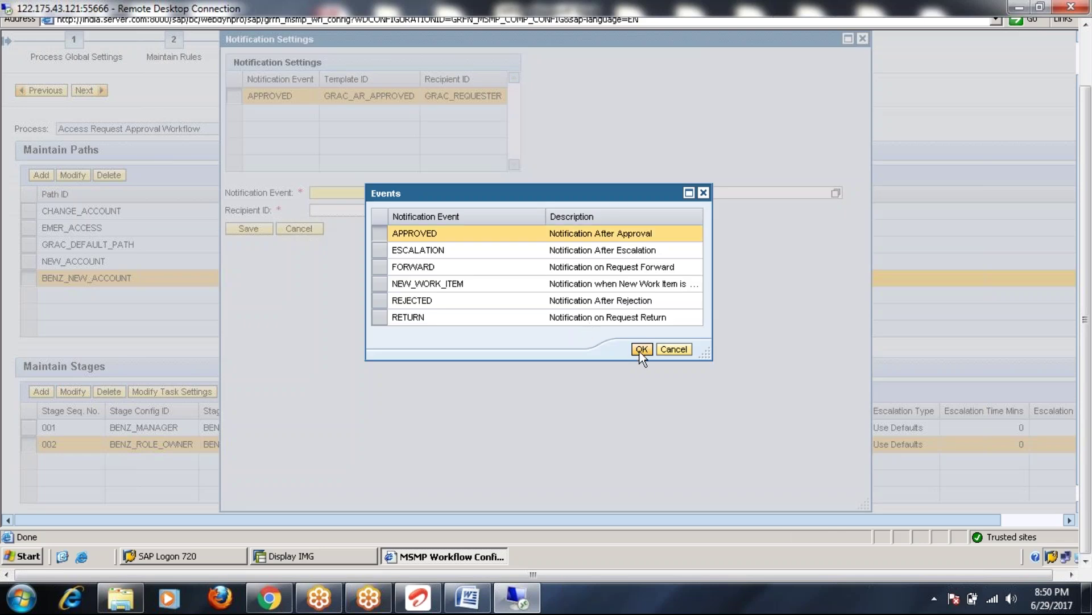
{"action": "left_click", "coordinate": [641, 349]}
{"action": "left_click", "coordinate": [835, 194]}
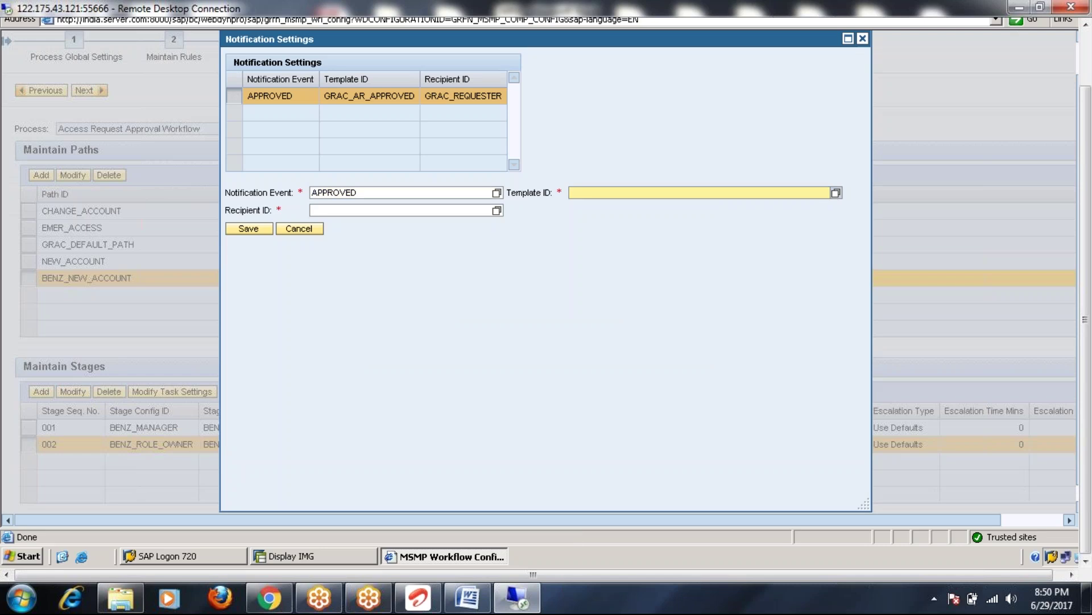
{"action": "double_click", "coordinate": [543, 291]}
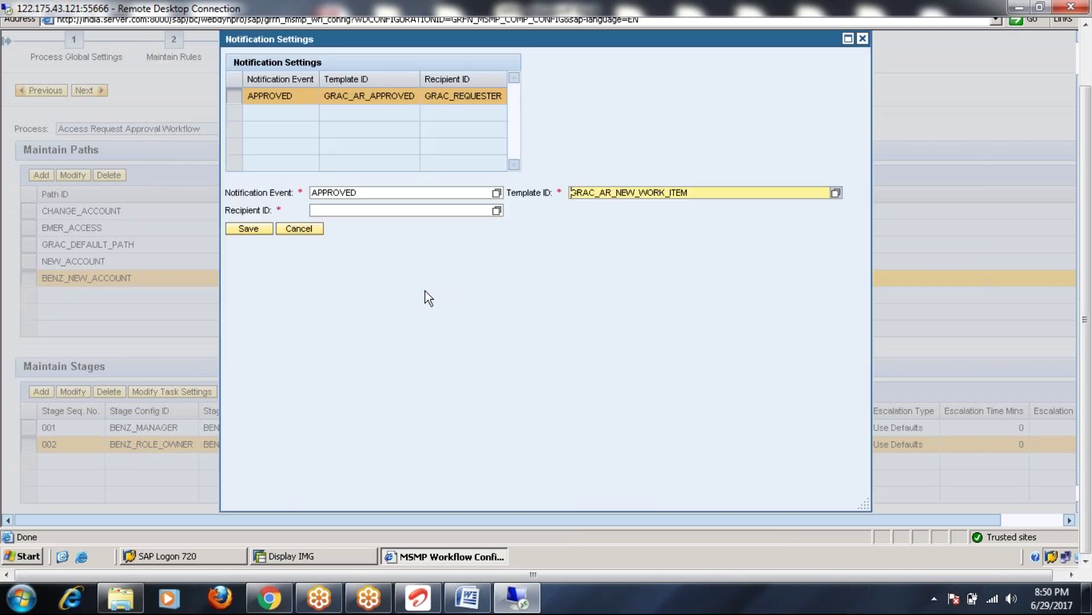
{"action": "left_click", "coordinate": [497, 211]}
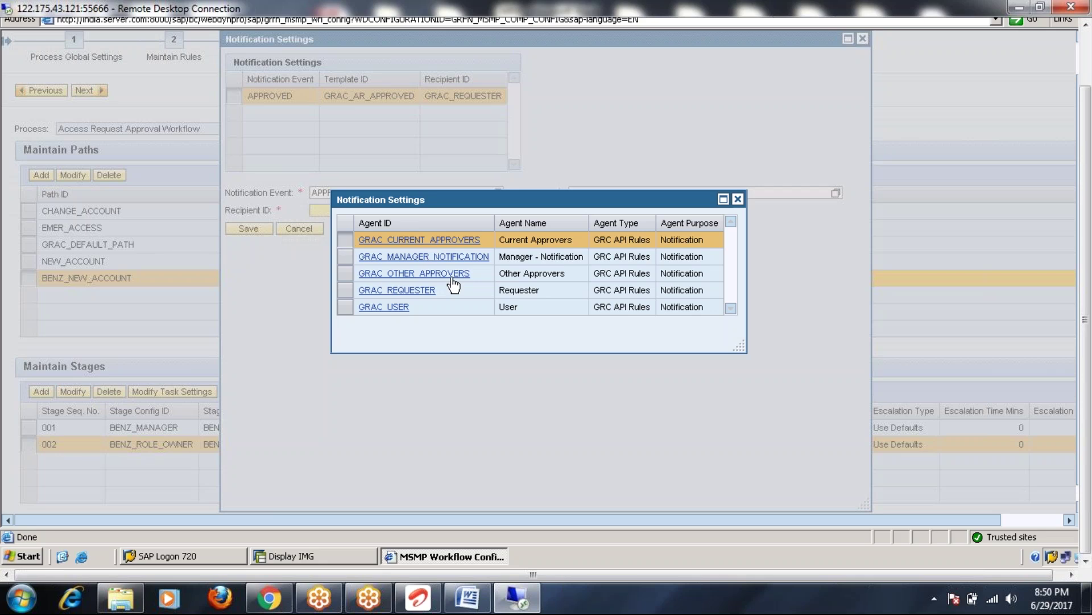
{"action": "left_click", "coordinate": [419, 239]}
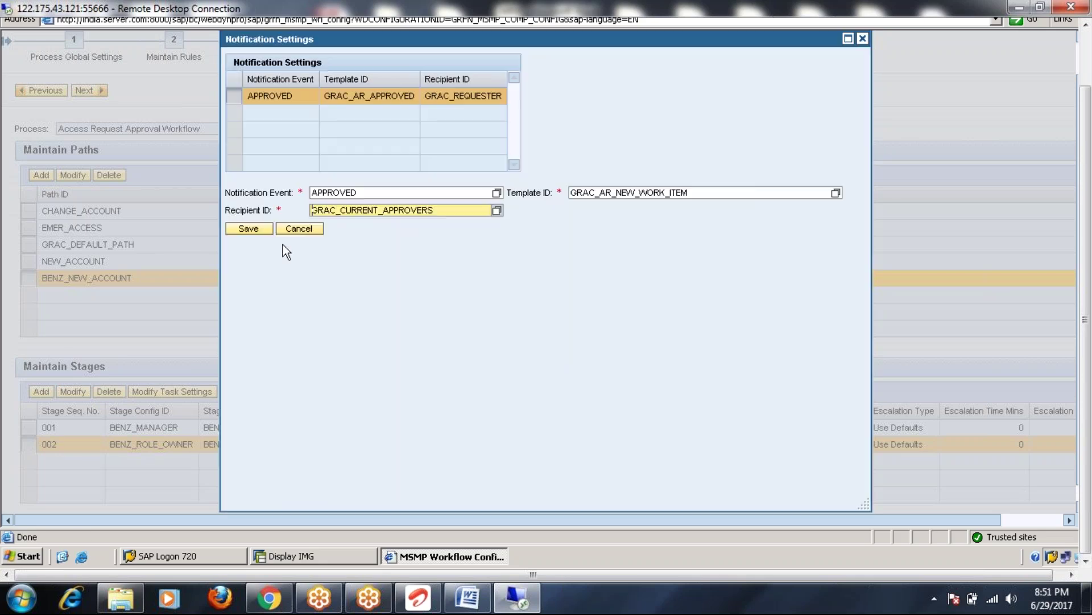
{"action": "left_click", "coordinate": [248, 228]}
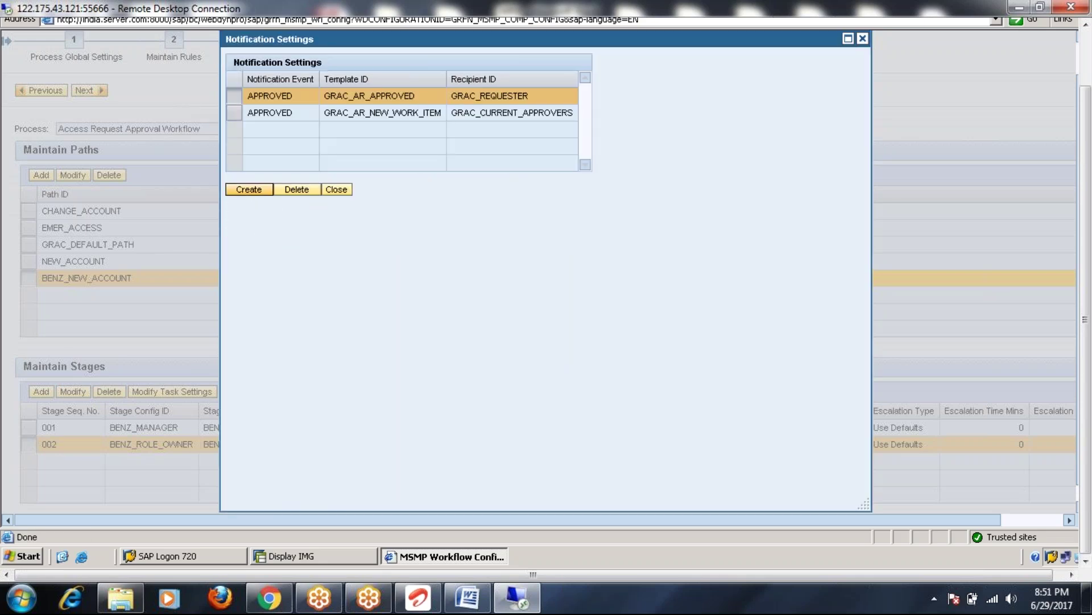
- Create a REJECTED notification using template GRAC_AR_REJECTED with recipient GRAC_REQUESTER, and save it
{"action": "left_click", "coordinate": [249, 189]}
{"action": "left_click", "coordinate": [499, 194]}
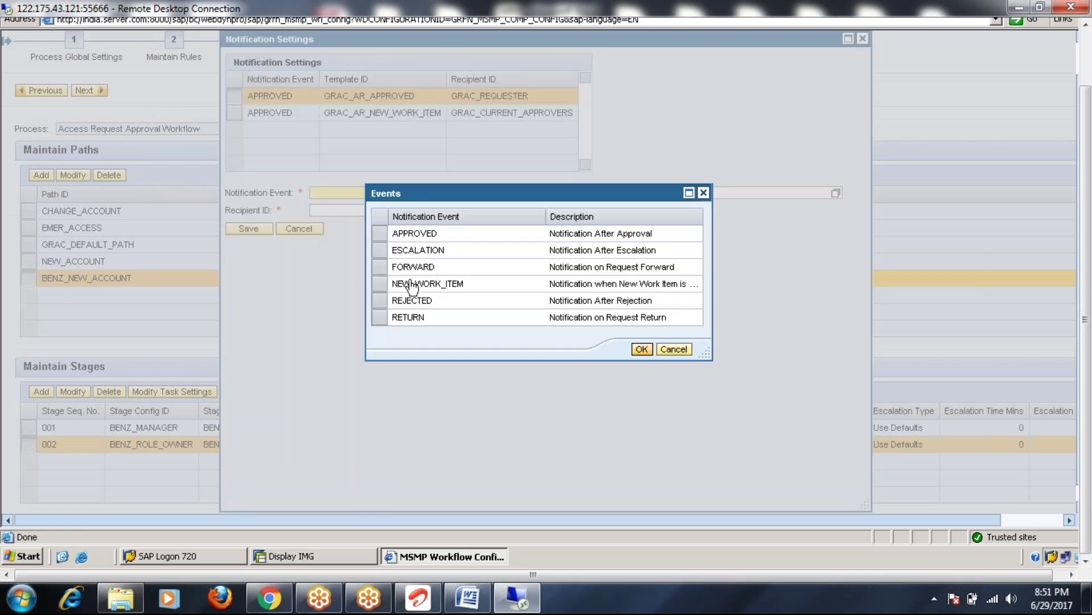
{"action": "left_click", "coordinate": [380, 300]}
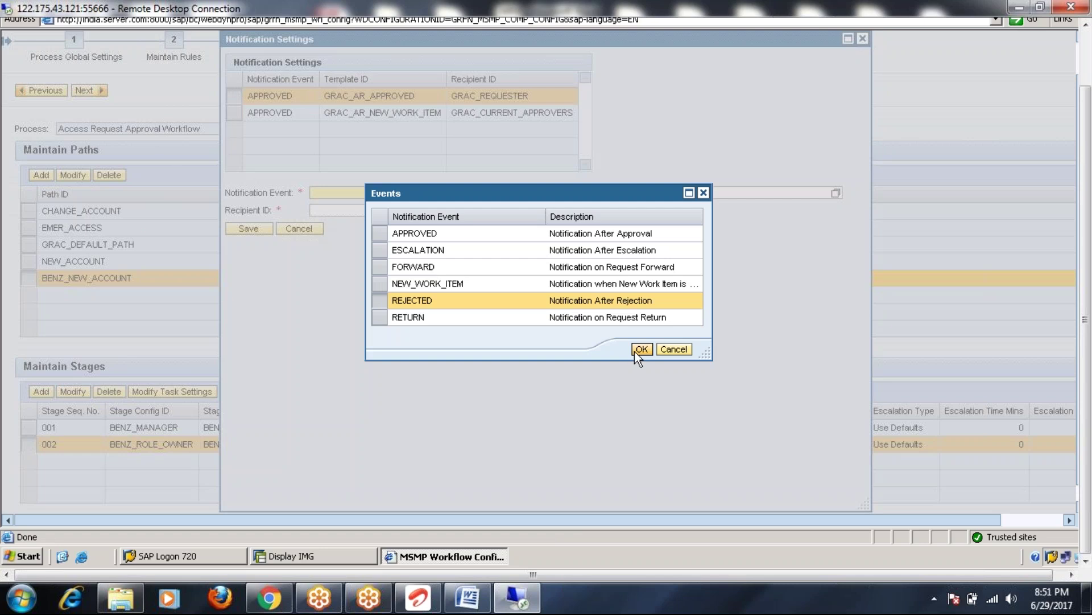
{"action": "left_click", "coordinate": [642, 350]}
{"action": "left_click", "coordinate": [834, 192]}
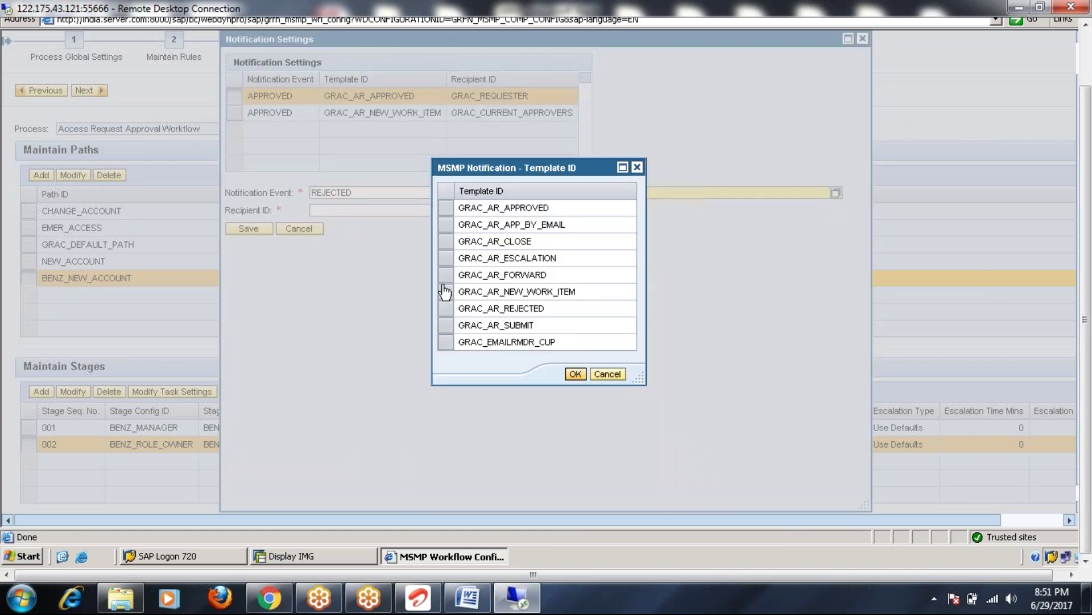
{"action": "left_click", "coordinate": [446, 310]}
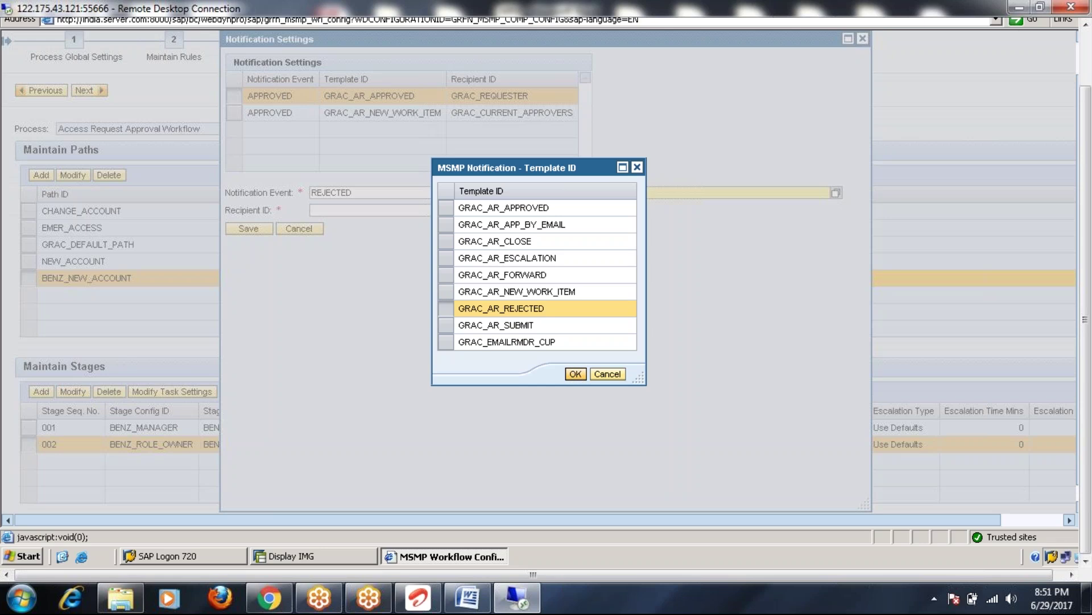
{"action": "left_click", "coordinate": [576, 373]}
{"action": "left_click", "coordinate": [479, 210]}
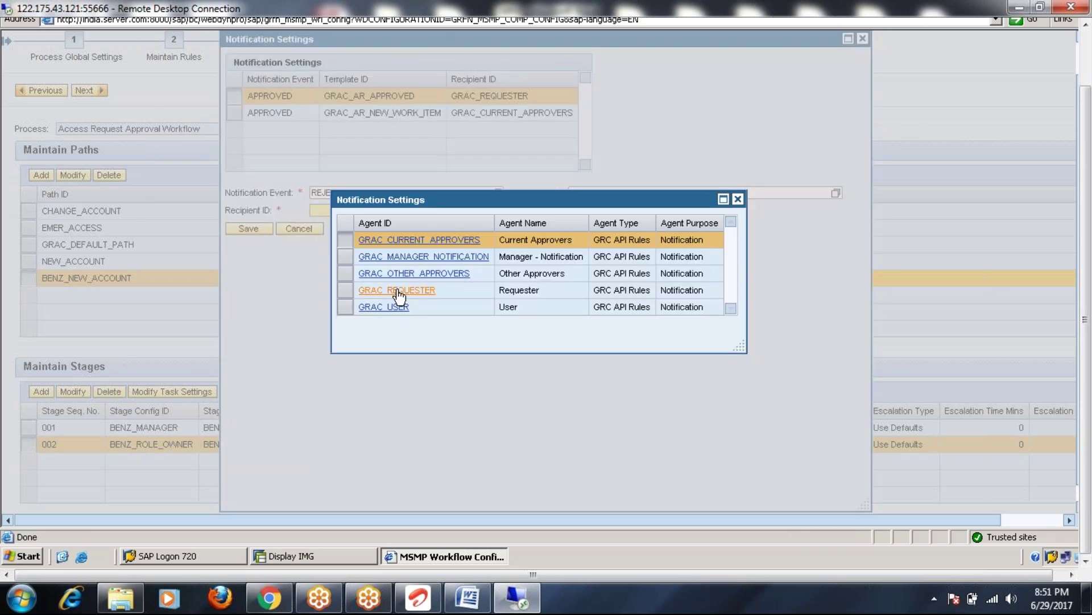
{"action": "left_click", "coordinate": [398, 290]}
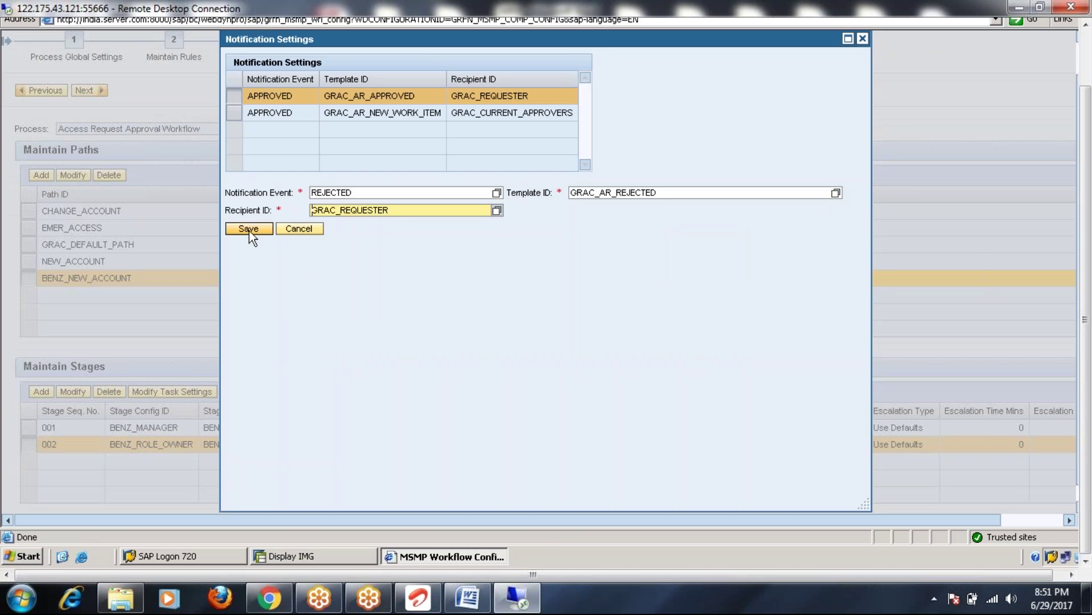
{"action": "left_click", "coordinate": [249, 229]}
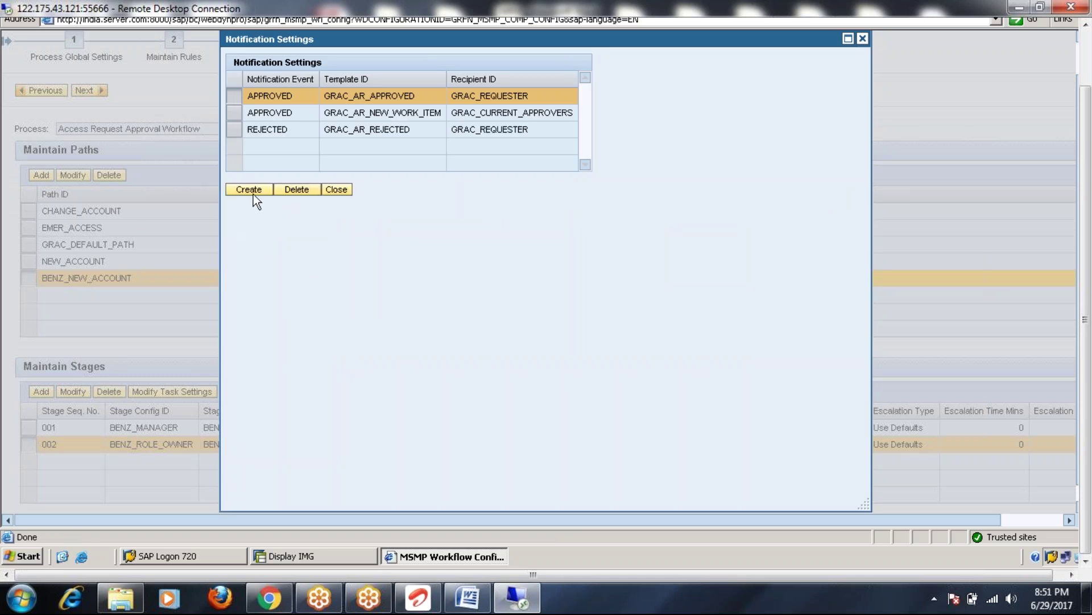
- Create another REJECTED notification using template GRAC_AR_REJECTED with recipient GRAC_USER, save it and close the notification settings
{"action": "left_click", "coordinate": [249, 191]}
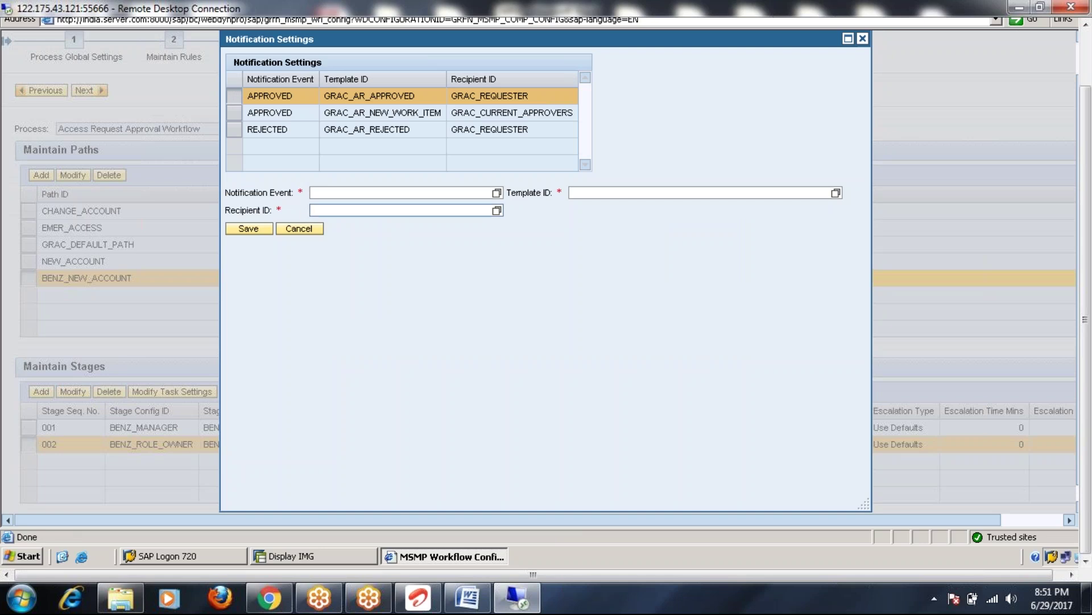
{"action": "left_click", "coordinate": [497, 193]}
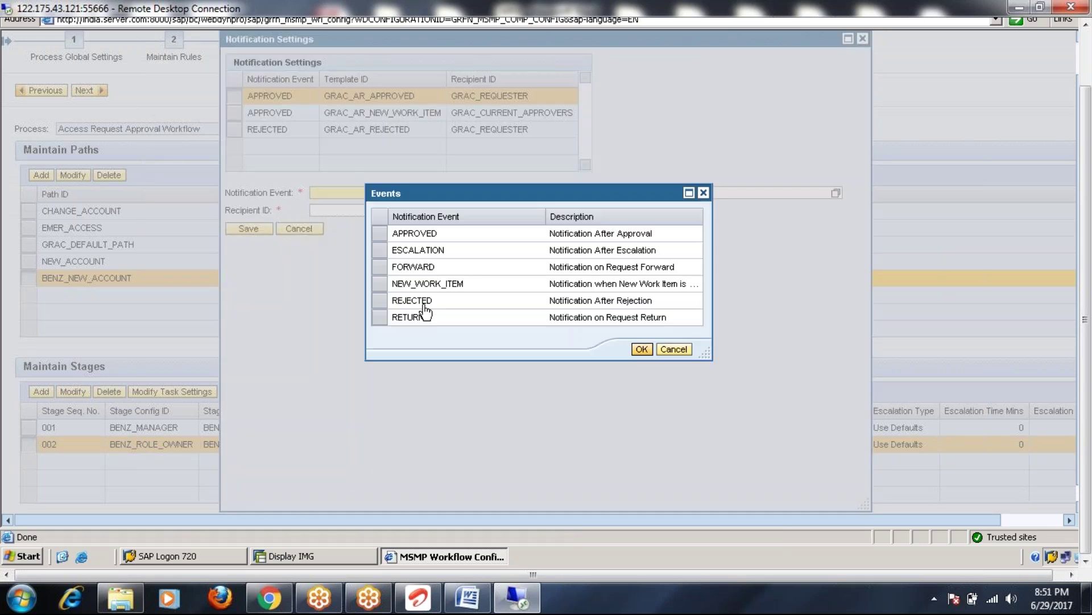
{"action": "left_click", "coordinate": [379, 301]}
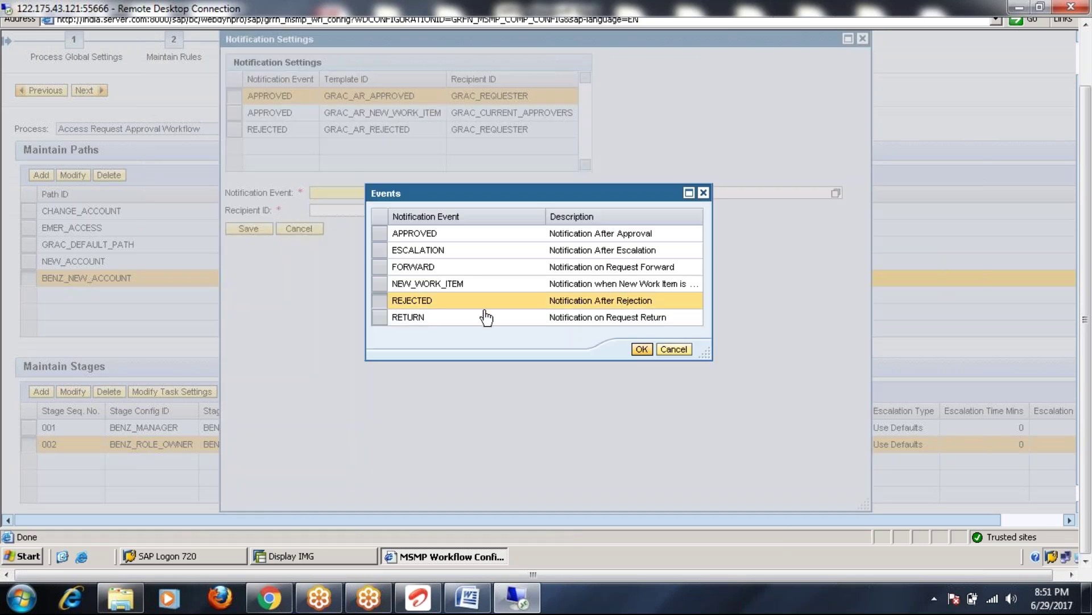
{"action": "left_click", "coordinate": [642, 349]}
{"action": "left_click", "coordinate": [836, 194]}
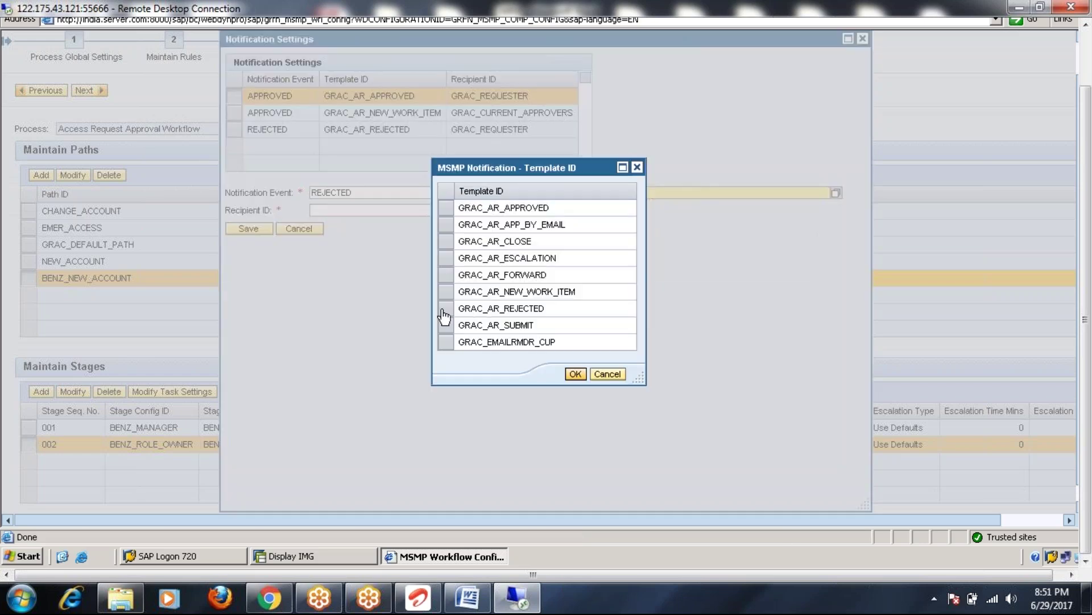
{"action": "left_click", "coordinate": [446, 308]}
{"action": "left_click", "coordinate": [575, 374]}
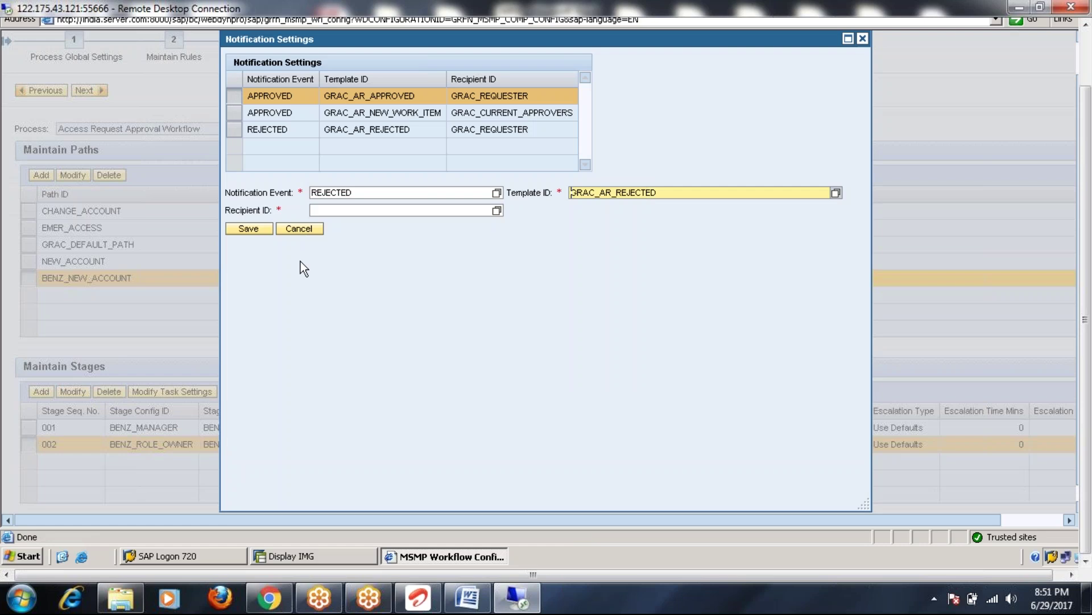
{"action": "left_click", "coordinate": [496, 211]}
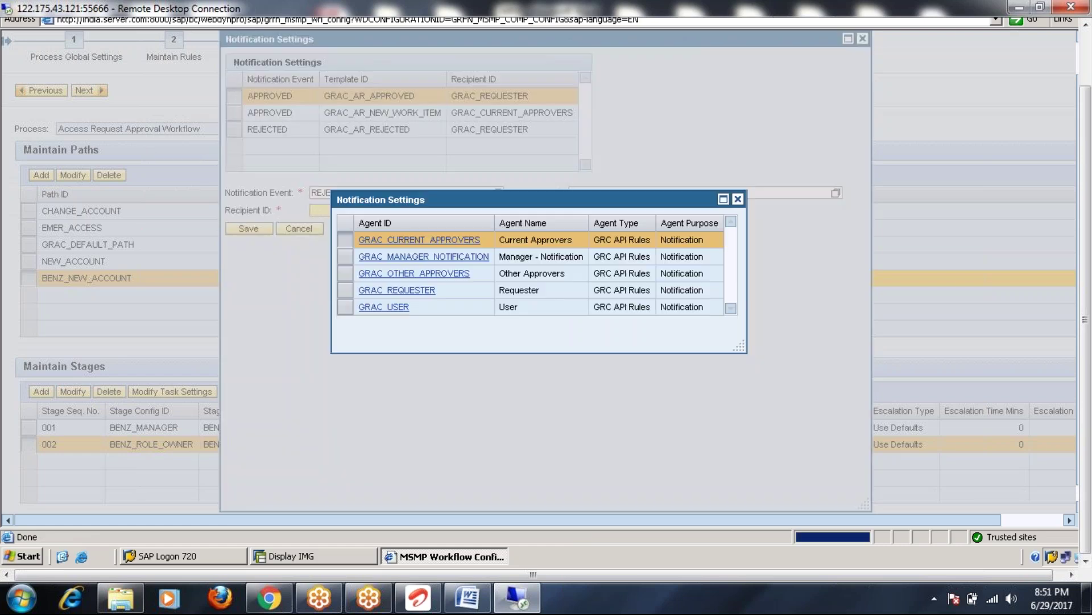
{"action": "left_click", "coordinate": [401, 309]}
{"action": "left_click", "coordinate": [250, 229]}
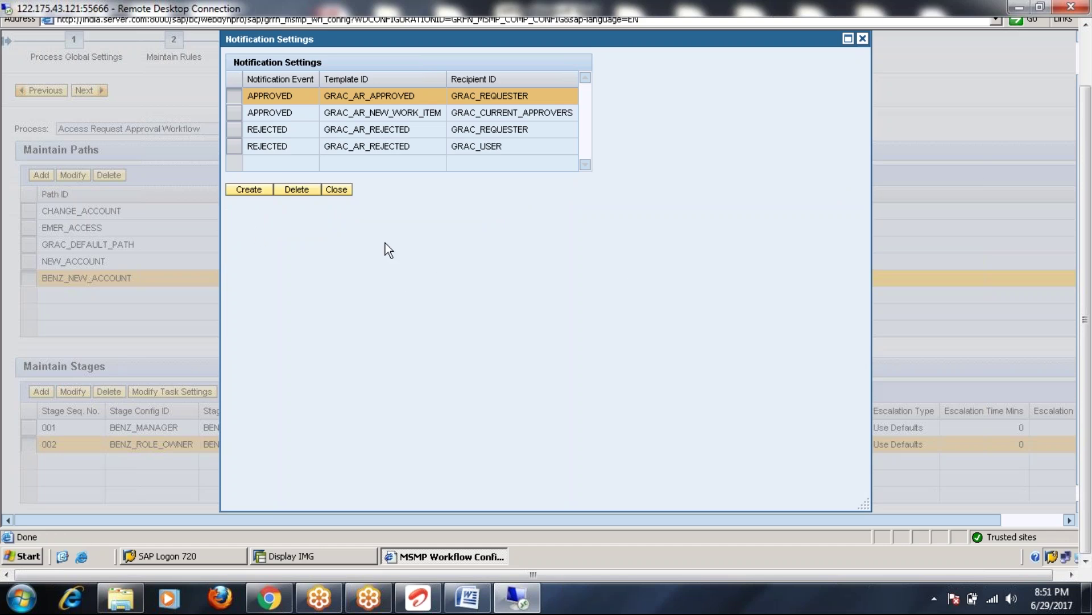
{"action": "left_click", "coordinate": [337, 189]}
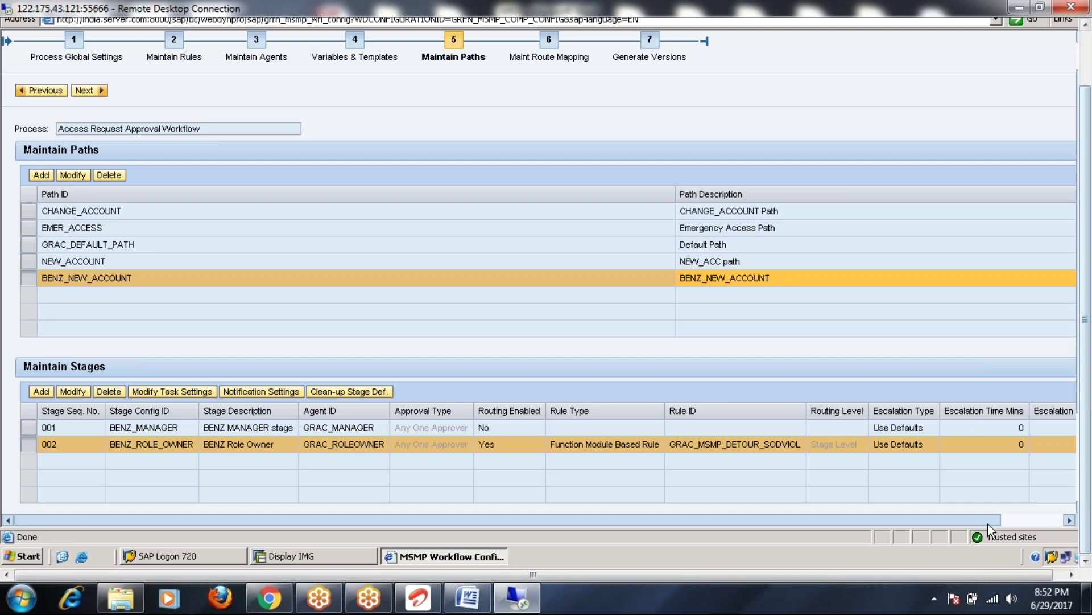
- Start adding a new stage to the BENZ_NEW_ACCOUNT path with stage sequence number 003
{"action": "left_click", "coordinate": [1068, 520]}
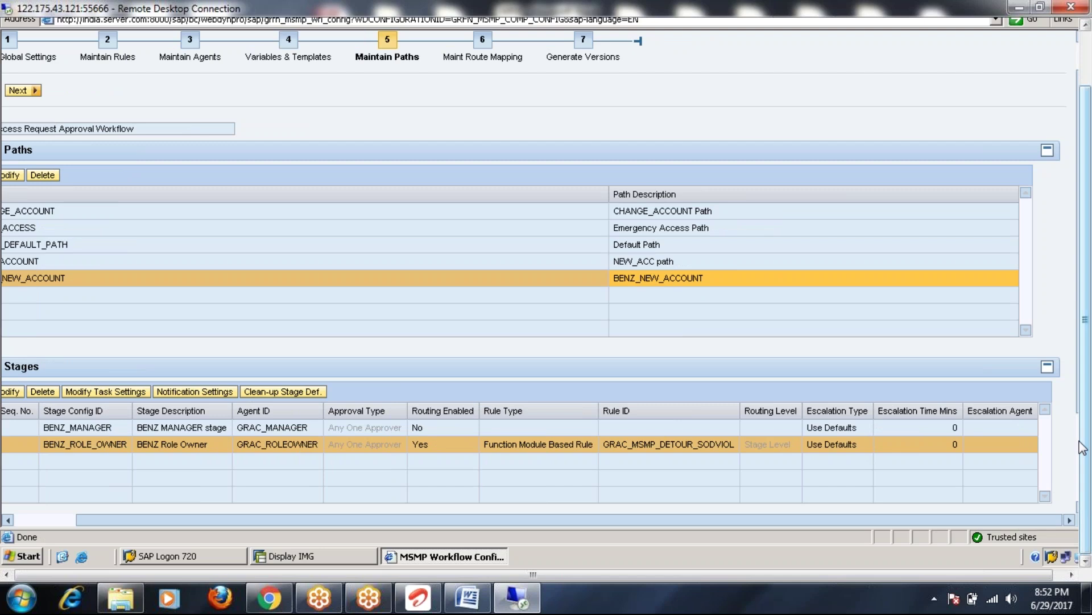
{"action": "scroll", "coordinate": [123, 477], "scroll_direction": "down", "scroll_amount": 3}
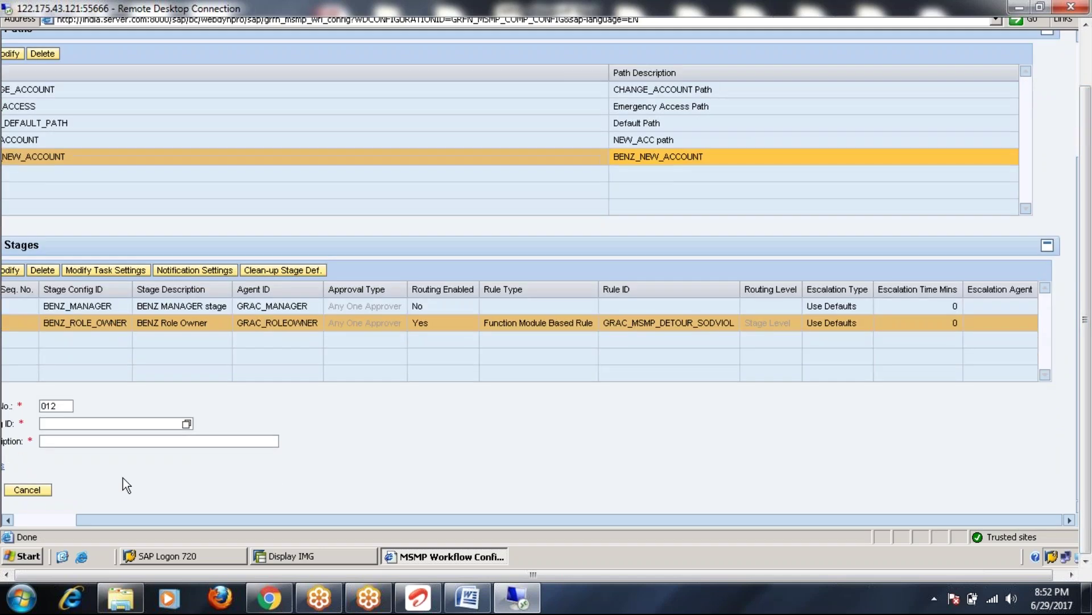
{"action": "left_click_drag", "start_coordinate": [117, 518], "coordinate": [41, 528]}
{"action": "left_click", "coordinate": [122, 406]}
{"action": "key", "text": "BackSpace"}
{"action": "key", "text": "BackSpace"}
{"action": "key", "text": "BackSpace"}
{"action": "type", "text": "003"}
- Search the existing stage configurations and assign GRAC_SECURITY as the new stage's config ID
{"action": "left_click", "coordinate": [253, 424]}
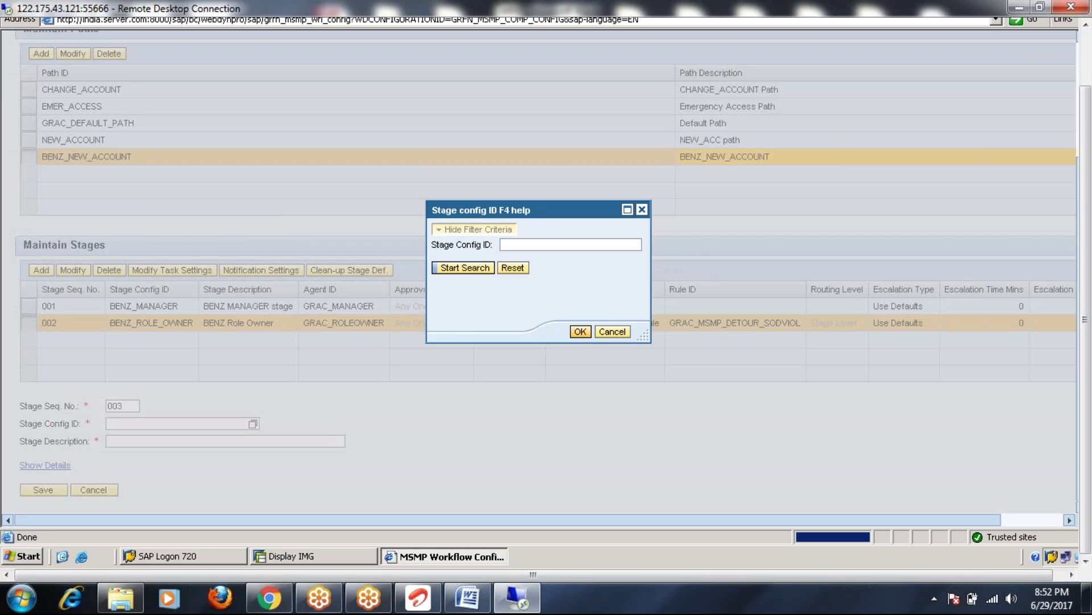
{"action": "left_click", "coordinate": [643, 211]}
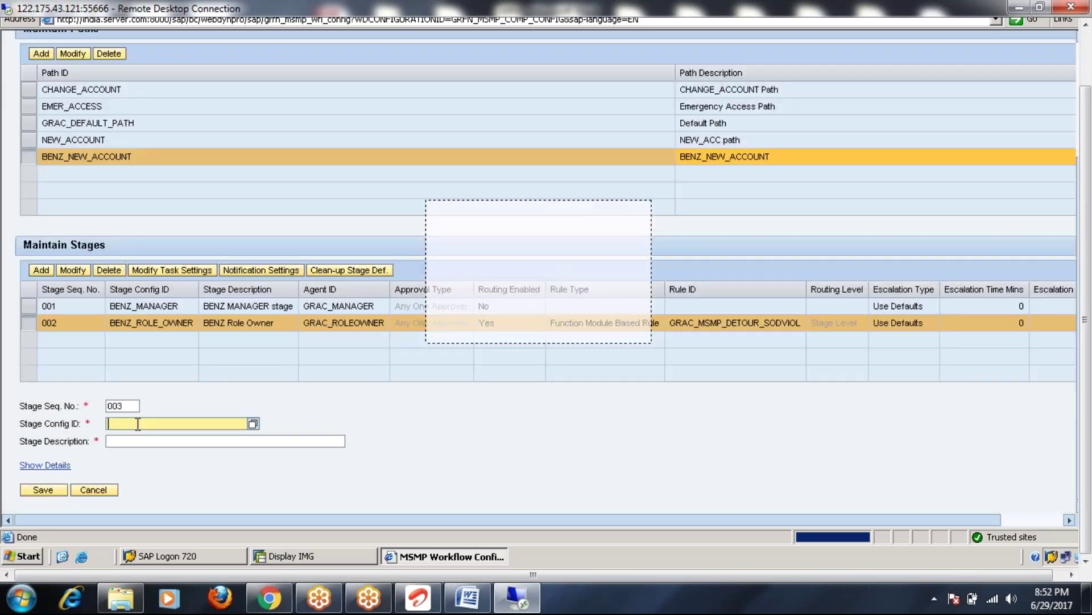
{"action": "left_click", "coordinate": [253, 424]}
{"action": "left_click", "coordinate": [465, 268]}
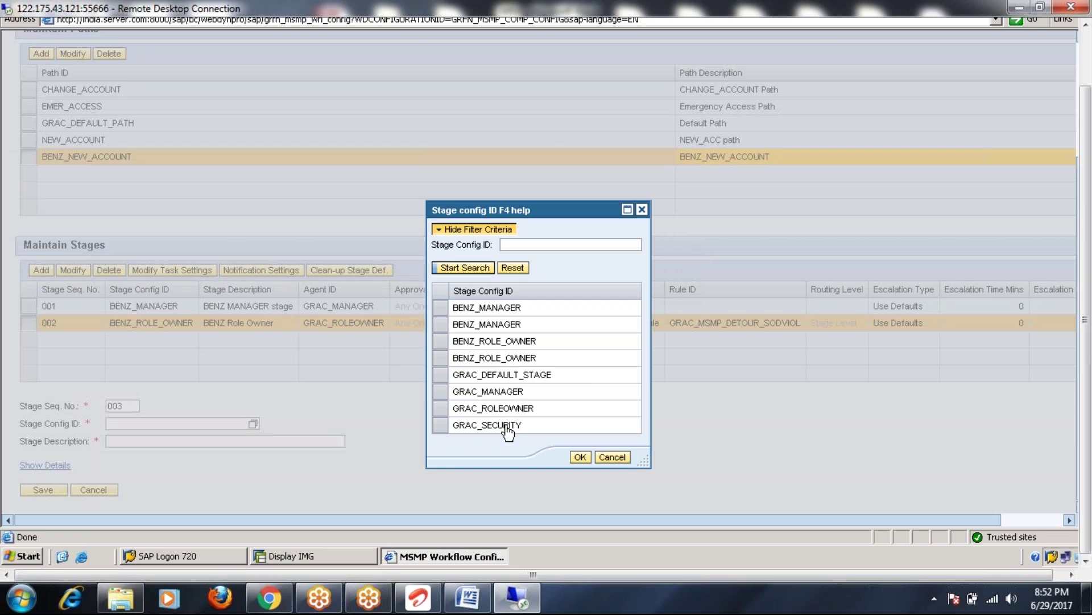
{"action": "left_click", "coordinate": [441, 427]}
{"action": "left_click", "coordinate": [580, 457]}
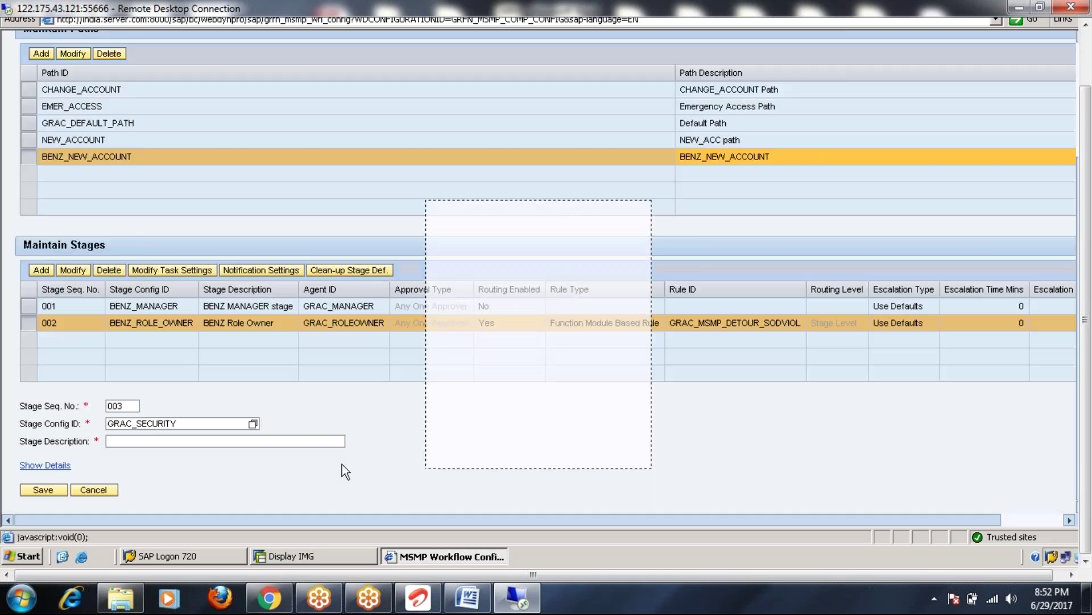
- Describe the new stage as "Security Stage" and show its stage details
{"action": "key", "text": "Tab"}
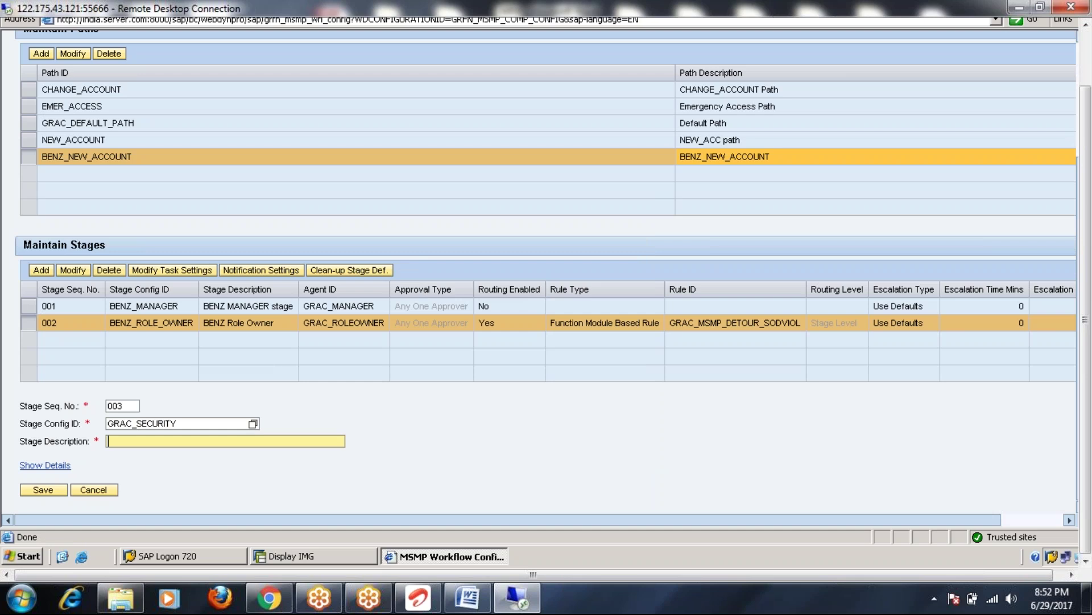
{"action": "type", "text": "Security Stage"}
{"action": "left_click", "coordinate": [45, 465]}
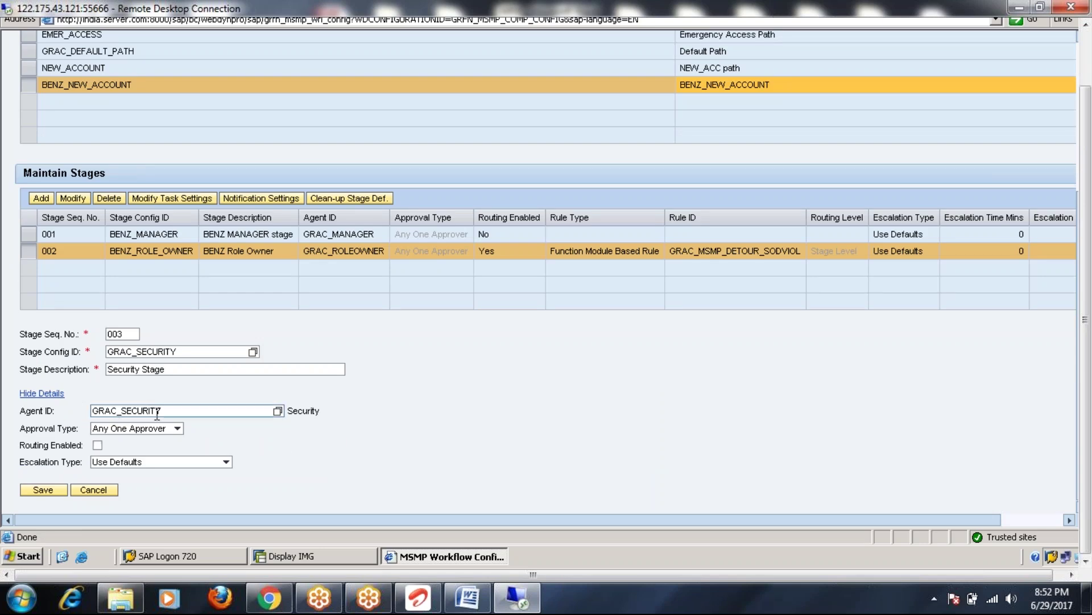
- Save the new stage 003 Security Stage in the BENZ_NEW_ACCOUNT path
{"action": "left_click", "coordinate": [169, 369]}
{"action": "left_click", "coordinate": [181, 352]}
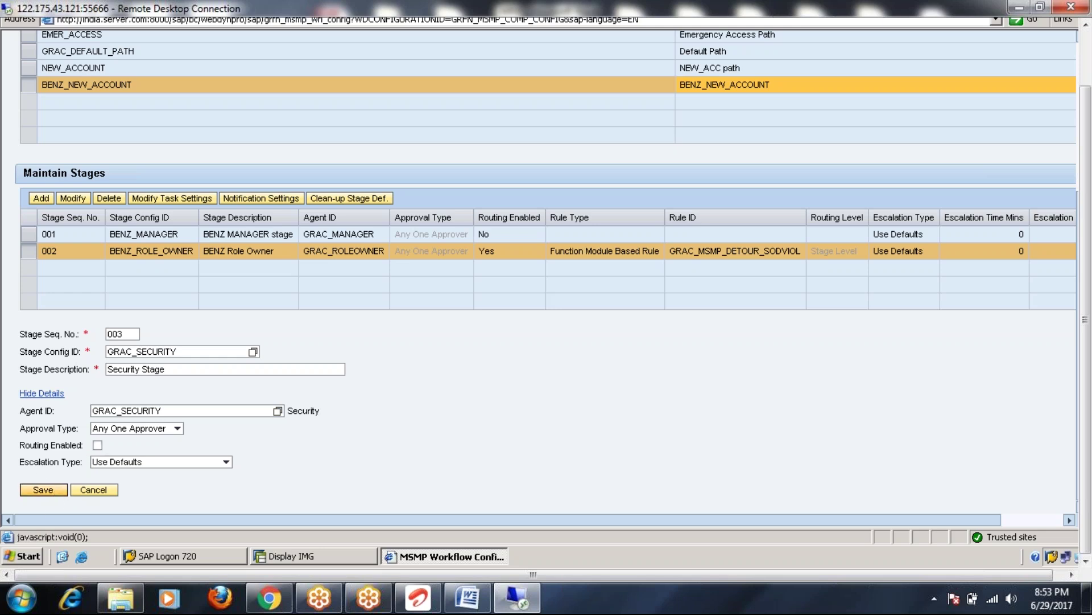
{"action": "left_click", "coordinate": [44, 489]}
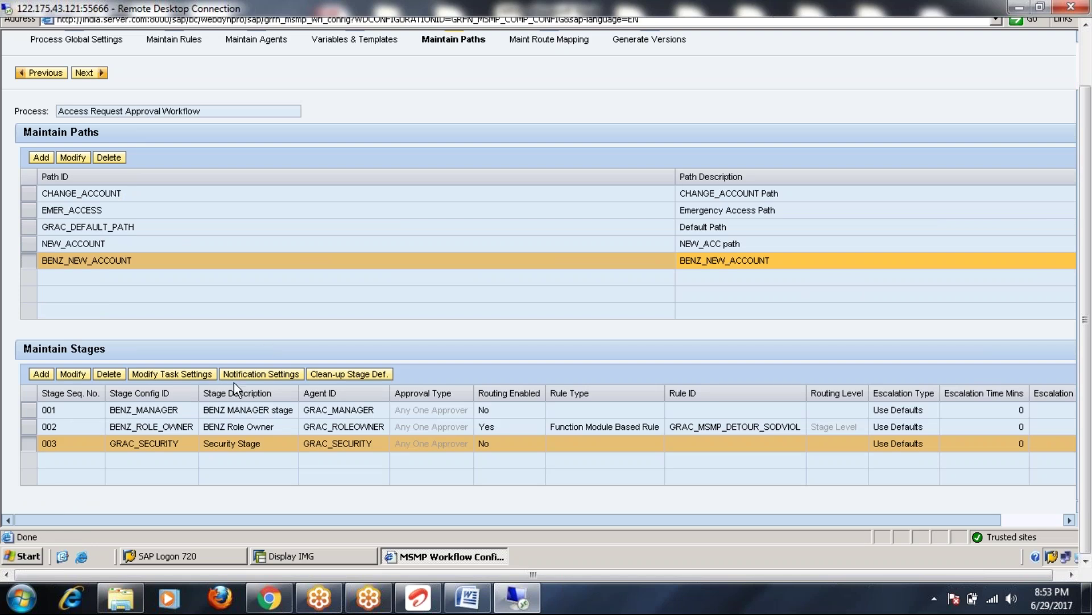
- Create an APPROVED notification for the security stage with template GRAC_AR_CLOSE and recipient GRAC_USER, and save it
{"action": "left_click", "coordinate": [274, 377]}
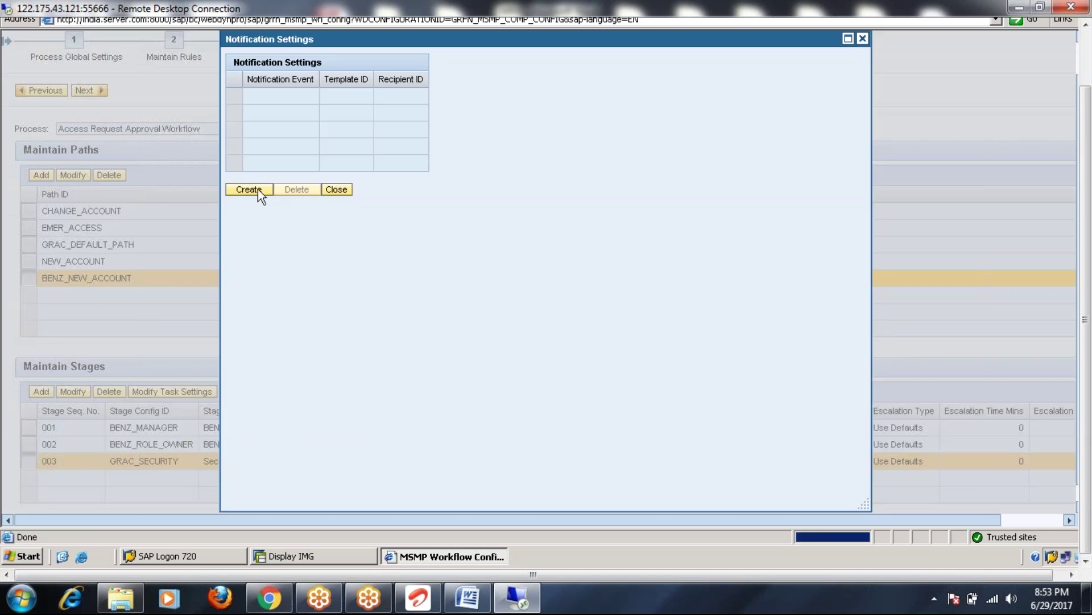
{"action": "left_click", "coordinate": [258, 189]}
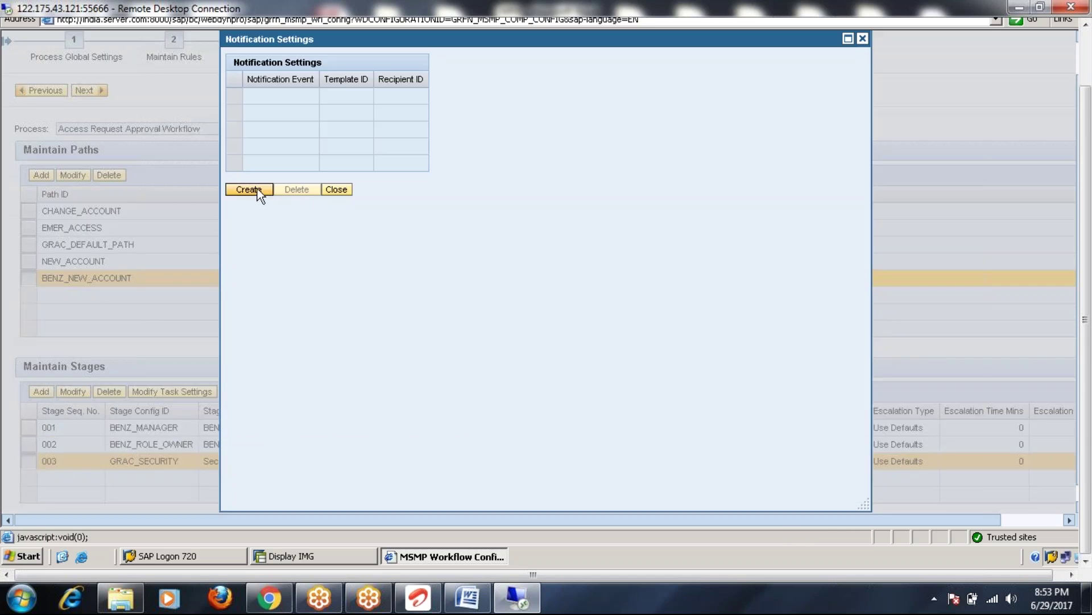
{"action": "left_click", "coordinate": [497, 192]}
{"action": "left_click", "coordinate": [381, 234]}
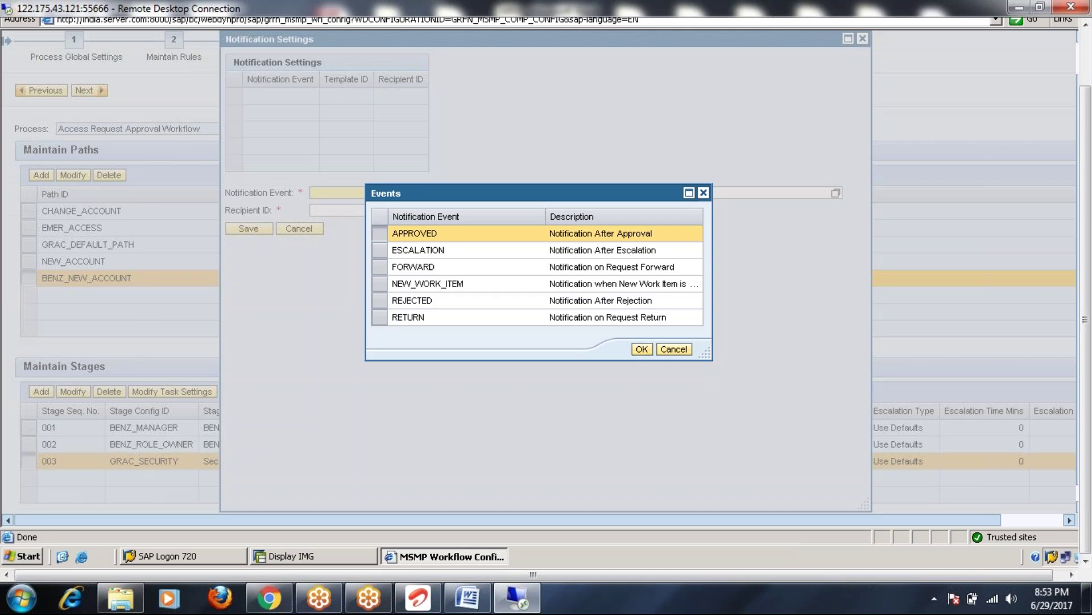
{"action": "left_click", "coordinate": [642, 349]}
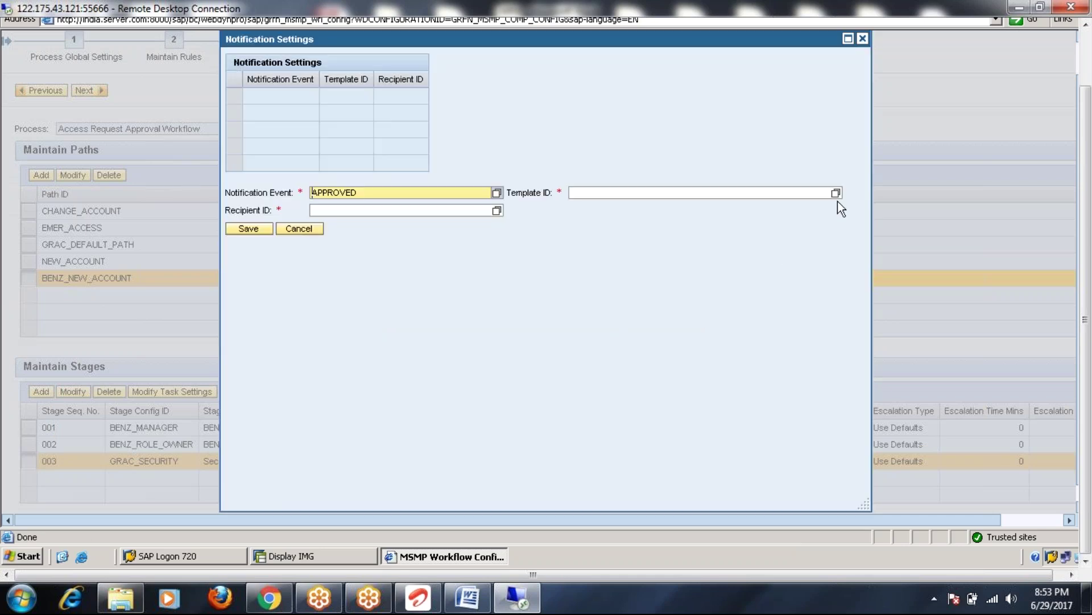
{"action": "left_click", "coordinate": [836, 192]}
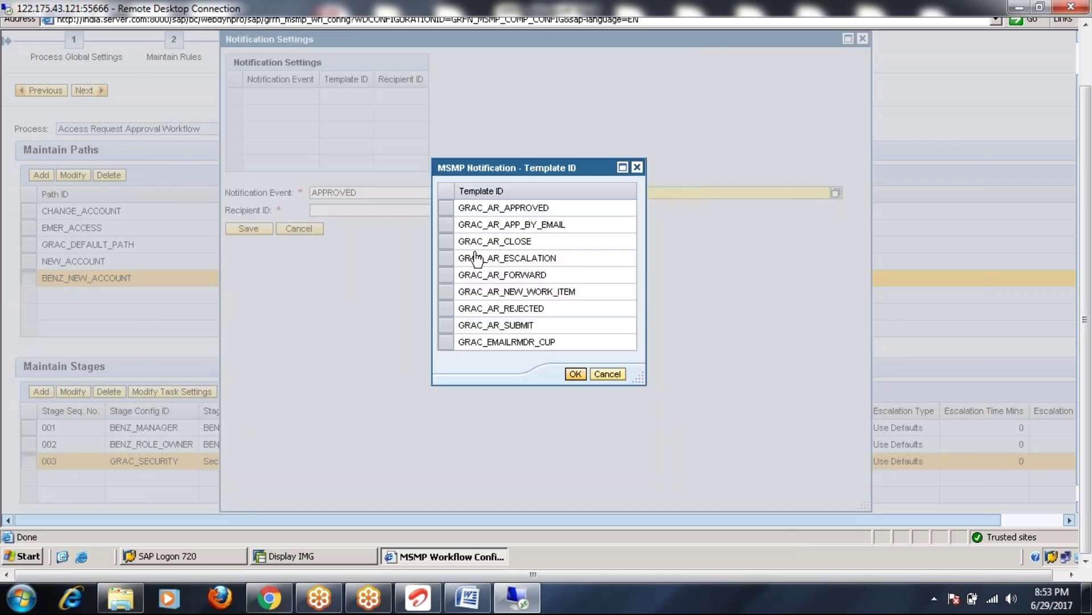
{"action": "left_click", "coordinate": [455, 242]}
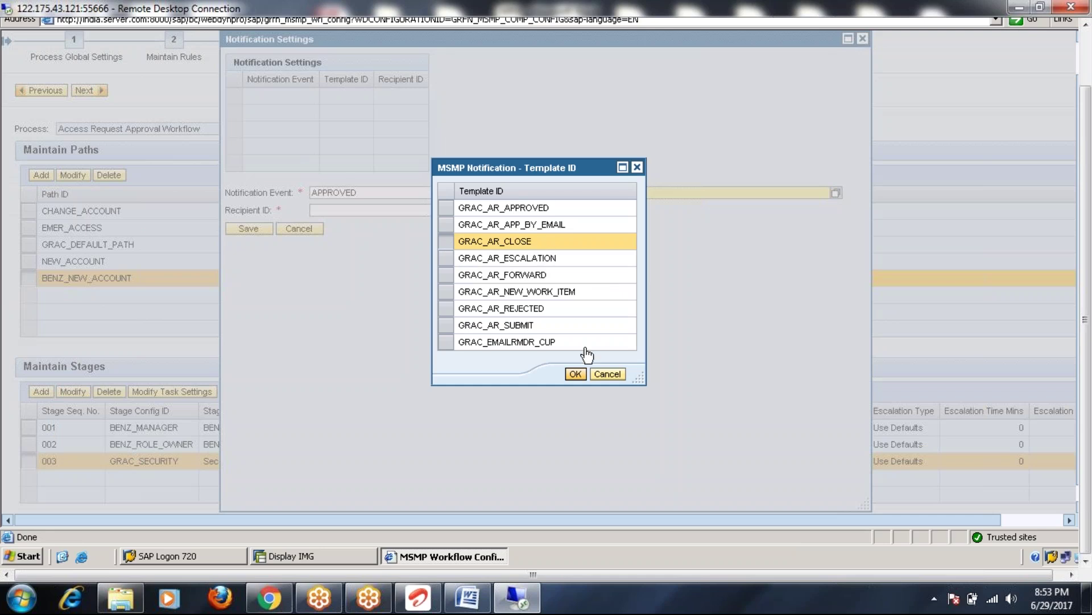
{"action": "left_click", "coordinate": [575, 375]}
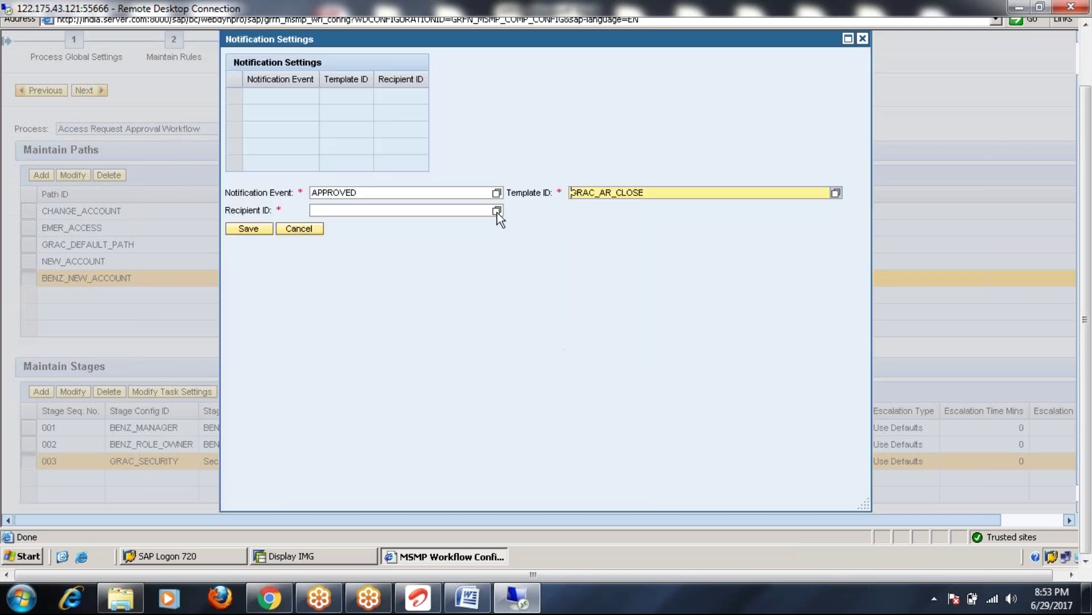
{"action": "left_click", "coordinate": [496, 212]}
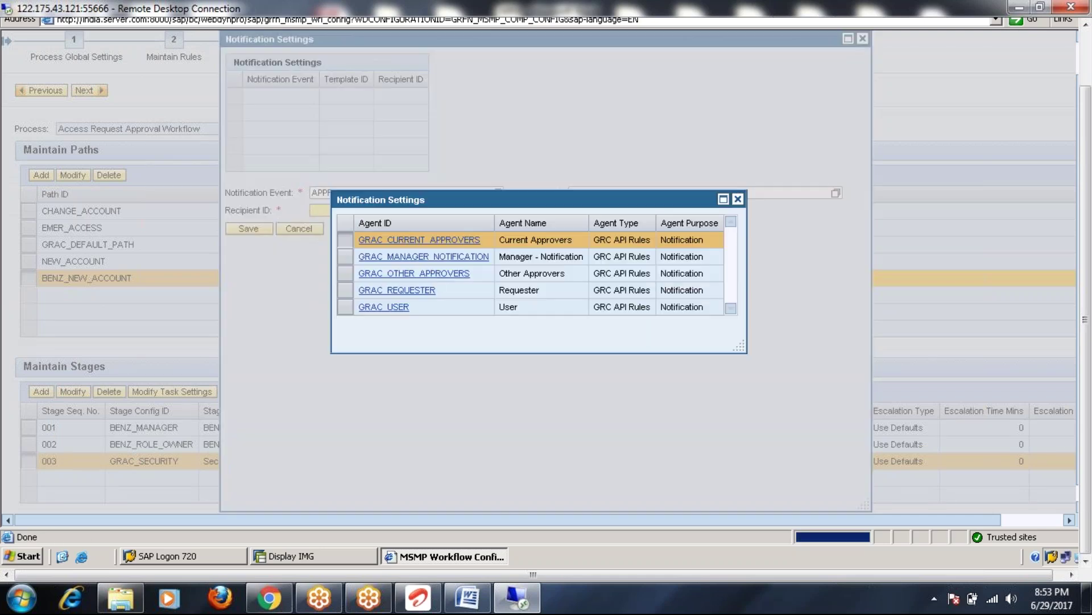
{"action": "left_click", "coordinate": [396, 307]}
{"action": "left_click", "coordinate": [259, 228]}
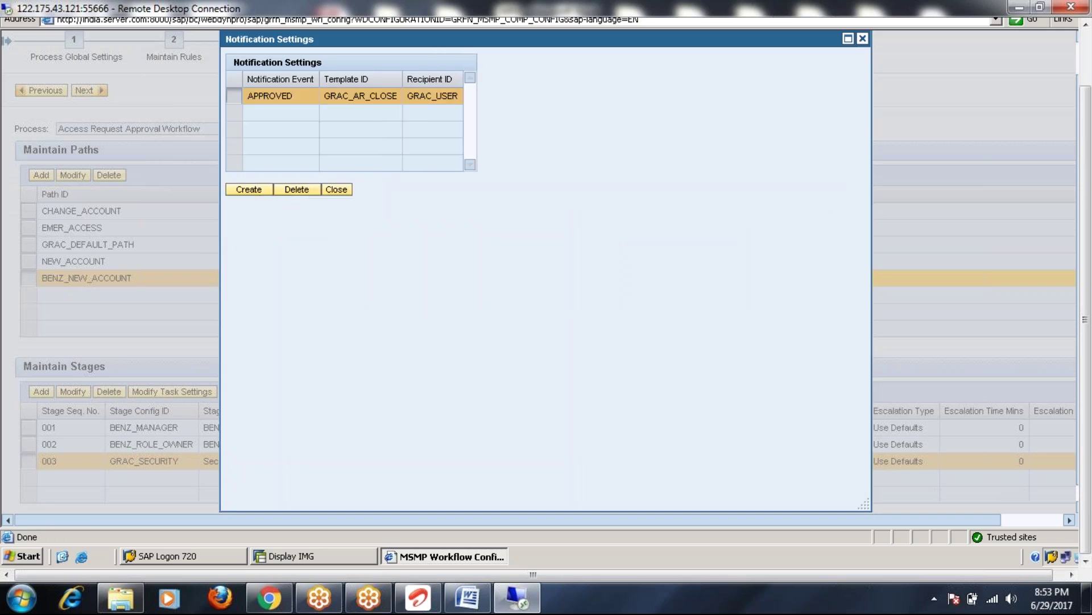
- Create a second APPROVED notification with template GRAC_AR_CLOSE and recipient GRAC_REQUESTER, save it and close the notification settings
{"action": "left_click", "coordinate": [249, 189]}
{"action": "left_click", "coordinate": [496, 193]}
{"action": "left_click", "coordinate": [381, 234]}
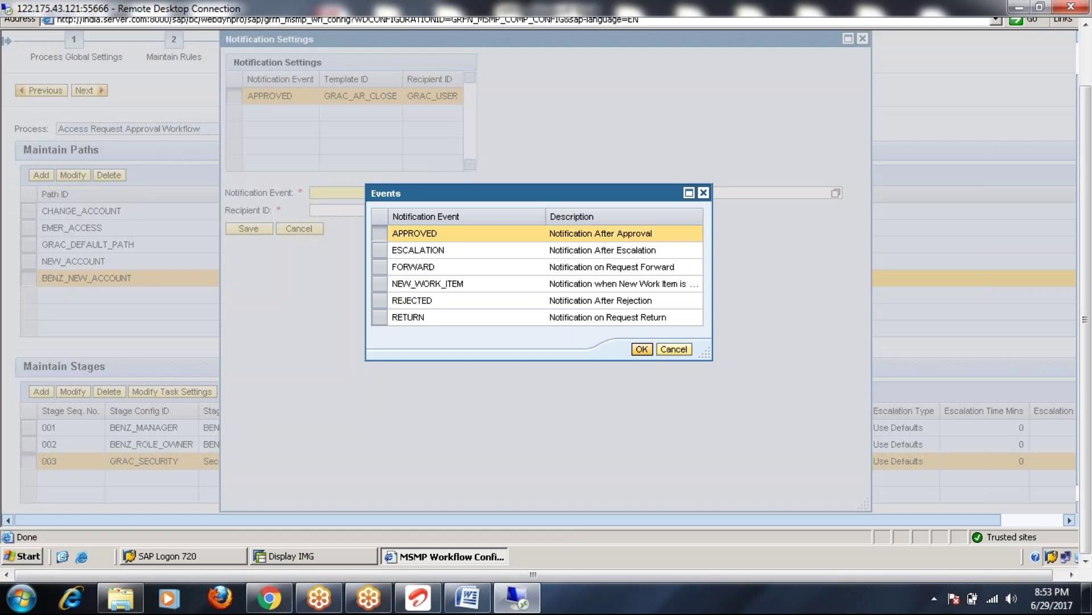
{"action": "left_click", "coordinate": [641, 348]}
{"action": "left_click", "coordinate": [835, 193]}
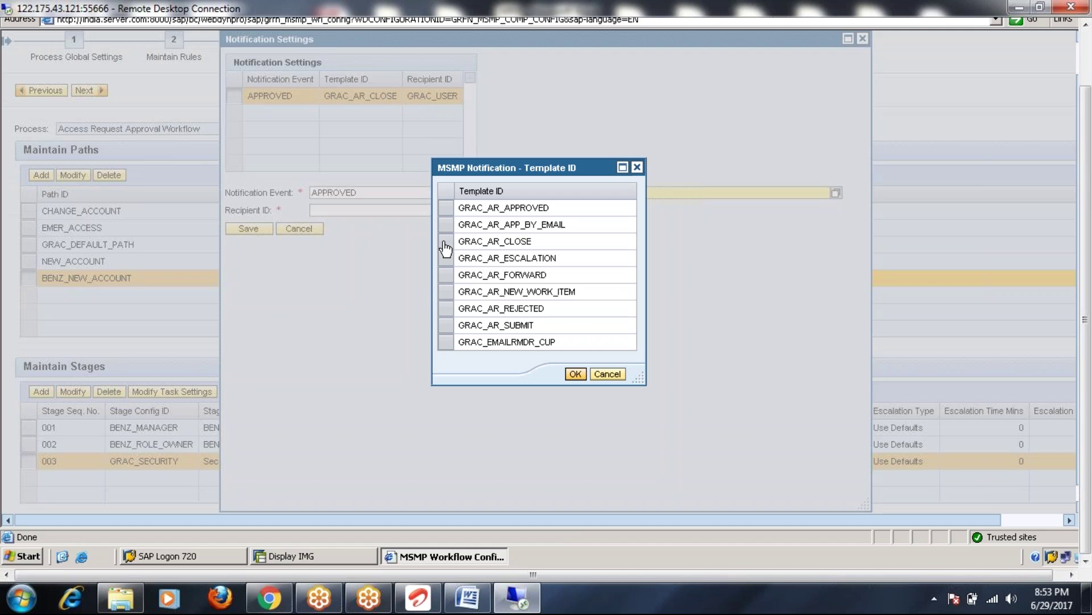
{"action": "left_click", "coordinate": [446, 242]}
{"action": "left_click", "coordinate": [575, 373]}
{"action": "left_click", "coordinate": [497, 210]}
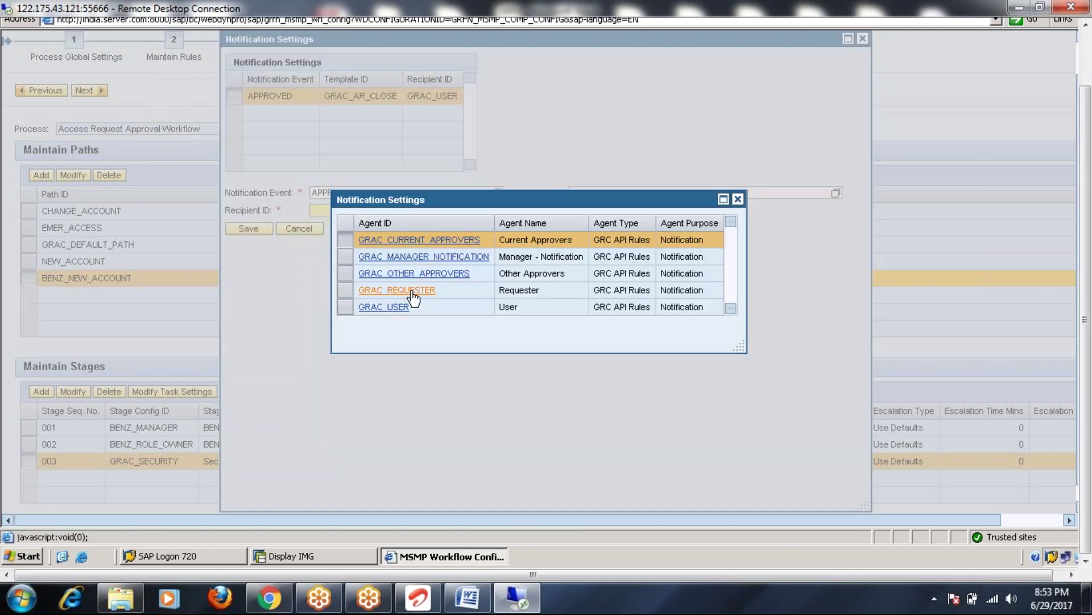
{"action": "left_click", "coordinate": [397, 290]}
{"action": "left_click", "coordinate": [251, 230]}
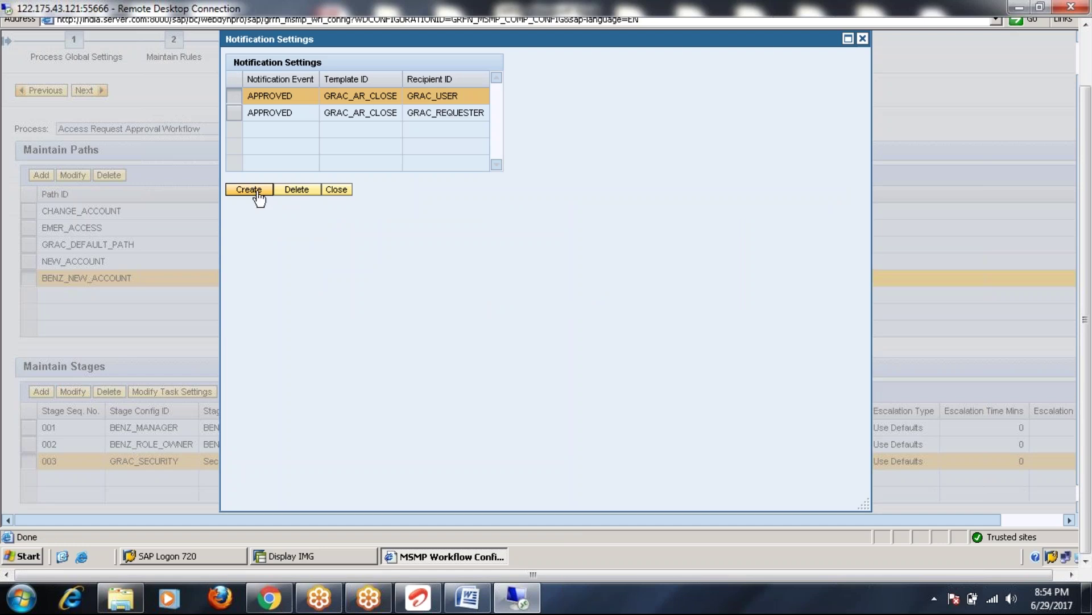
{"action": "left_click", "coordinate": [337, 190]}
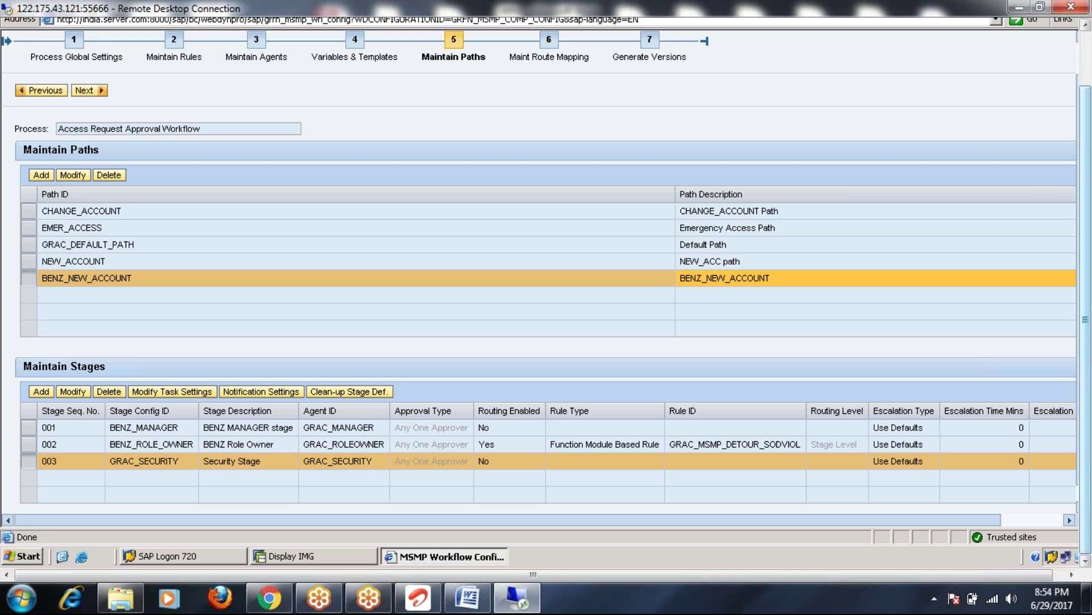
- Open the task settings of stage 002 BENZ_ROLE_OWNER for modification
{"action": "scroll", "coordinate": [335, 458], "scroll_direction": "down", "scroll_amount": 1}
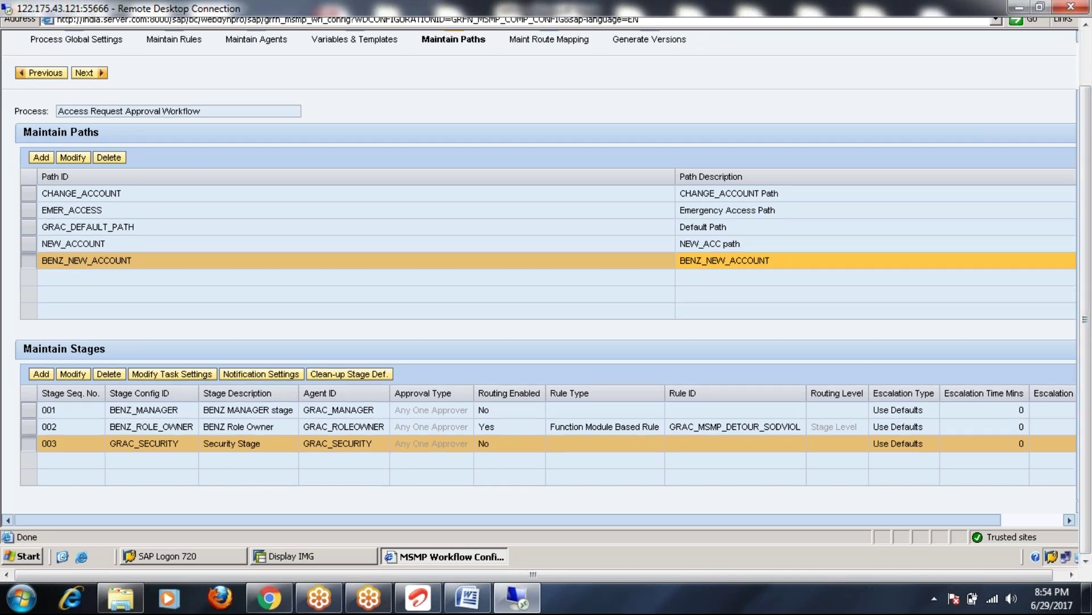
{"action": "left_click", "coordinate": [30, 427]}
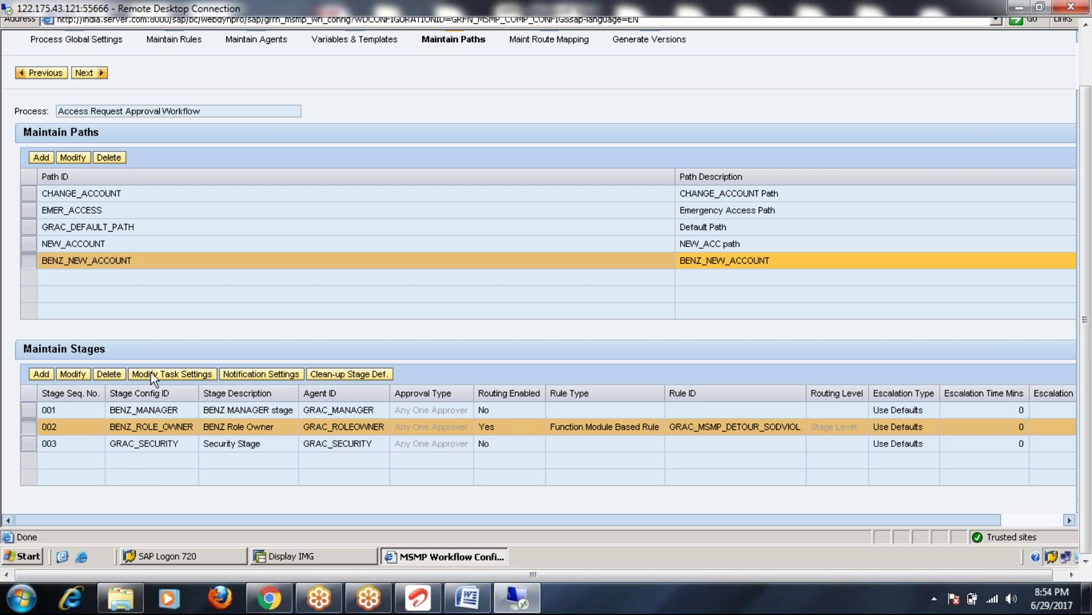
{"action": "left_click", "coordinate": [28, 410]}
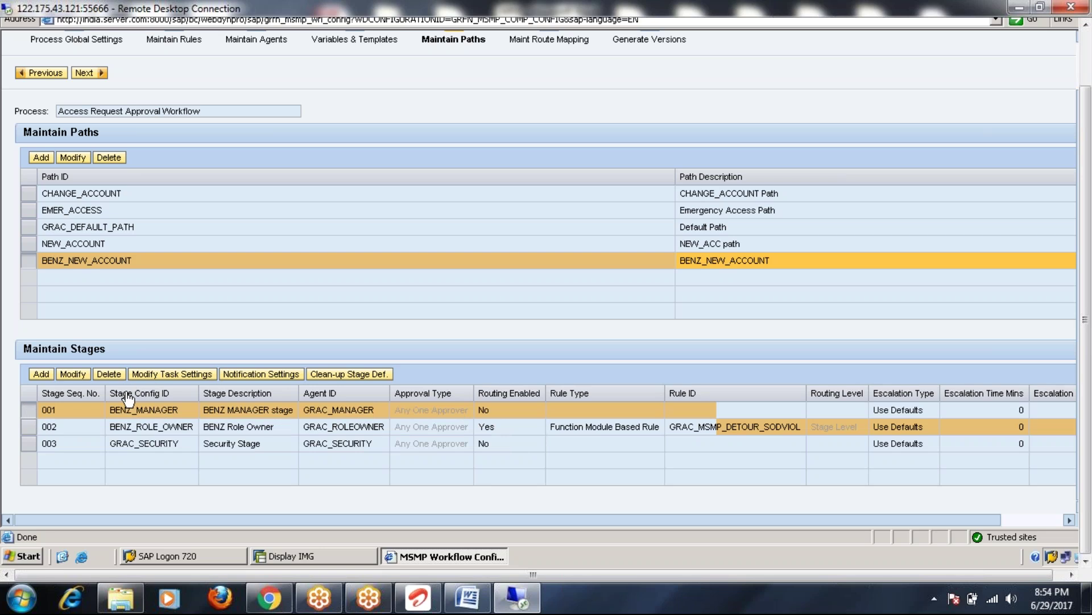
{"action": "left_click", "coordinate": [186, 375]}
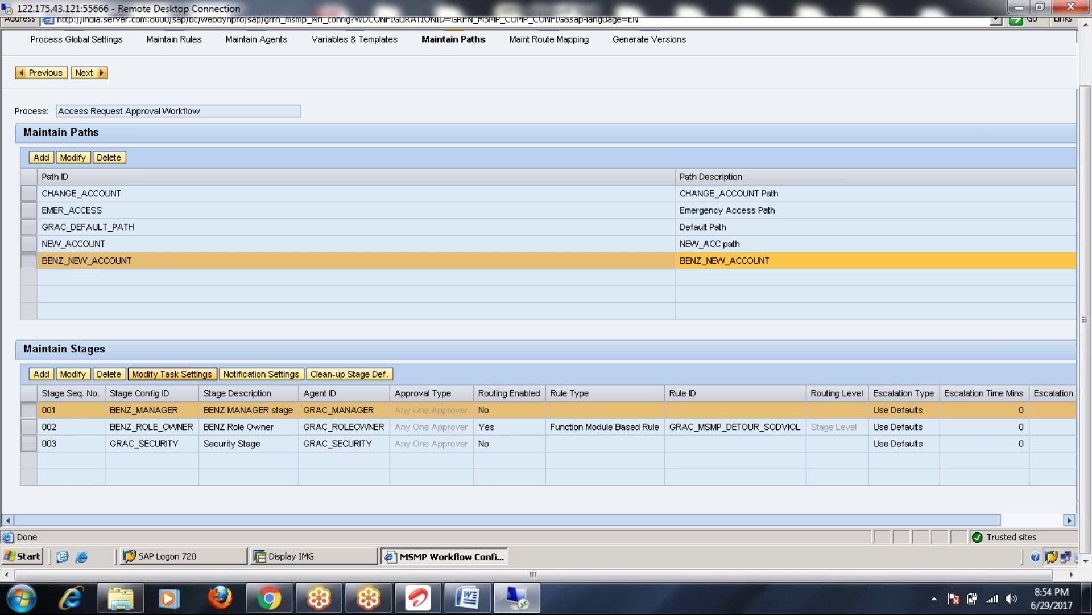
{"action": "left_click", "coordinate": [32, 428]}
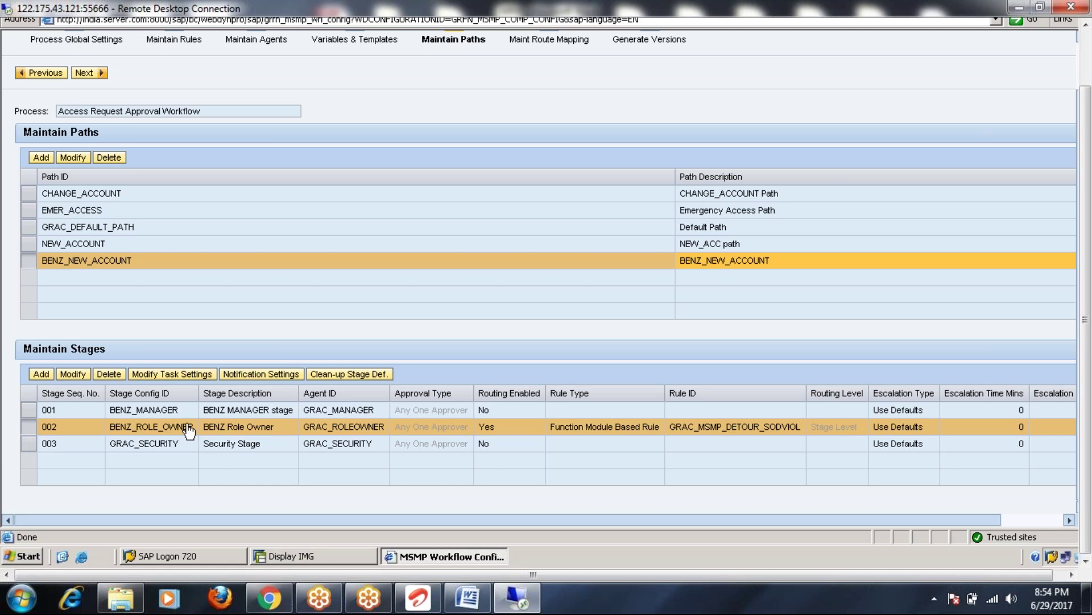
{"action": "left_click", "coordinate": [171, 374]}
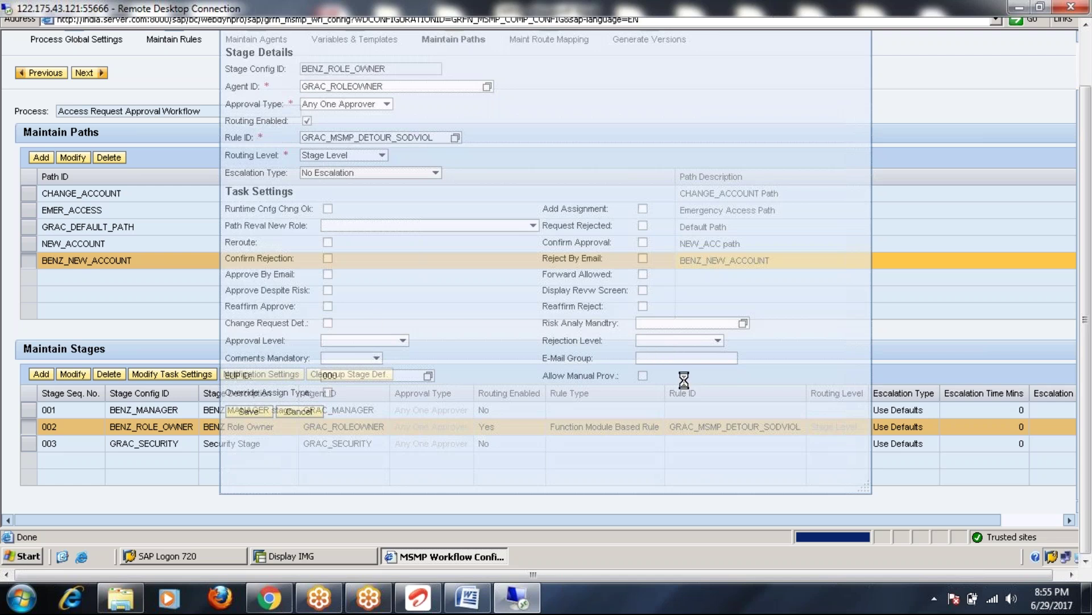
{"action": "left_click", "coordinate": [519, 602]}
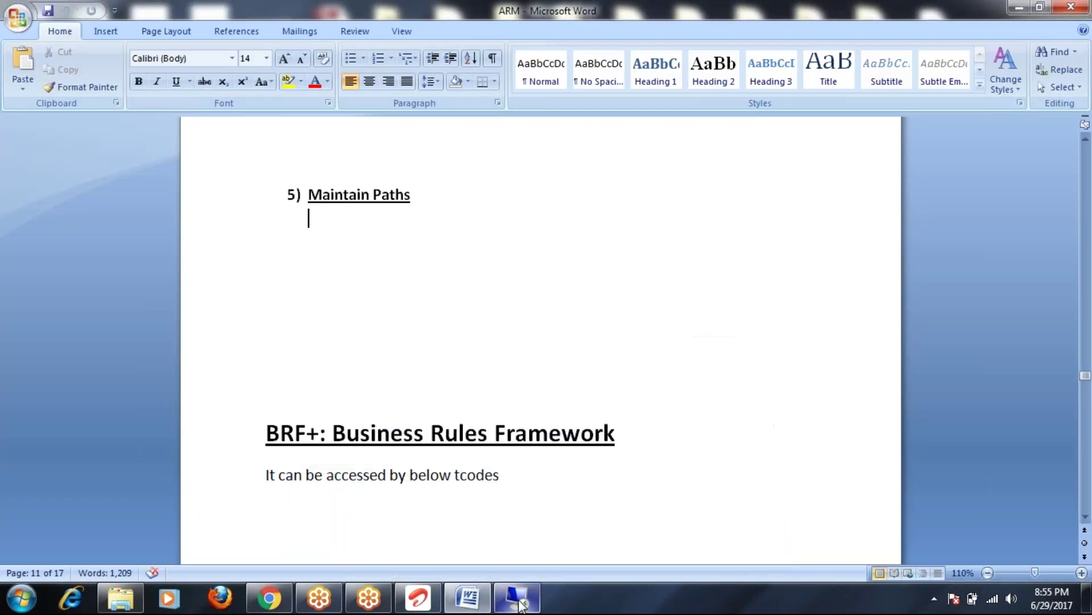
{"action": "left_click", "coordinate": [521, 604]}
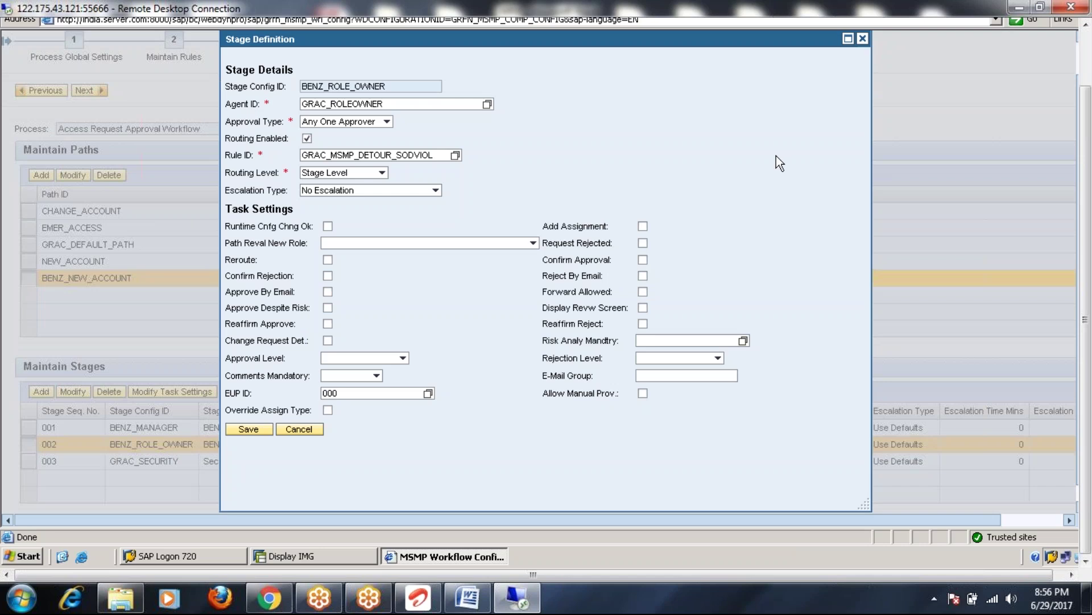
- Set mandatory risk analysis to YES and mandatory comments to Rejection for the role owner stage
{"action": "left_click", "coordinate": [648, 340]}
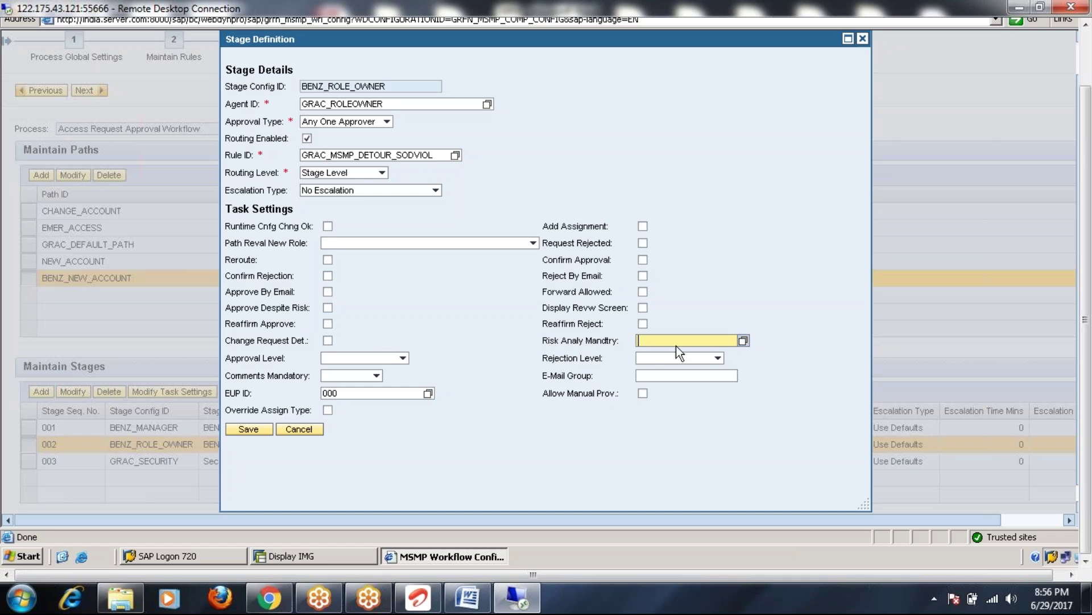
{"action": "left_click", "coordinate": [743, 342]}
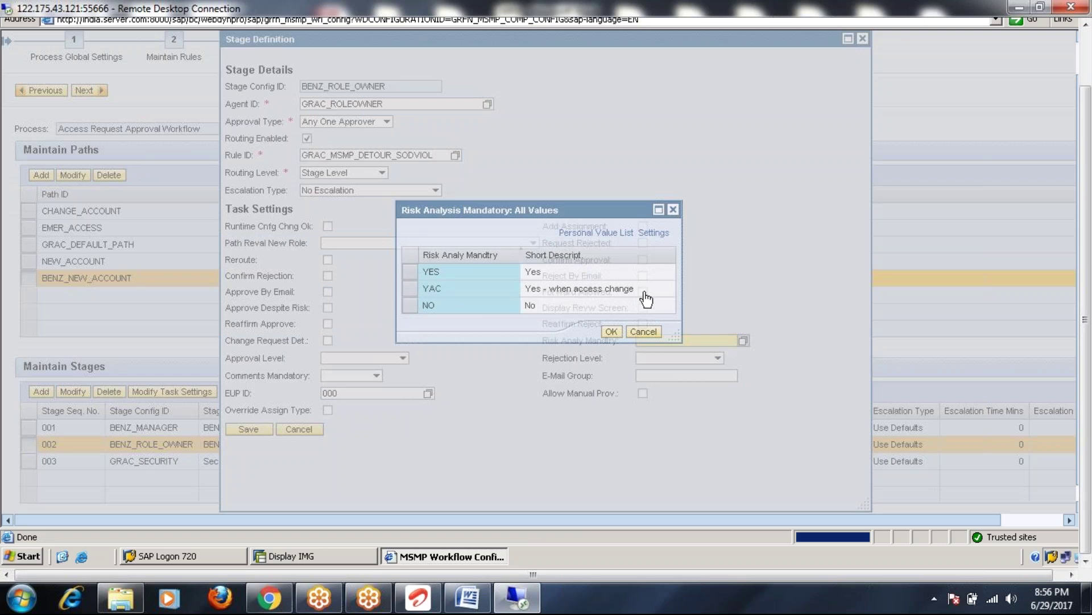
{"action": "left_click", "coordinate": [411, 275]}
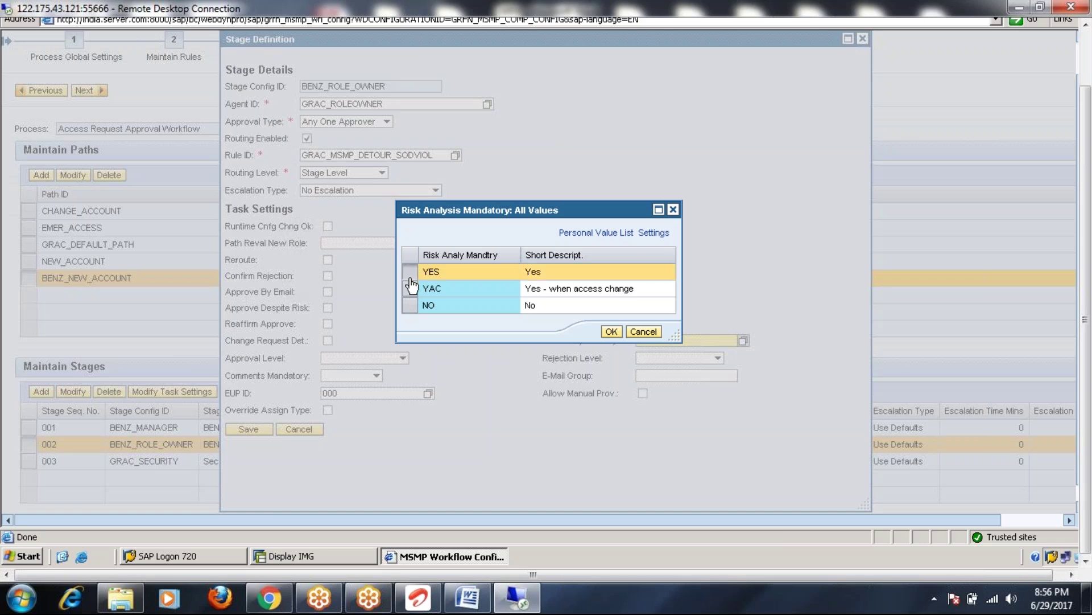
{"action": "left_click", "coordinate": [611, 332]}
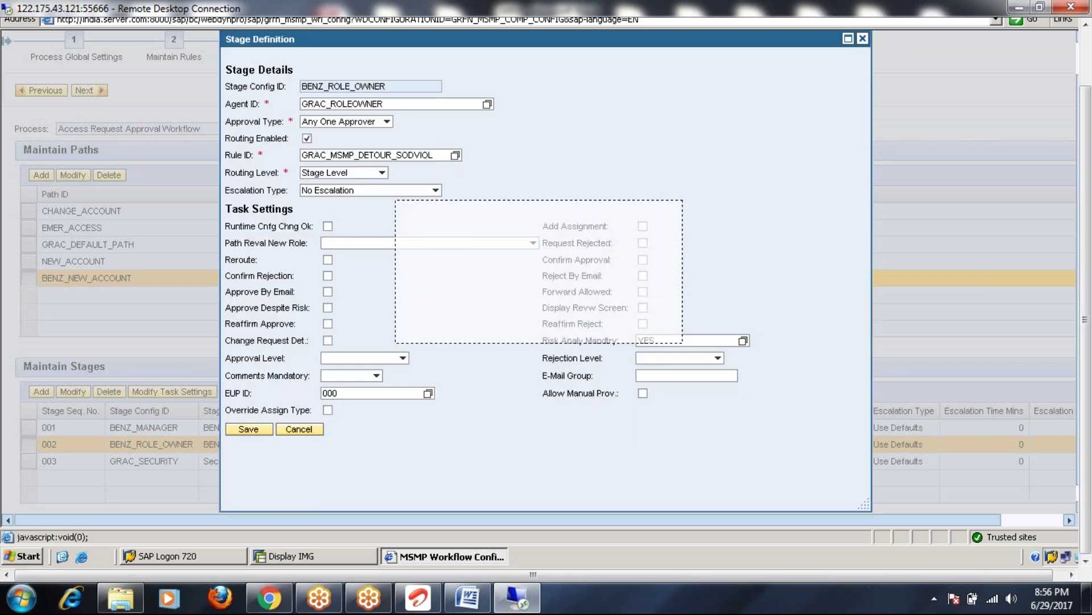
{"action": "left_click", "coordinate": [378, 385]}
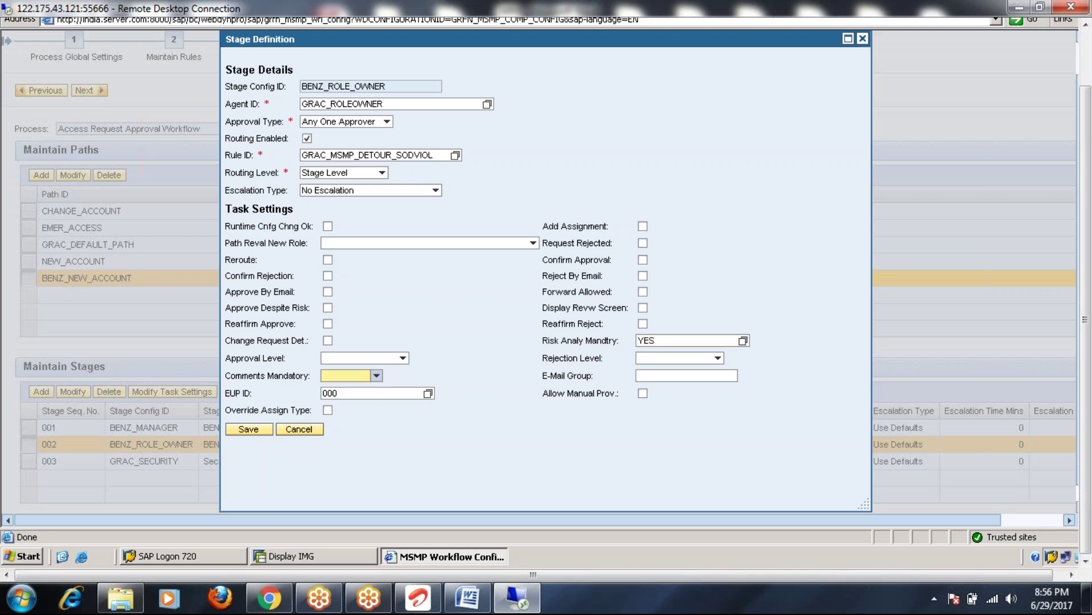
{"action": "left_click", "coordinate": [371, 386]}
{"action": "left_click", "coordinate": [377, 374]}
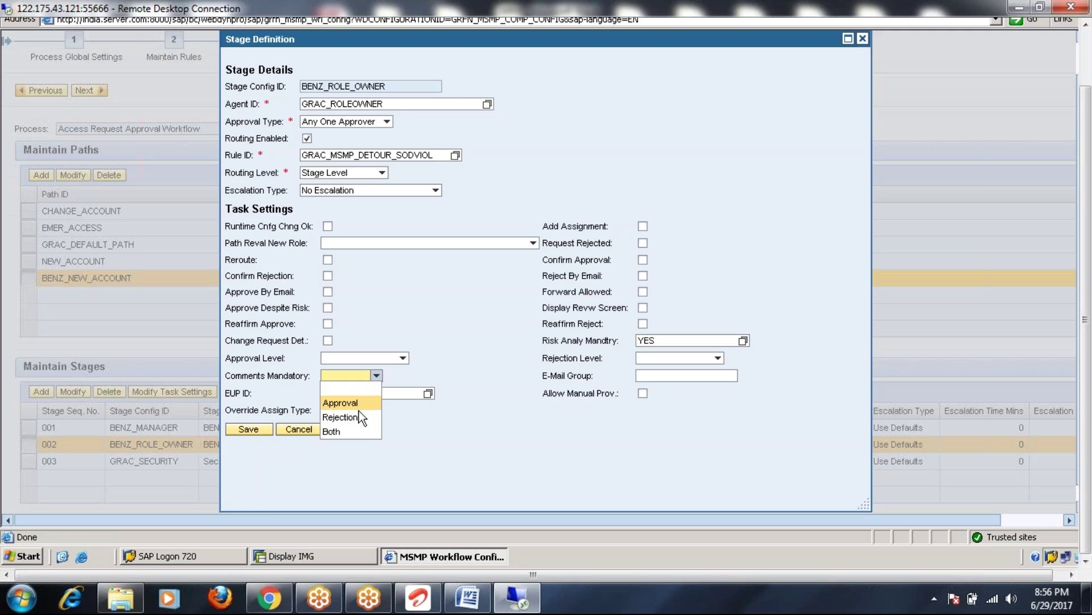
{"action": "left_click", "coordinate": [338, 420]}
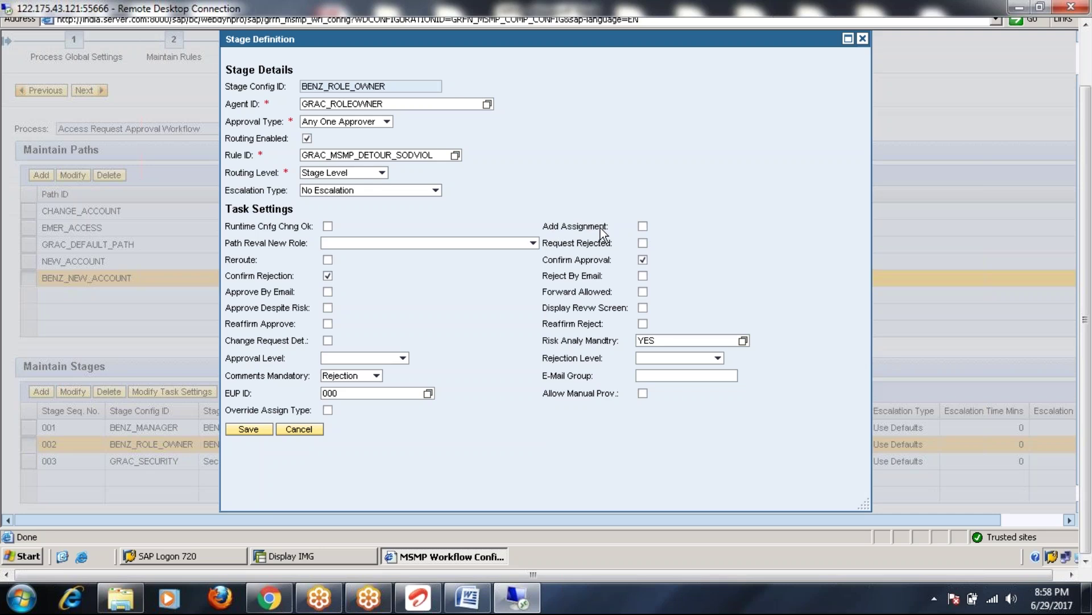
{"action": "left_click", "coordinate": [643, 227]}
{"action": "left_click", "coordinate": [642, 226]}
{"action": "left_click", "coordinate": [328, 260]}
- Set both the approval level and the rejection level of the role owner stage to Request
{"action": "left_click", "coordinate": [402, 358]}
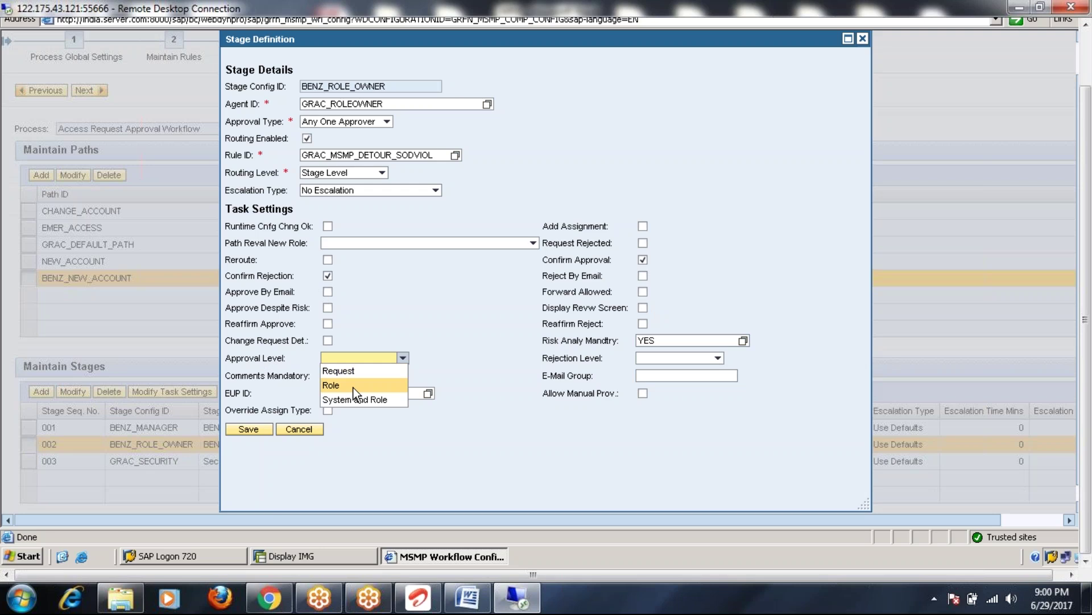
{"action": "left_click", "coordinate": [358, 370]}
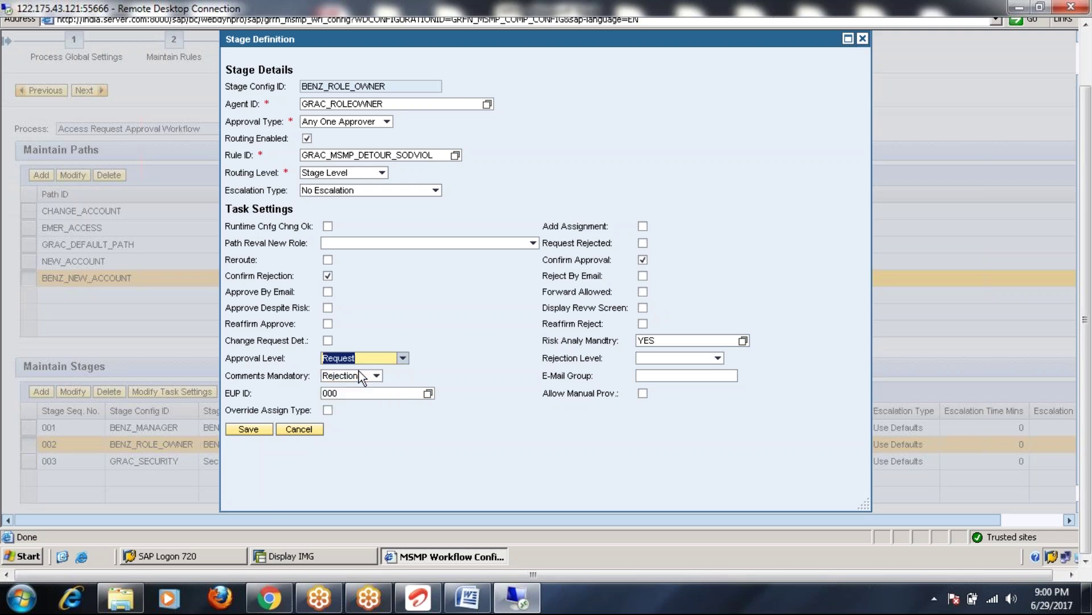
{"action": "left_click", "coordinate": [718, 358]}
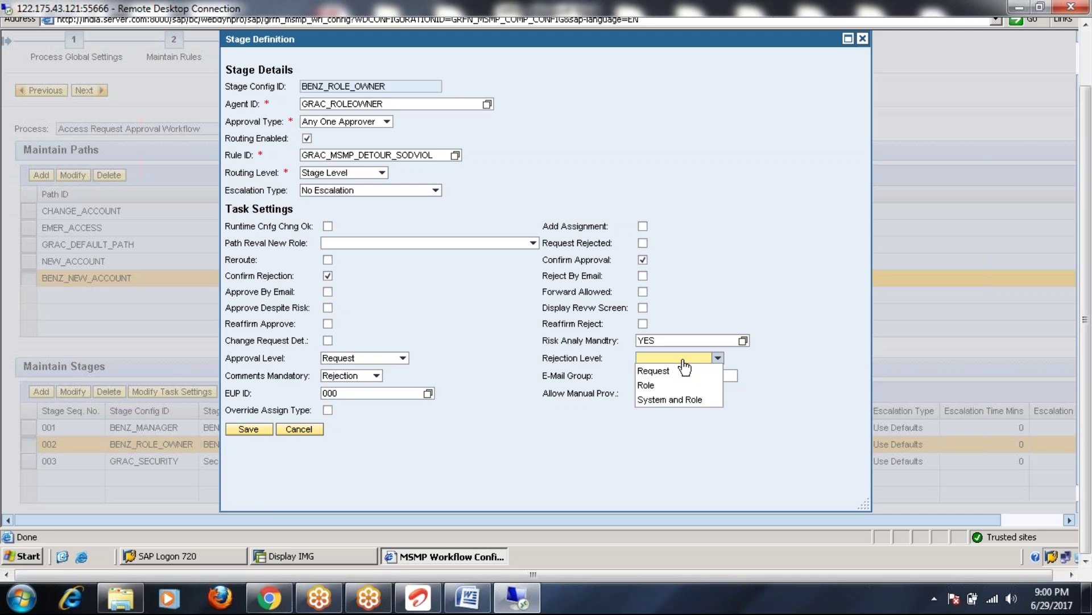
{"action": "left_click", "coordinate": [656, 371]}
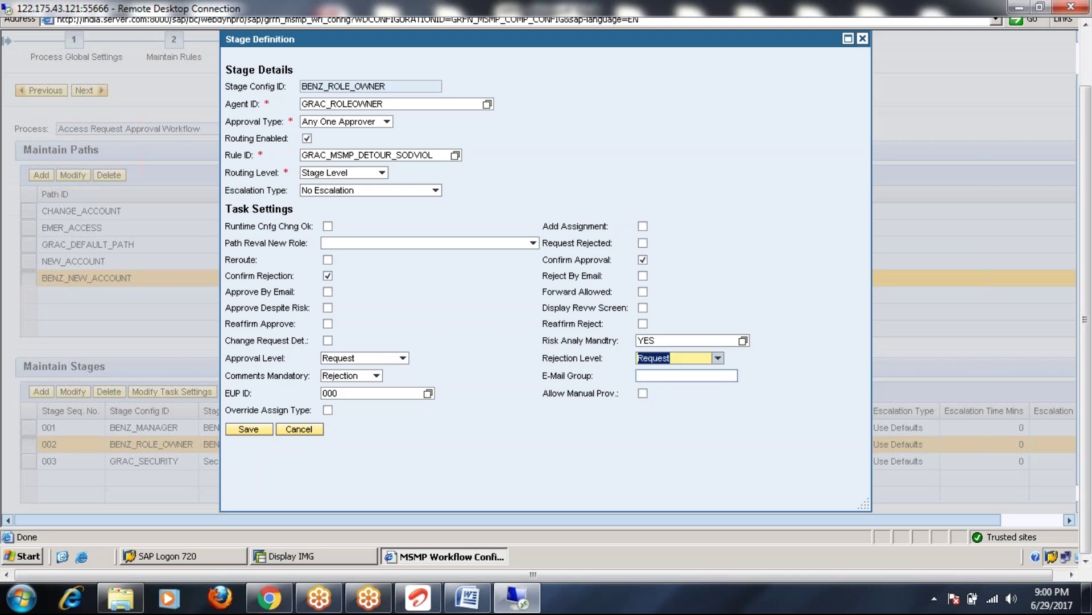
{"action": "left_click", "coordinate": [403, 359]}
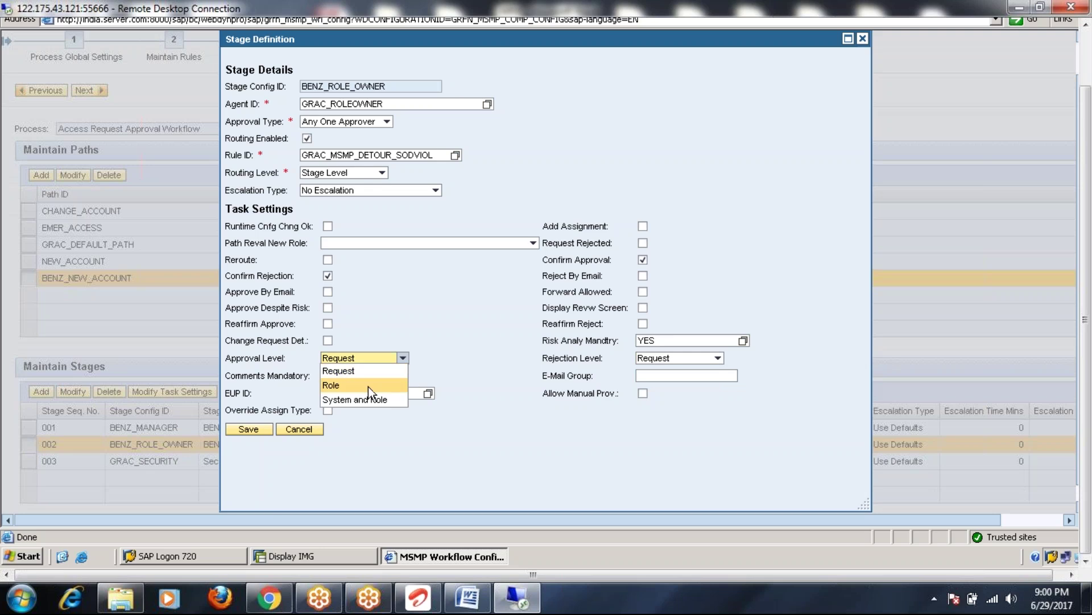
{"action": "left_click", "coordinate": [447, 361]}
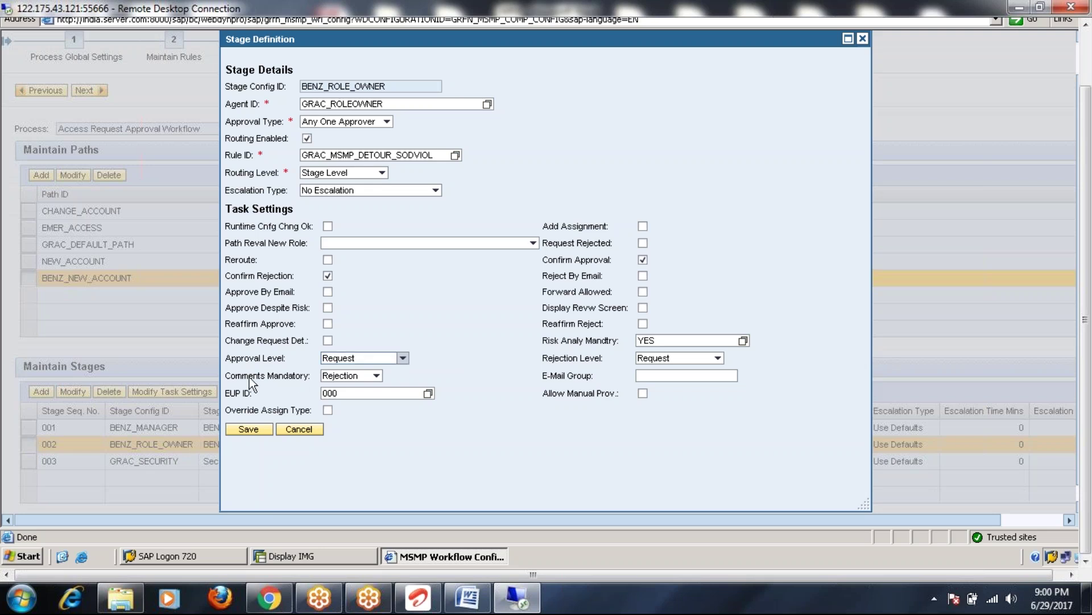
{"action": "left_click", "coordinate": [403, 358]}
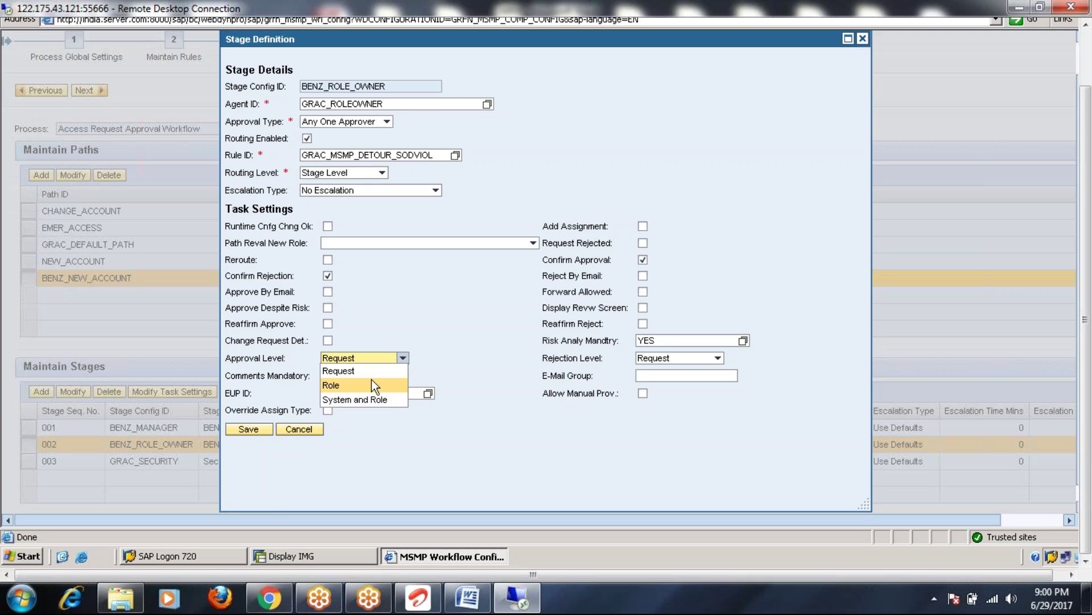
{"action": "left_click", "coordinate": [333, 370]}
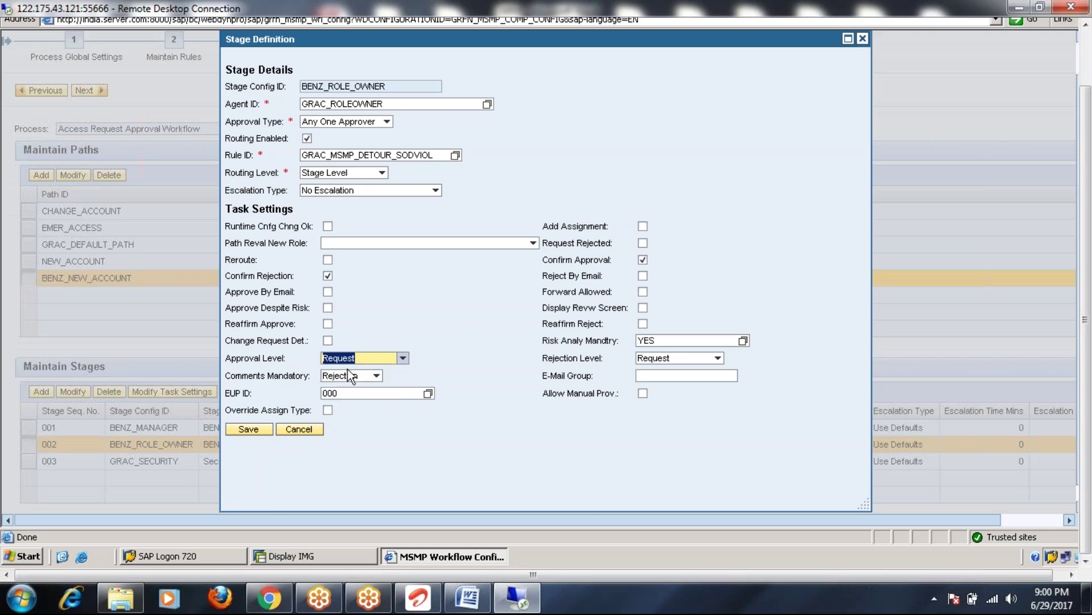